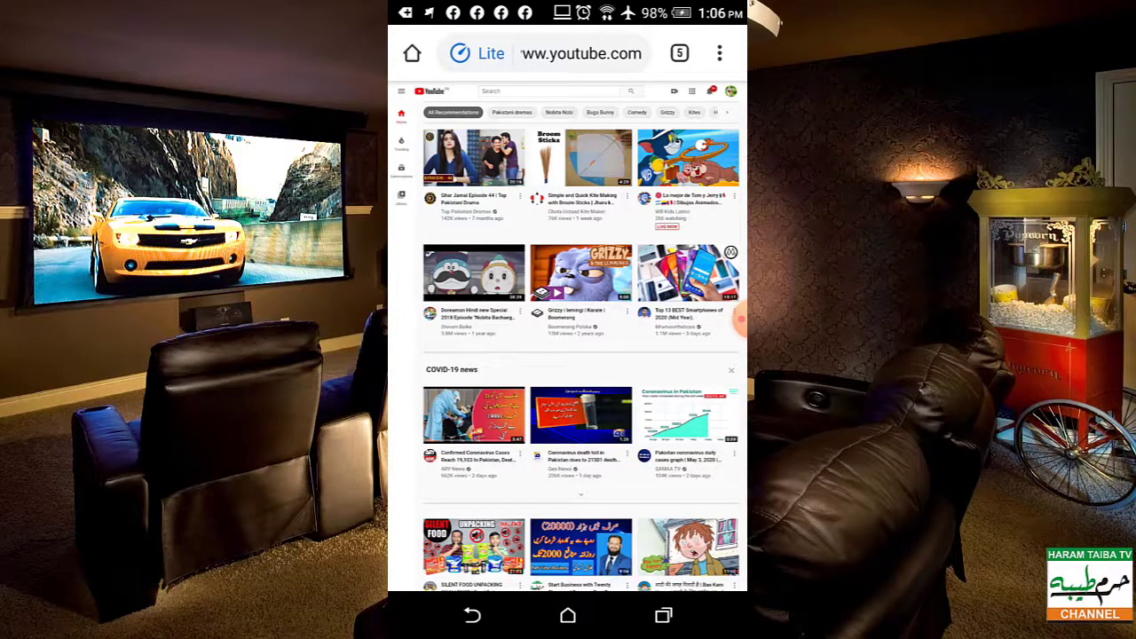
- Look through the browser's options menu, then close it
{"action": "left_click", "coordinate": [720, 53]}
{"action": "scroll", "coordinate": [612, 310], "scroll_direction": "down", "scroll_amount": 3}
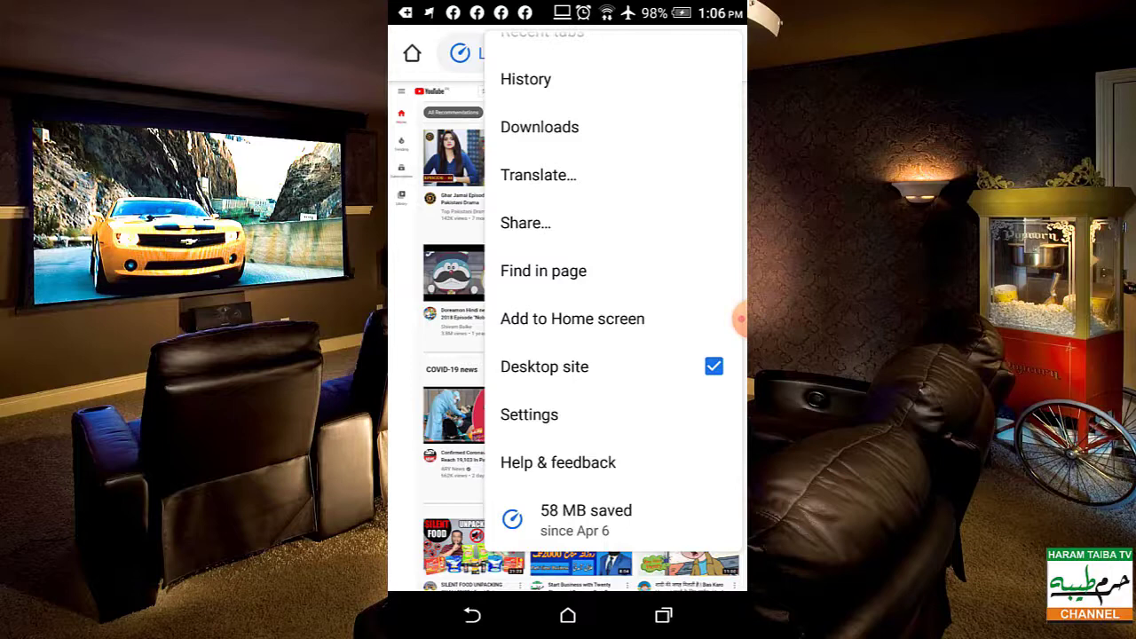
{"action": "key", "text": "Escape"}
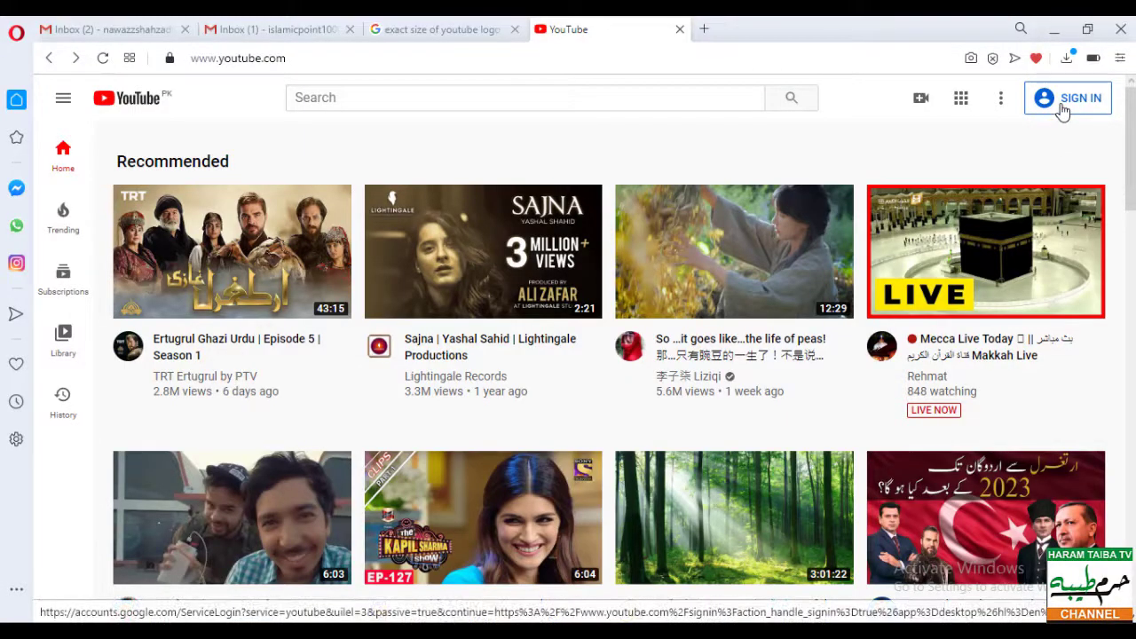
- Sign in to YouTube with the brand's Google account and saved password, then choose Create a channel
{"action": "left_click", "coordinate": [1065, 99]}
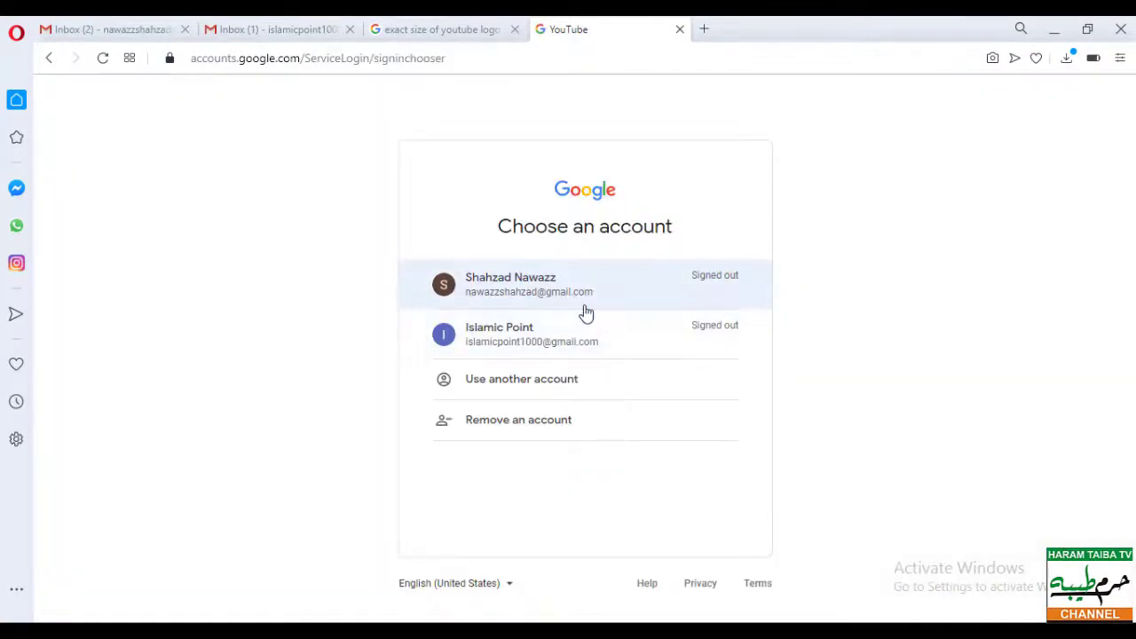
{"action": "left_click", "coordinate": [547, 343]}
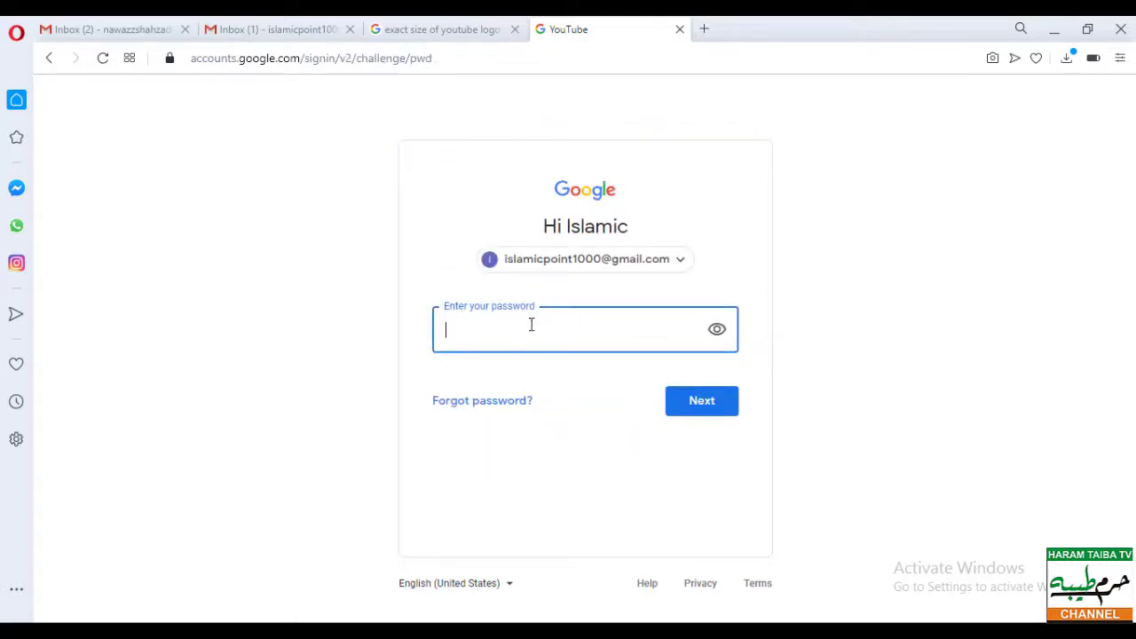
{"action": "right_click", "coordinate": [527, 341]}
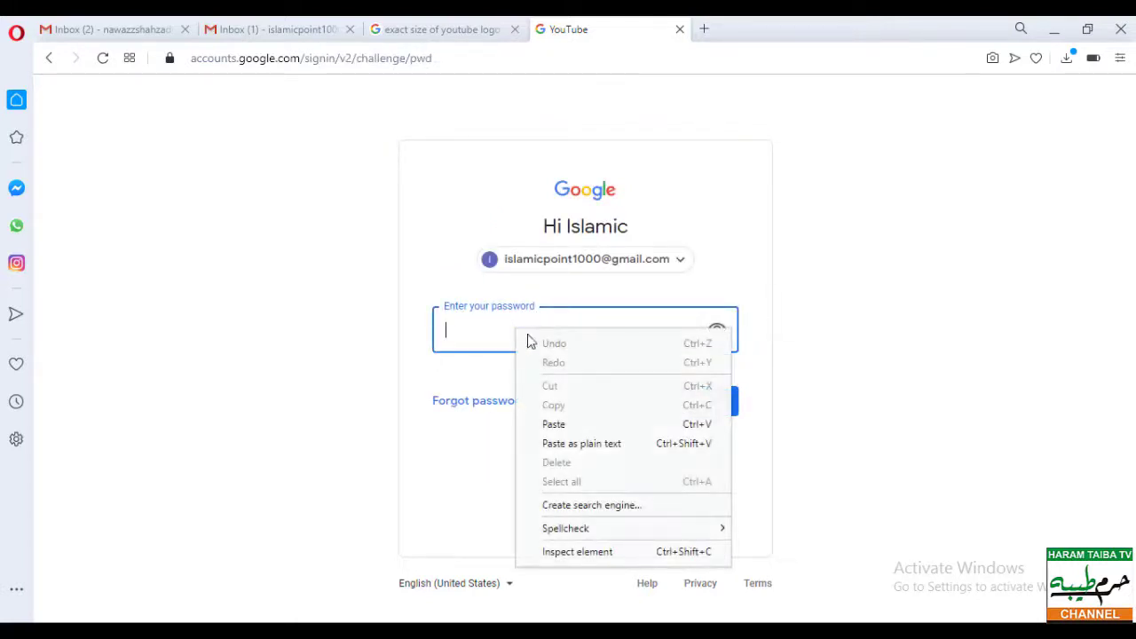
{"action": "left_click", "coordinate": [578, 426]}
{"action": "left_click", "coordinate": [702, 406]}
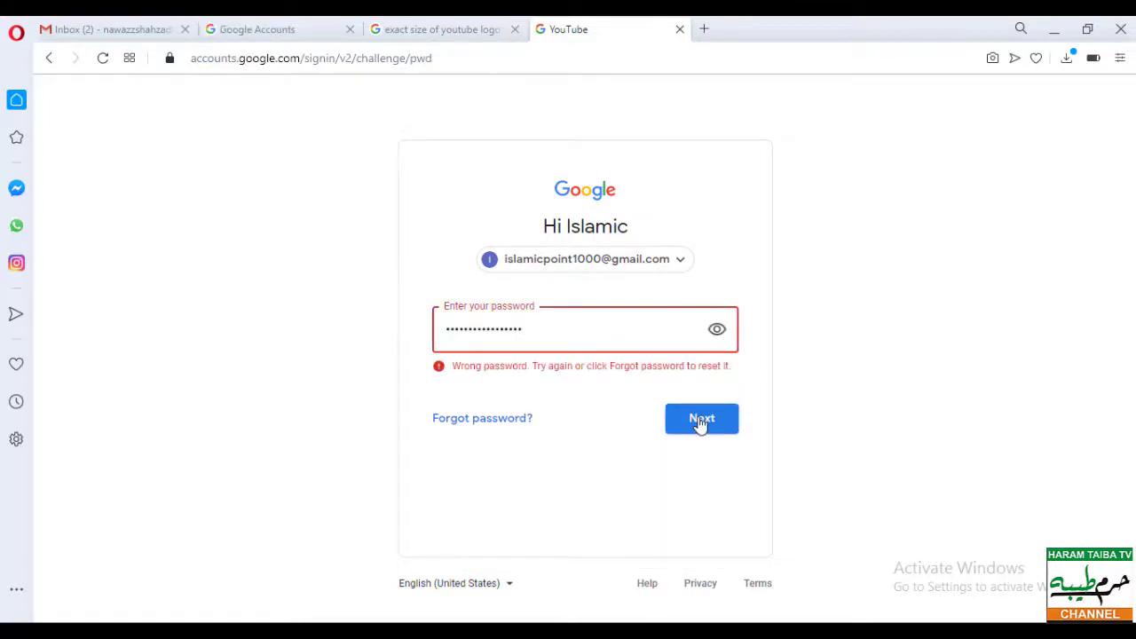
{"action": "left_click", "coordinate": [701, 420]}
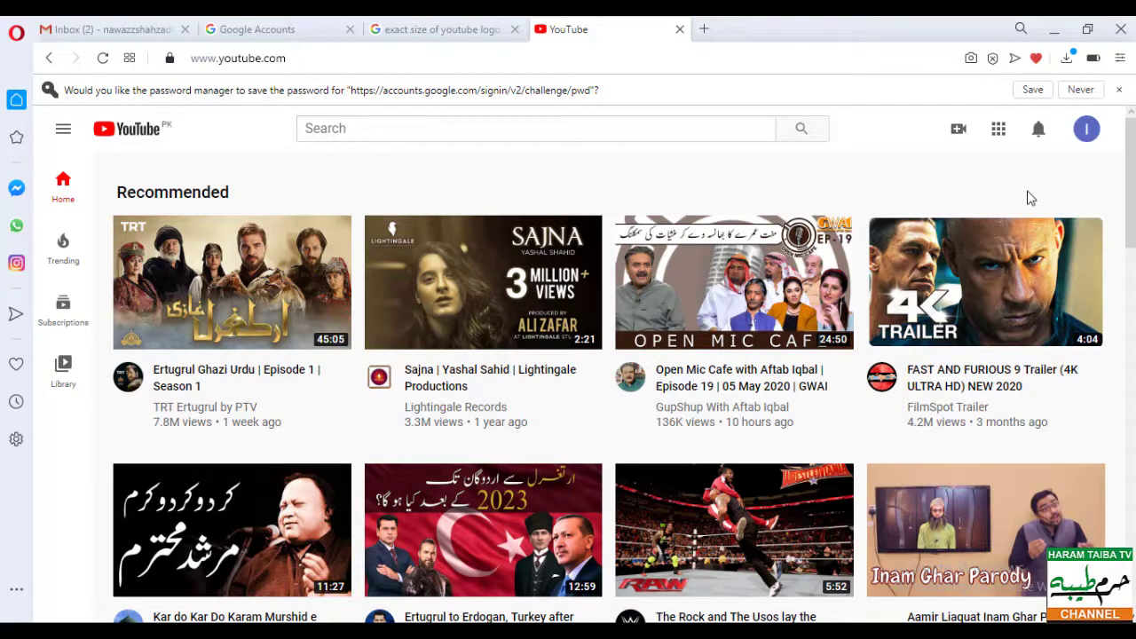
{"action": "left_click", "coordinate": [1087, 131]}
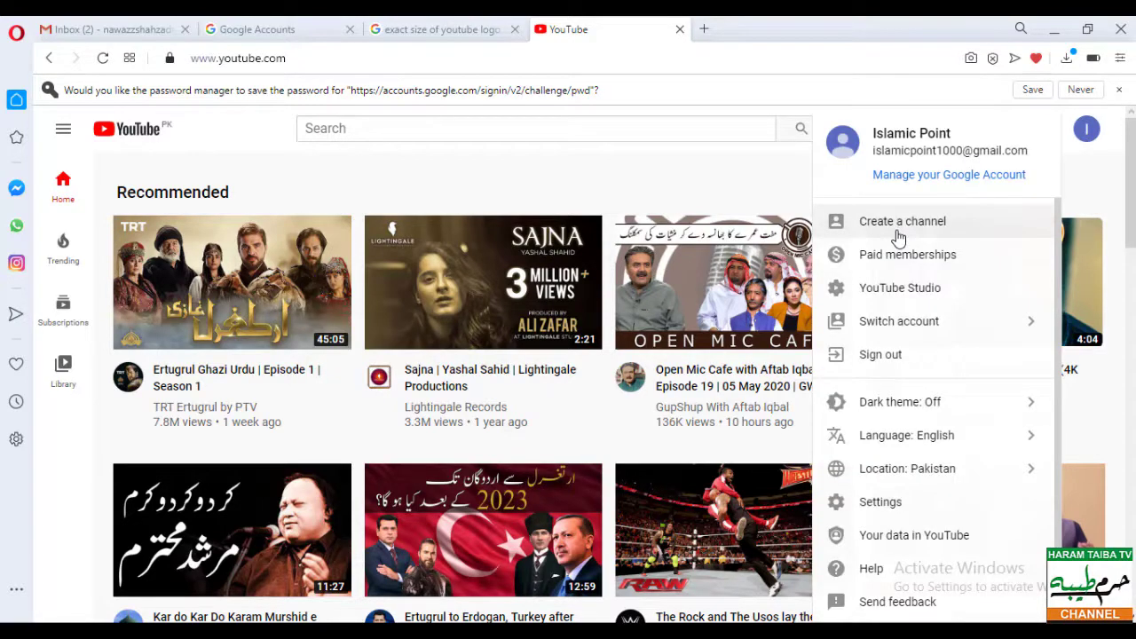
{"action": "left_click", "coordinate": [899, 232]}
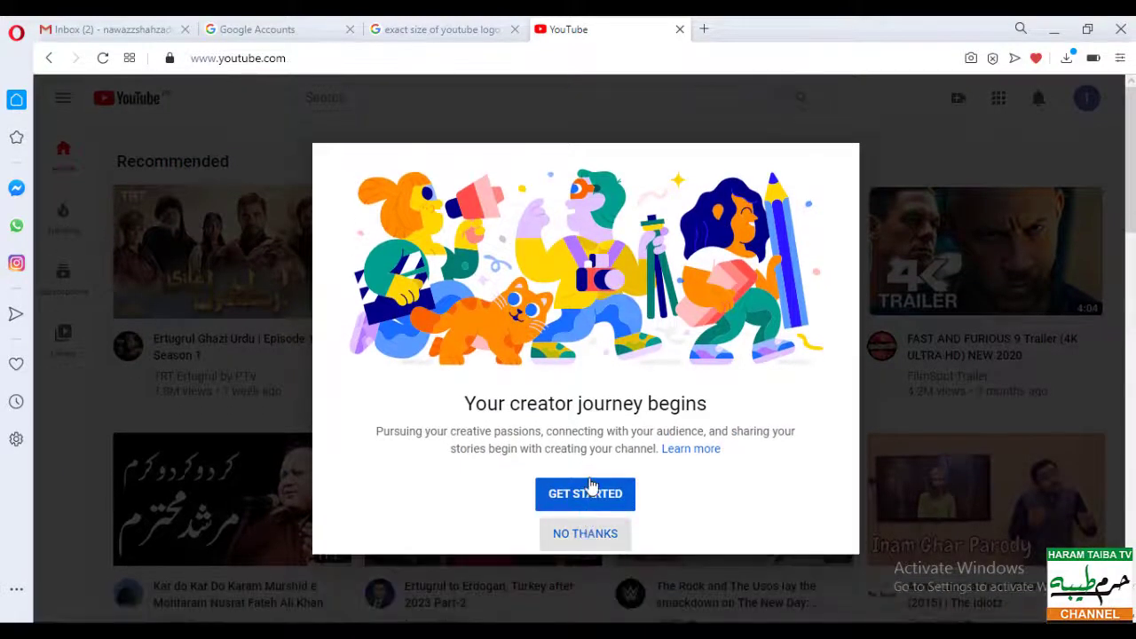
- Create the channel under the custom name 'Islamic Point', acknowledging the new brand account
{"action": "left_click", "coordinate": [592, 495]}
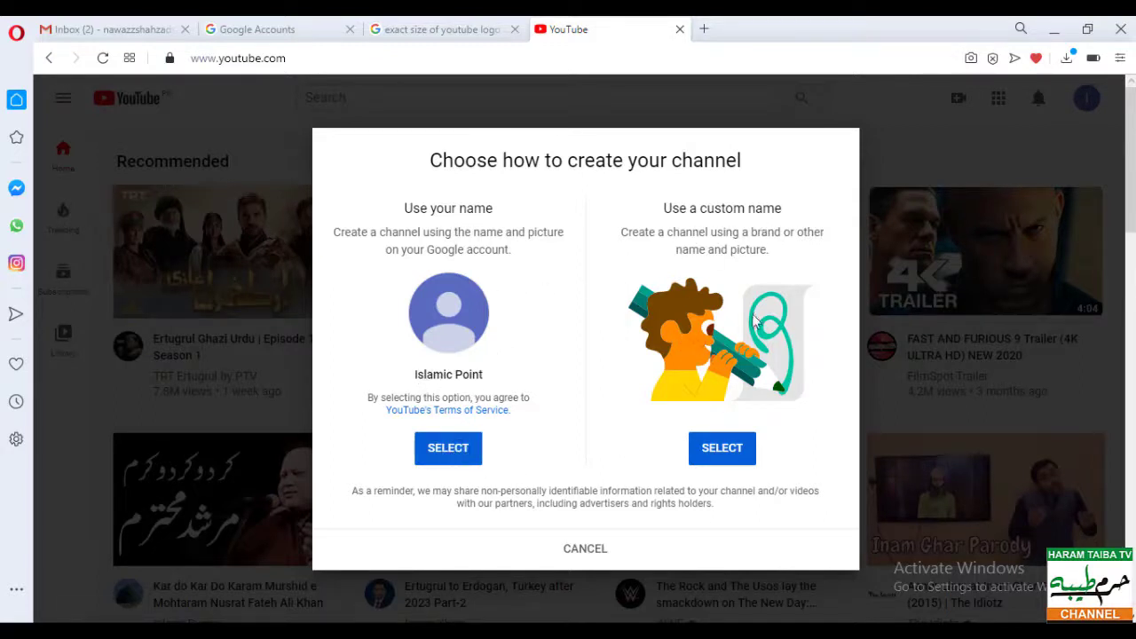
{"action": "left_click", "coordinate": [722, 448]}
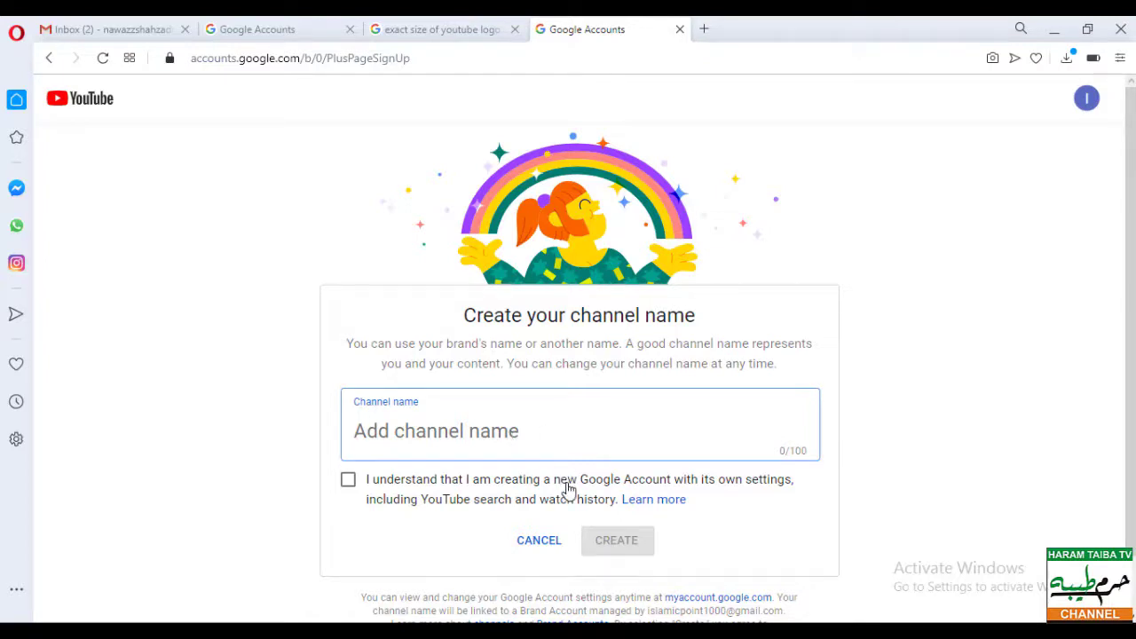
{"action": "type", "text": "Islamic "}
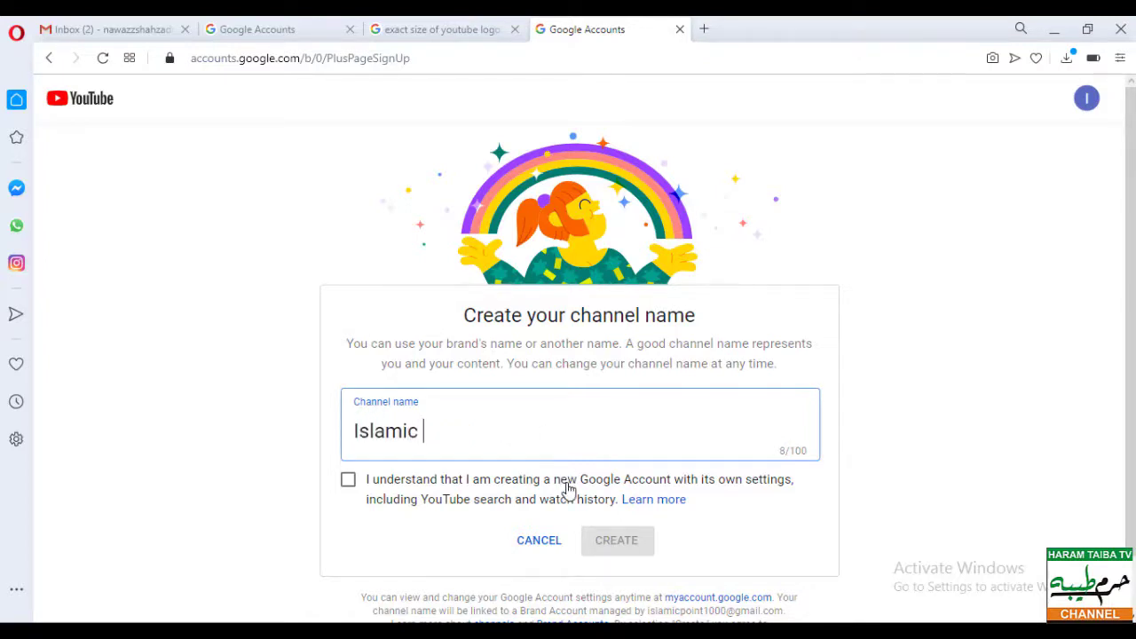
{"action": "type", "text": "Point"}
{"action": "left_click", "coordinate": [347, 483]}
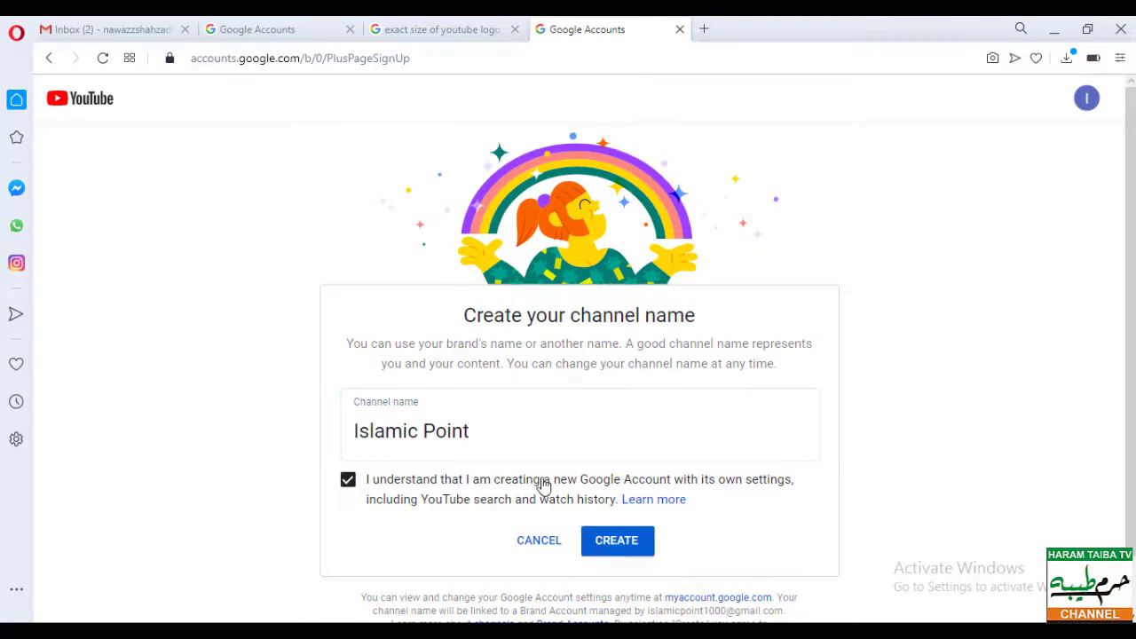
{"action": "scroll", "coordinate": [586, 468], "scroll_direction": "down", "scroll_amount": 1}
{"action": "left_click", "coordinate": [621, 486]}
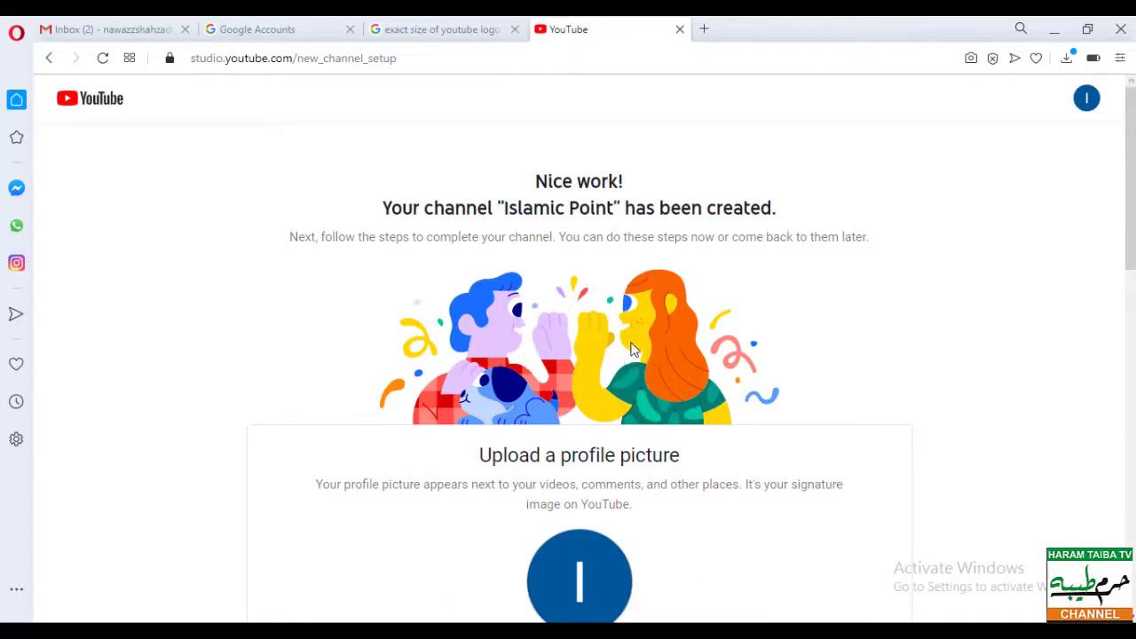
- Upload the IOGO logo from the Desktop as the channel's profile picture
{"action": "scroll", "coordinate": [635, 346], "scroll_direction": "down", "scroll_amount": 1}
{"action": "scroll", "coordinate": [635, 346], "scroll_direction": "down", "scroll_amount": 1}
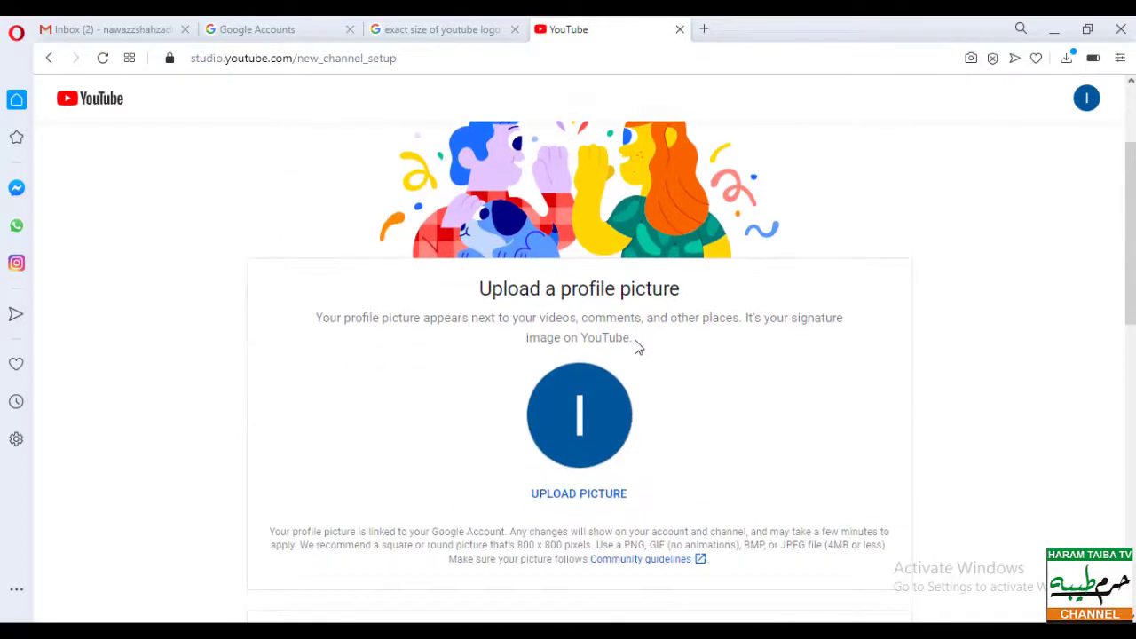
{"action": "left_click", "coordinate": [592, 499]}
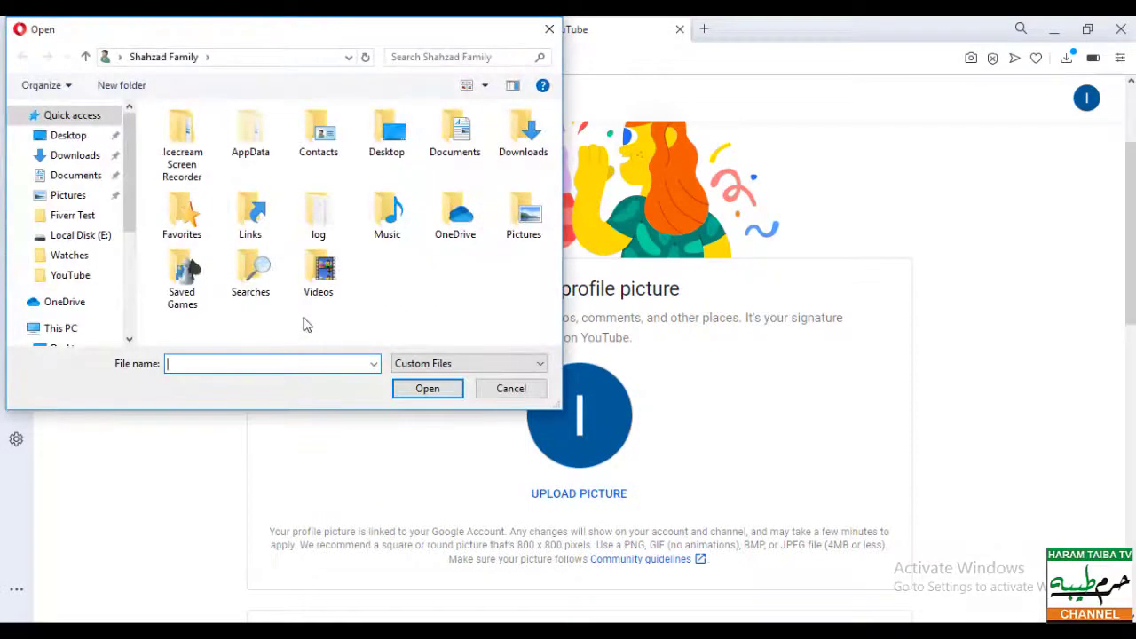
{"action": "left_click", "coordinate": [68, 135]}
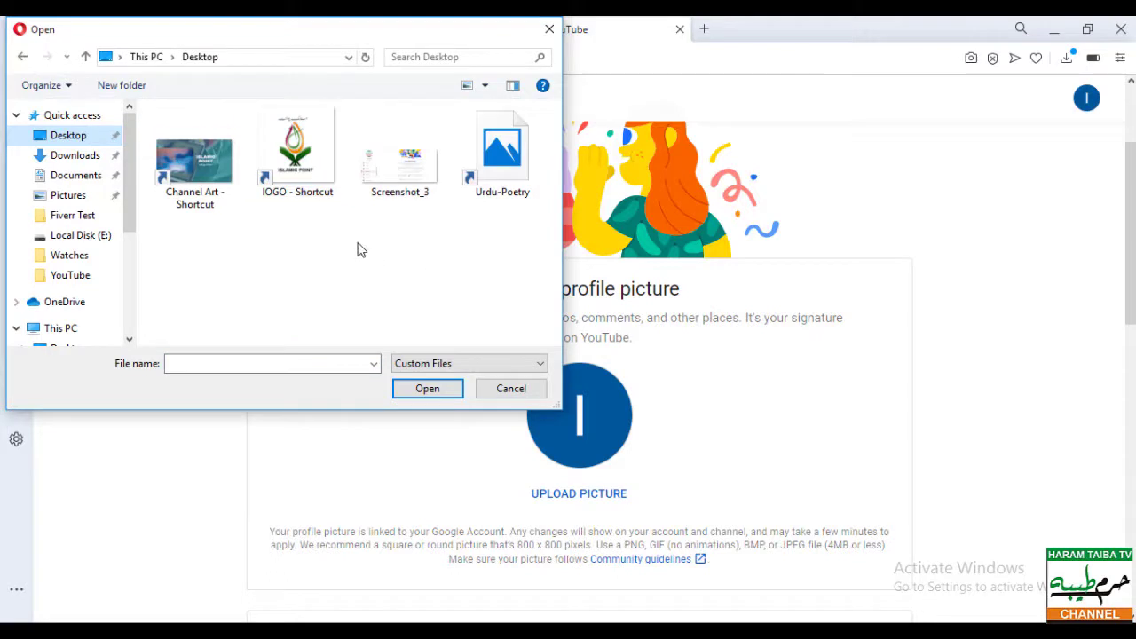
{"action": "double_click", "coordinate": [317, 184]}
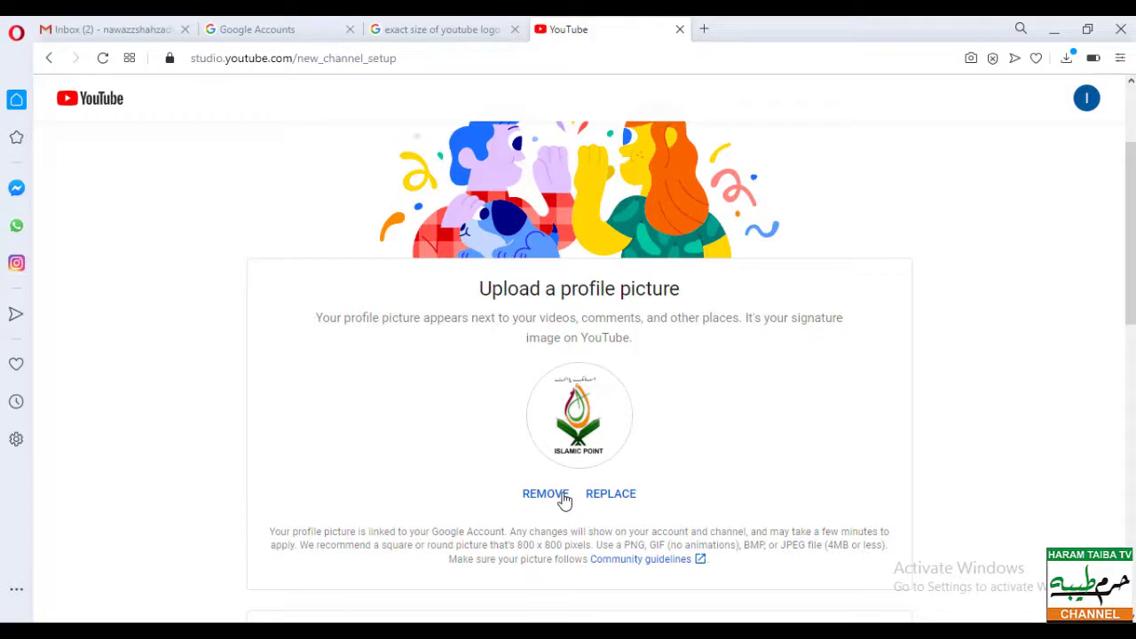
- Copy the prepared channel description text from WordPad for the description field
{"action": "scroll", "coordinate": [740, 440], "scroll_direction": "down", "scroll_amount": 4}
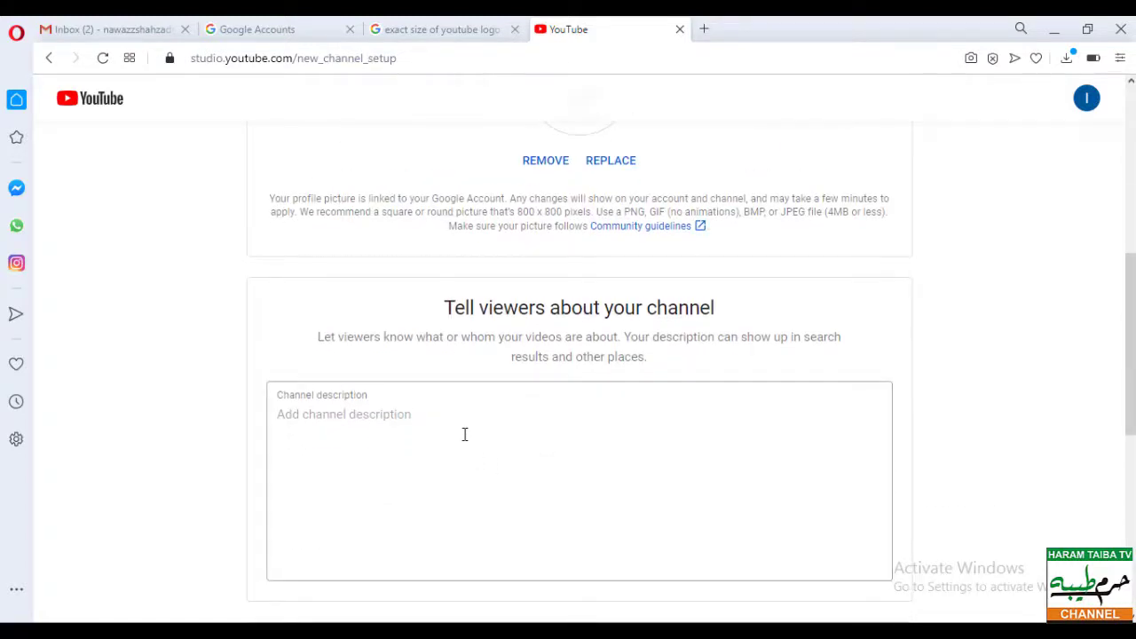
{"action": "left_click", "coordinate": [464, 434]}
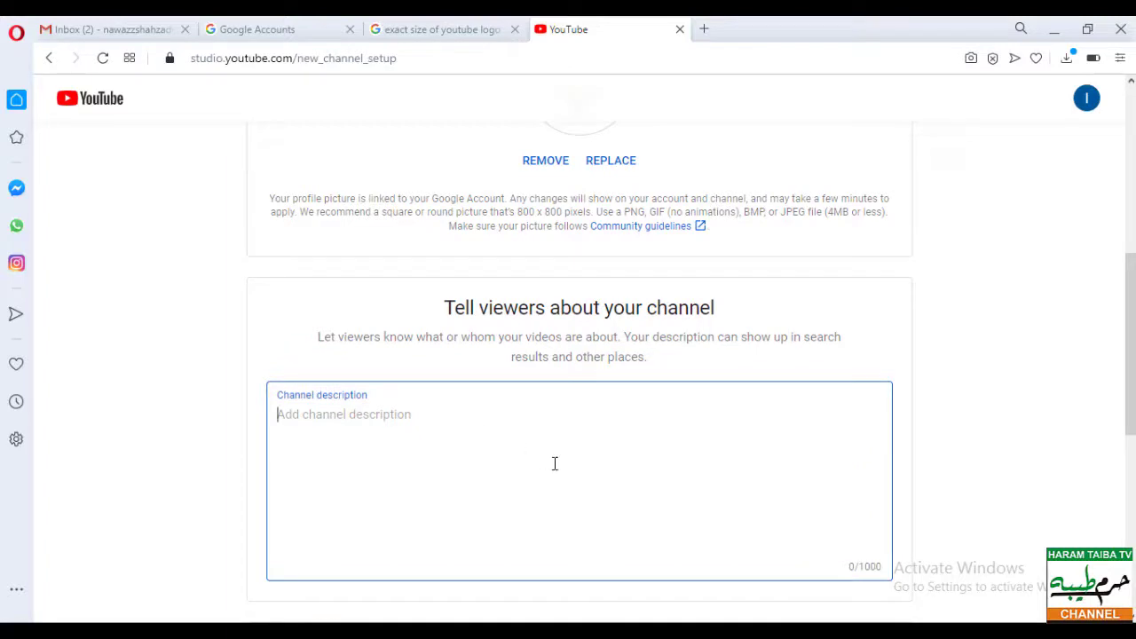
{"action": "key", "text": "alt+Tab"}
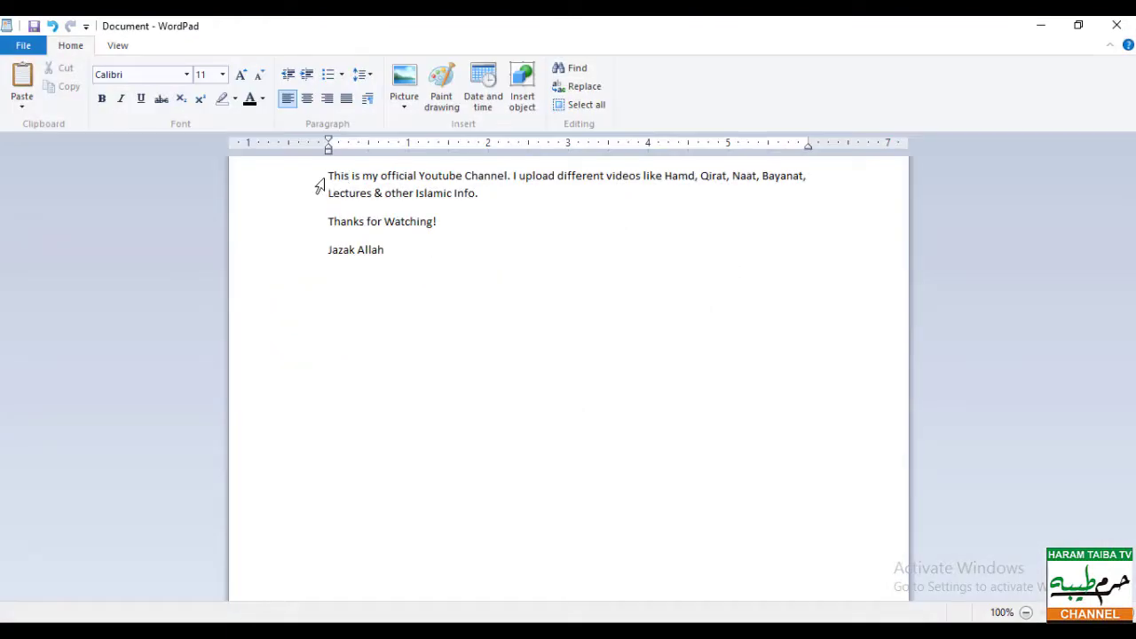
{"action": "left_click_drag", "start_coordinate": [328, 176], "coordinate": [447, 256]}
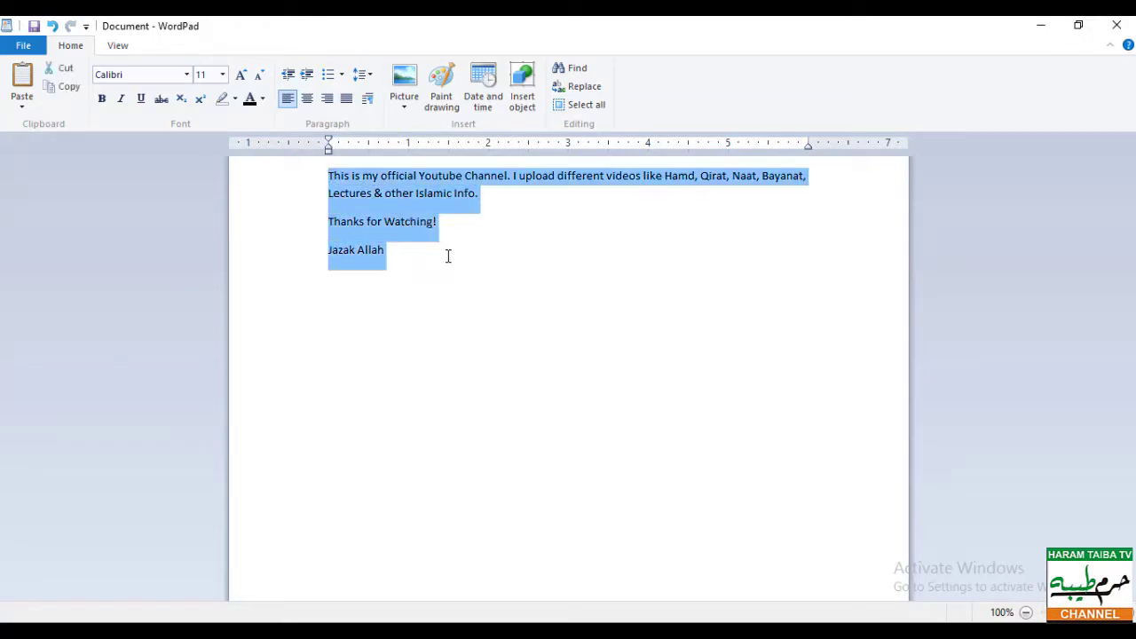
{"action": "right_click", "coordinate": [426, 215]}
{"action": "left_click", "coordinate": [457, 236]}
{"action": "key", "text": "alt+Tab"}
- Paste the copied text into the Channel description box
{"action": "left_click", "coordinate": [424, 417]}
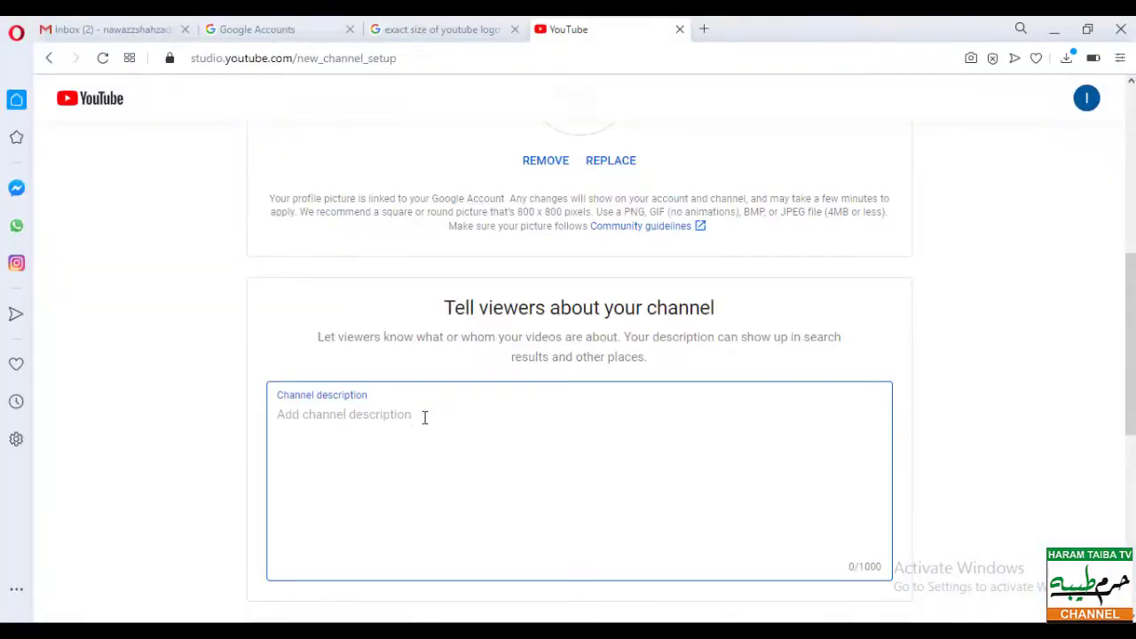
{"action": "key", "text": "ctrl+v"}
{"action": "scroll", "coordinate": [753, 501], "scroll_direction": "down", "scroll_amount": 3}
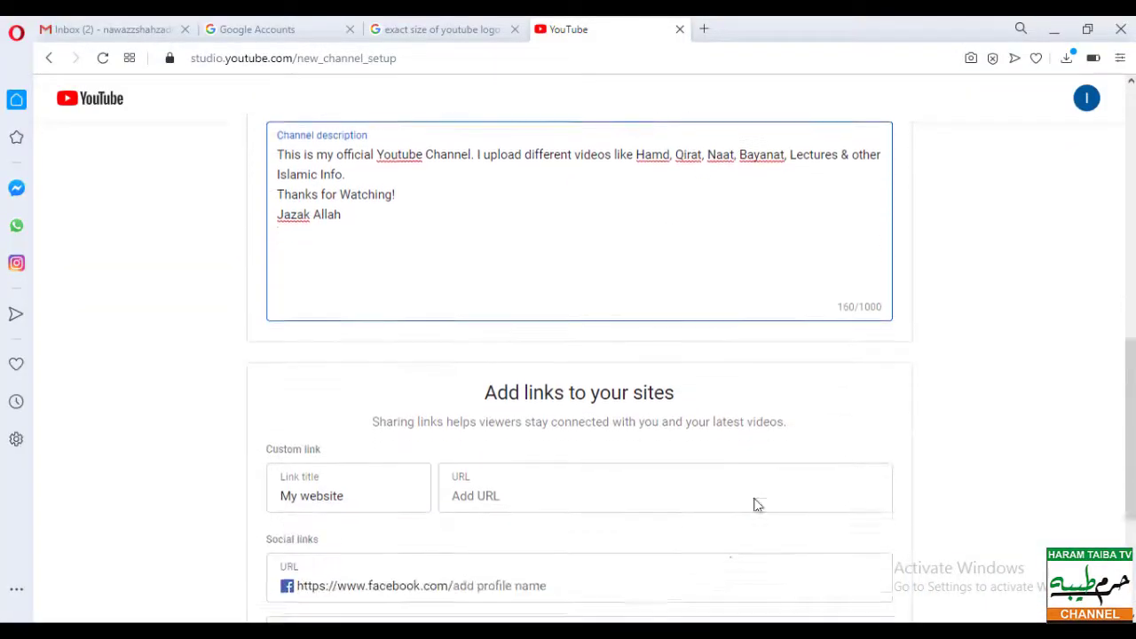
{"action": "scroll", "coordinate": [547, 449], "scroll_direction": "down", "scroll_amount": 3}
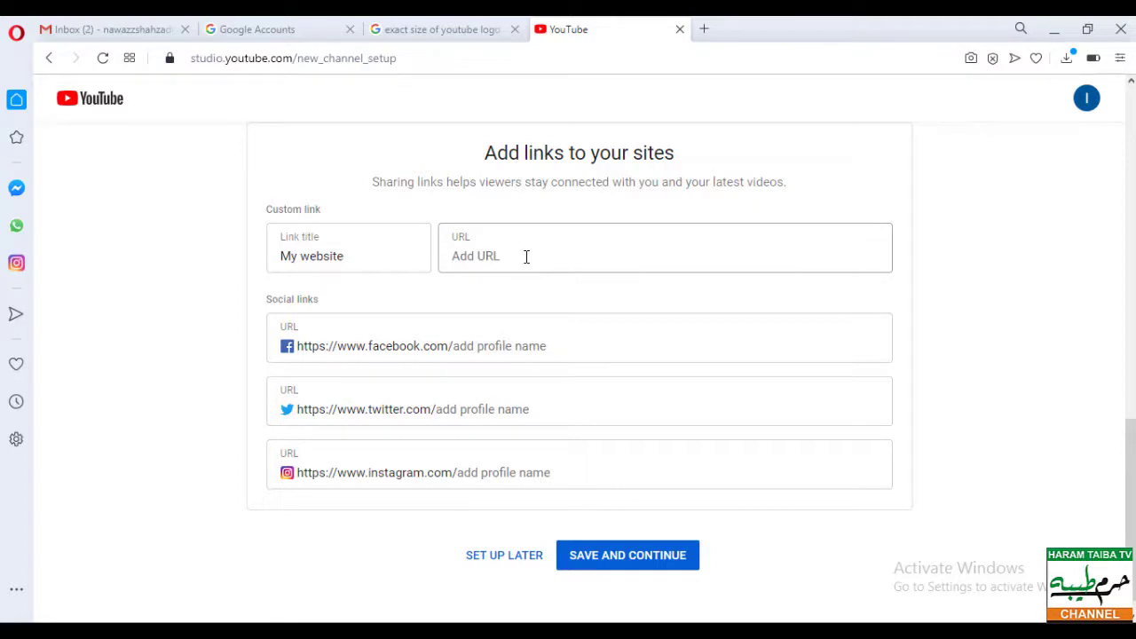
- Add the haramtaibatv.blogspot.com website link and save the channel details
{"action": "left_click", "coordinate": [526, 257]}
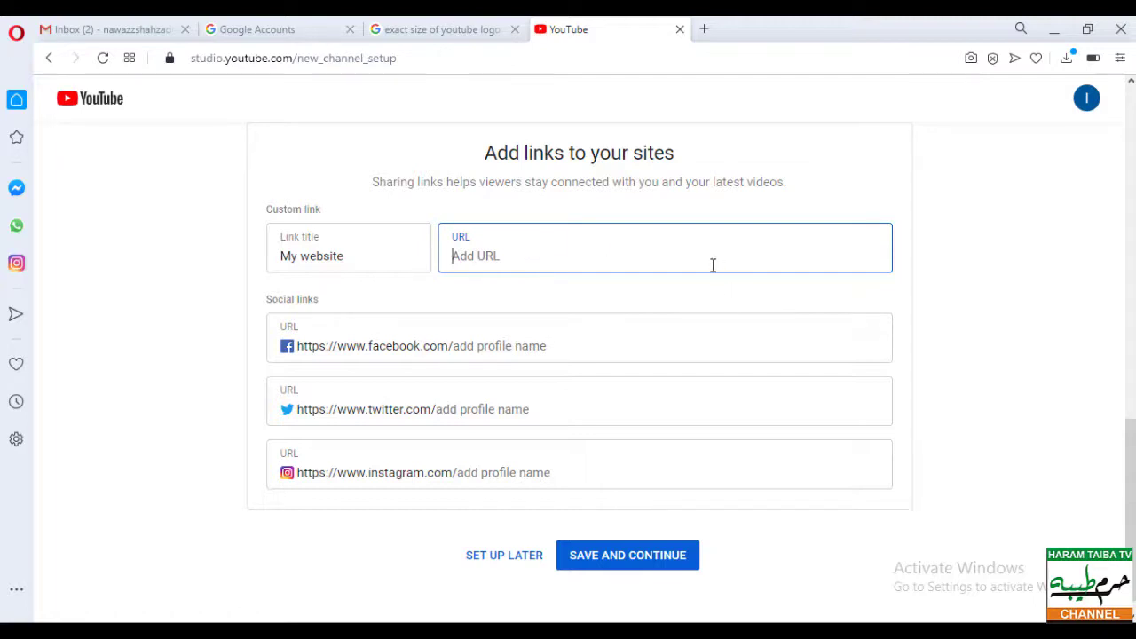
{"action": "type", "text": "www"}
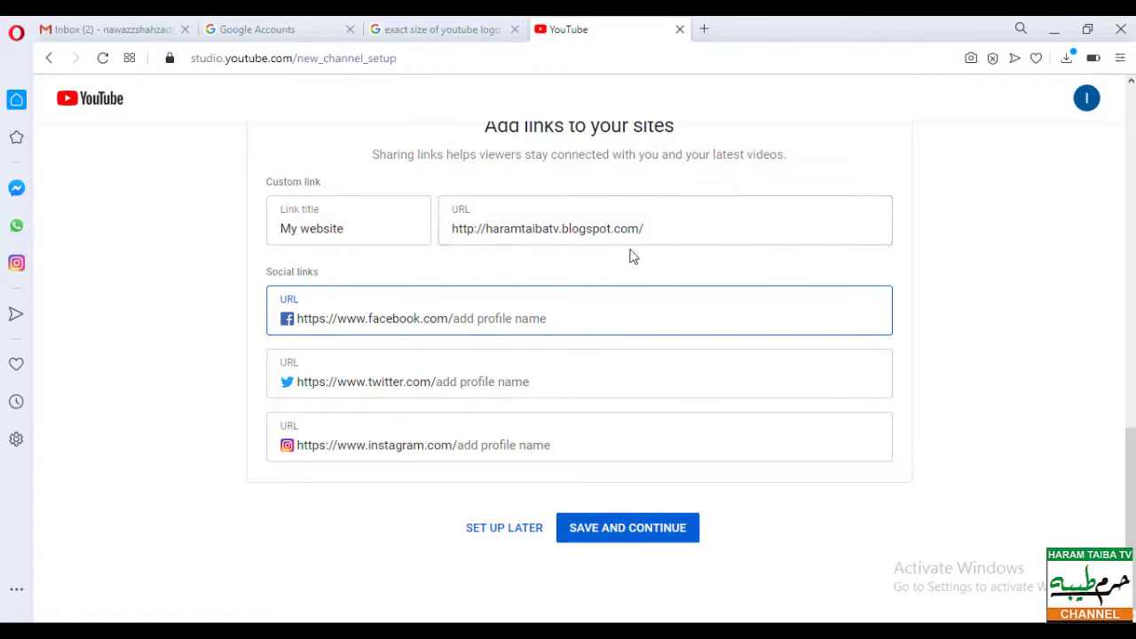
{"action": "left_click", "coordinate": [657, 531]}
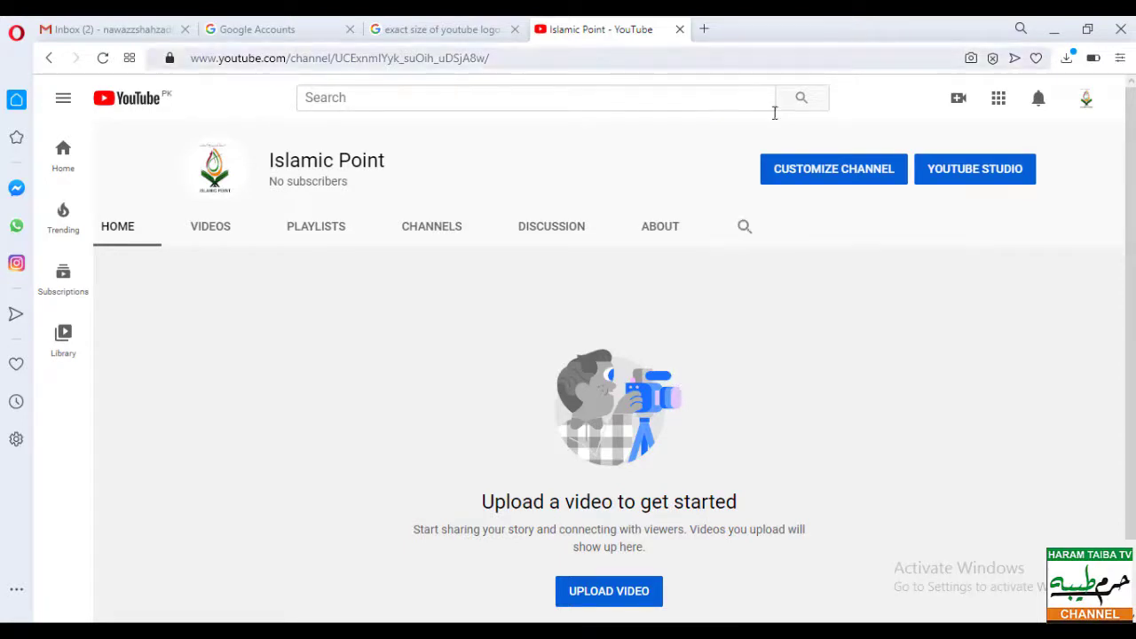
- Open the Islamic Point channel's Customize Channel page
{"action": "left_click", "coordinate": [824, 177]}
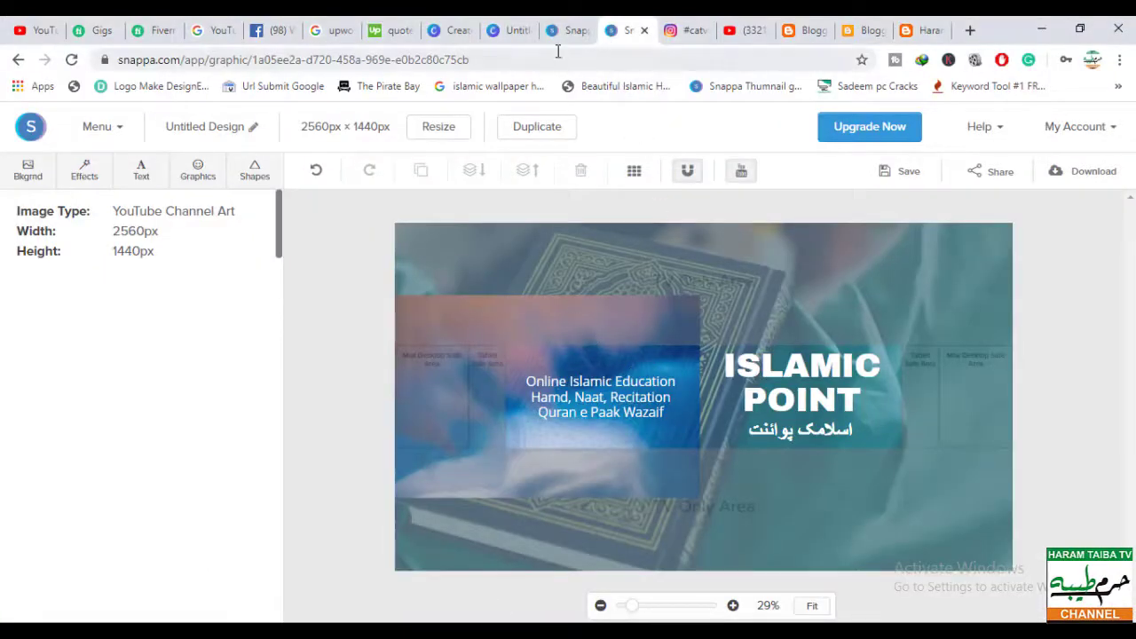
- Browse Canva's design categories and advance the Social Media formats to Tumblr Graphic
{"action": "left_click", "coordinate": [456, 31]}
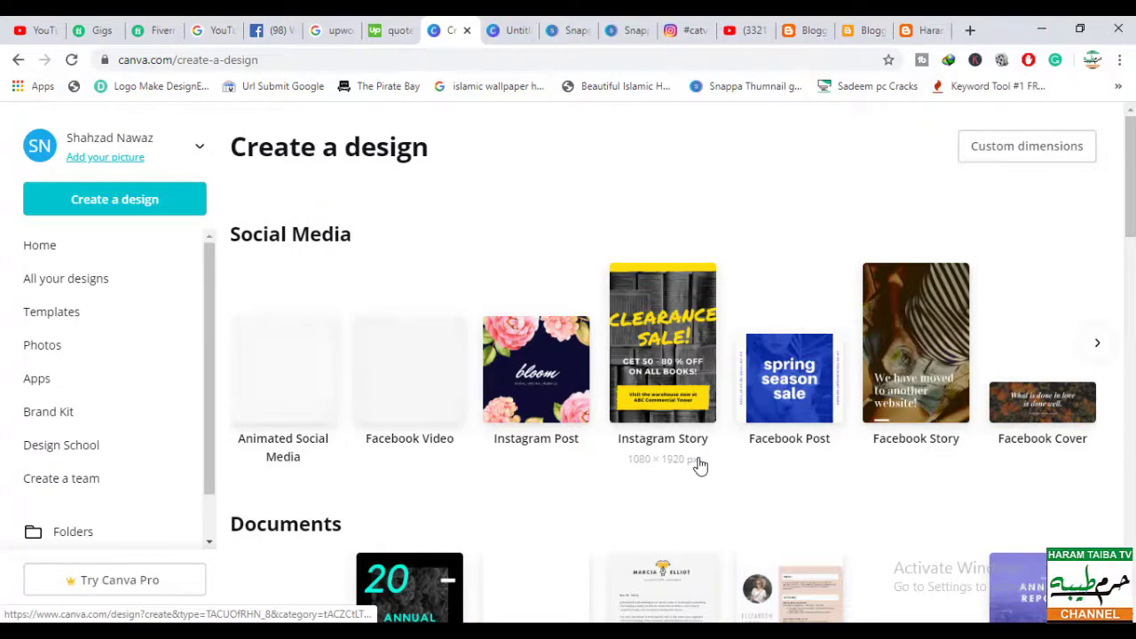
{"action": "scroll", "coordinate": [780, 395], "scroll_direction": "down", "scroll_amount": 6}
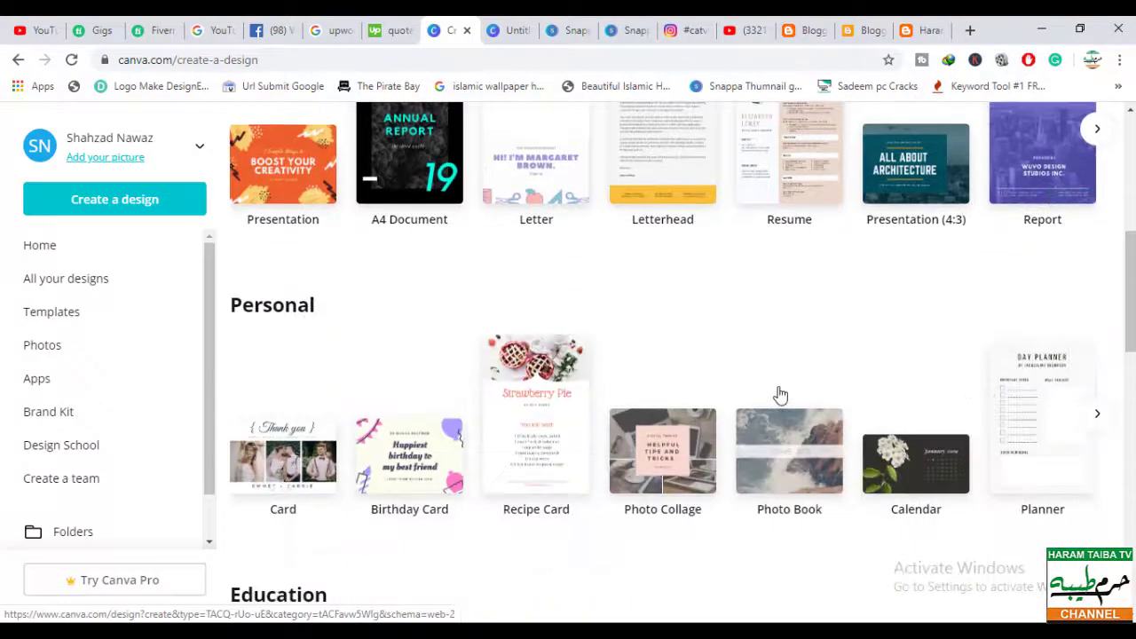
{"action": "scroll", "coordinate": [780, 394], "scroll_direction": "down", "scroll_amount": 6}
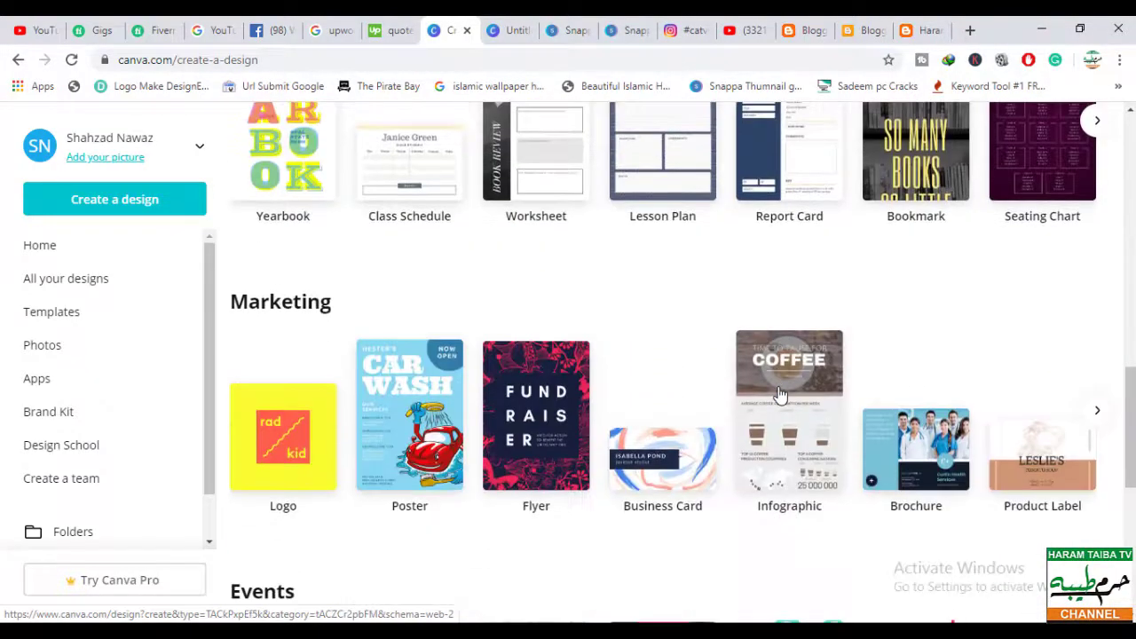
{"action": "scroll", "coordinate": [780, 395], "scroll_direction": "down", "scroll_amount": 5}
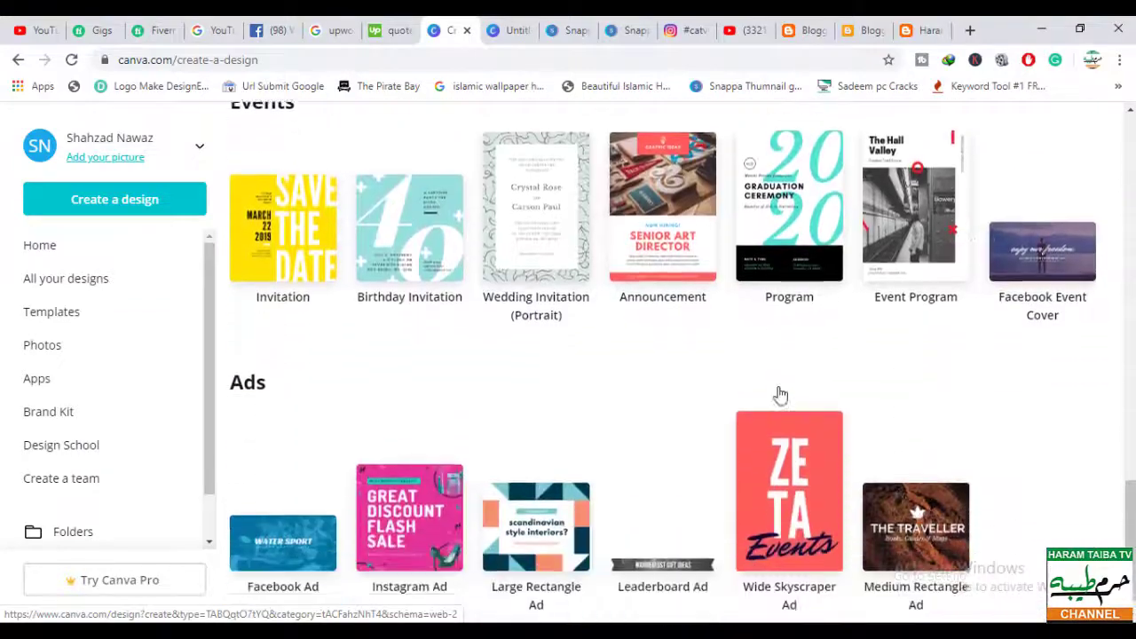
{"action": "scroll", "coordinate": [780, 395], "scroll_direction": "up", "scroll_amount": 10}
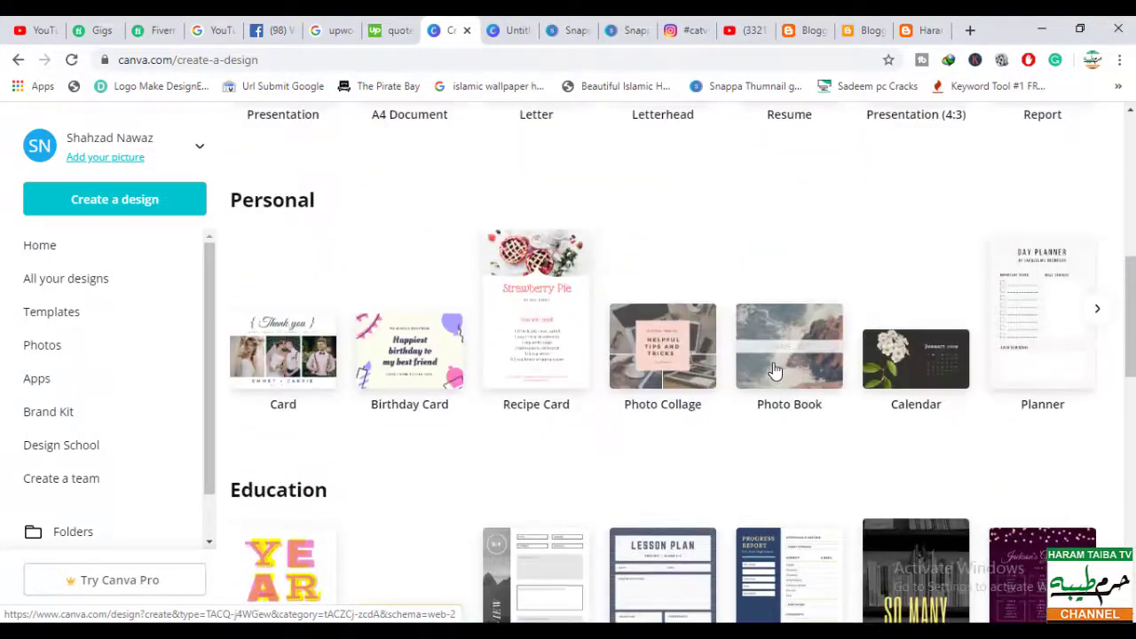
{"action": "scroll", "coordinate": [774, 371], "scroll_direction": "up", "scroll_amount": 7}
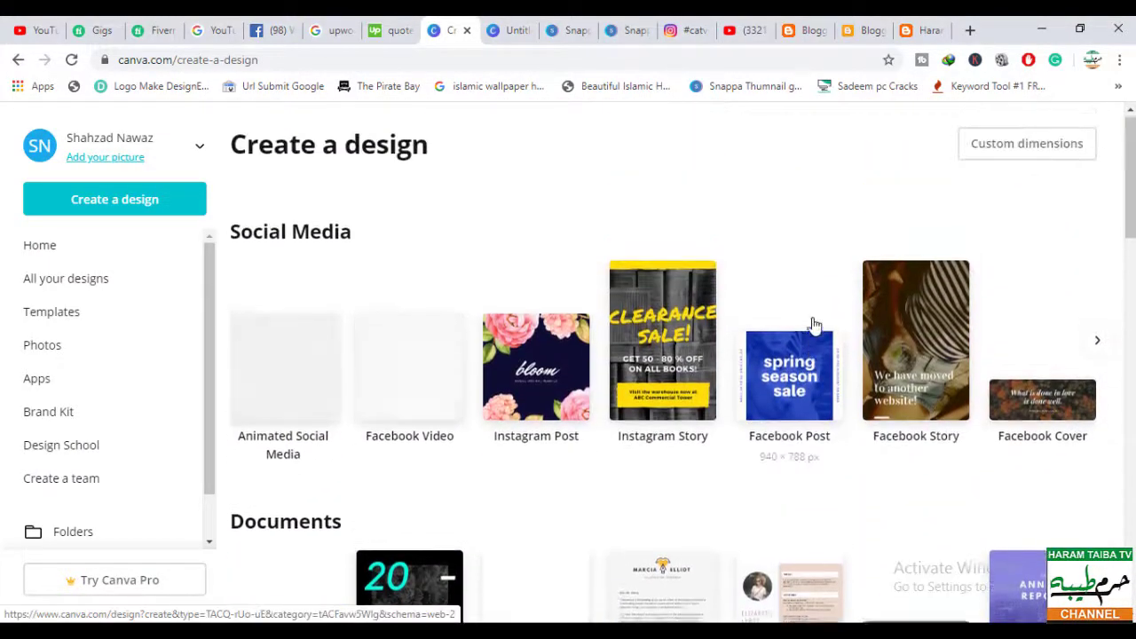
{"action": "left_click", "coordinate": [1100, 352]}
{"action": "left_click", "coordinate": [1100, 352]}
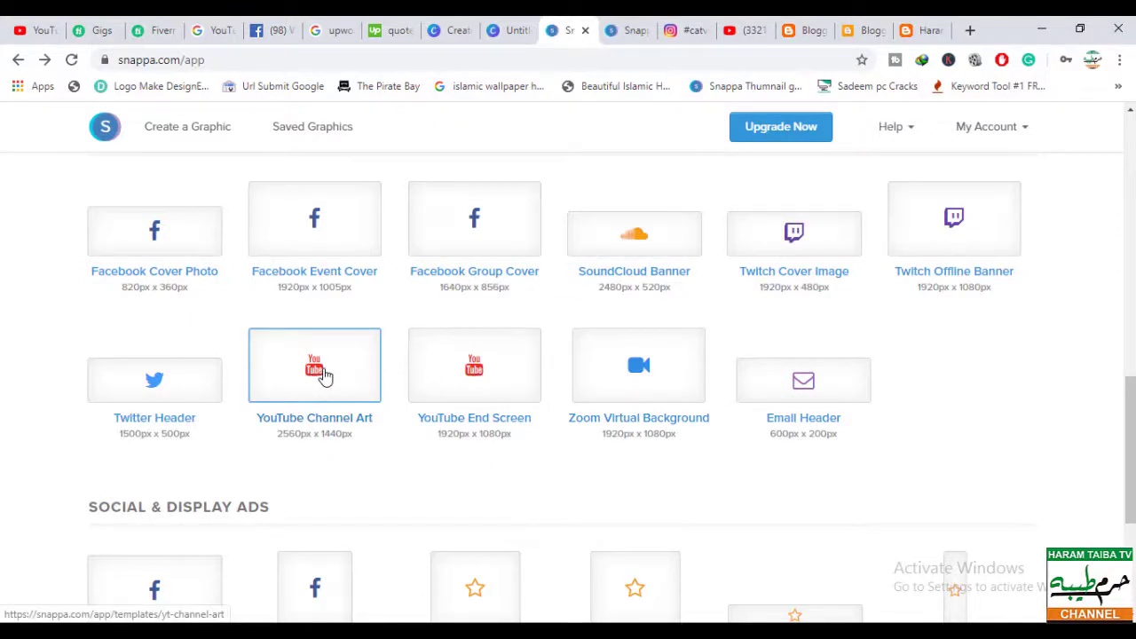
- Browse Snappa's 2560×1440 YouTube Channel Art templates and start from Toronto's Summerfest
{"action": "left_click", "coordinate": [324, 375]}
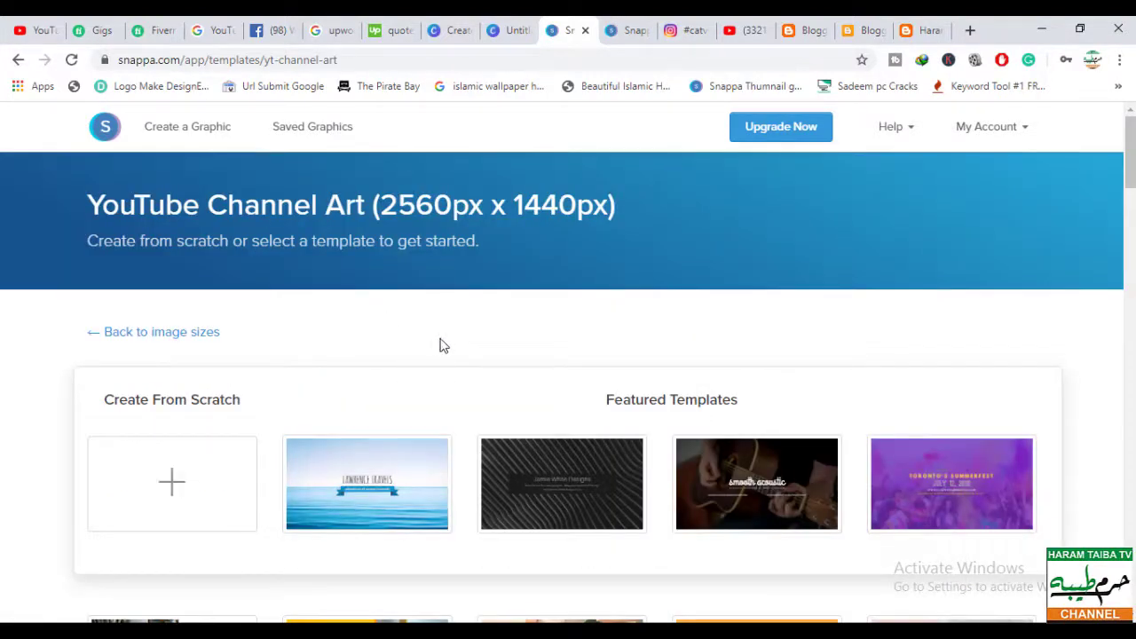
{"action": "scroll", "coordinate": [441, 345], "scroll_direction": "down", "scroll_amount": 4}
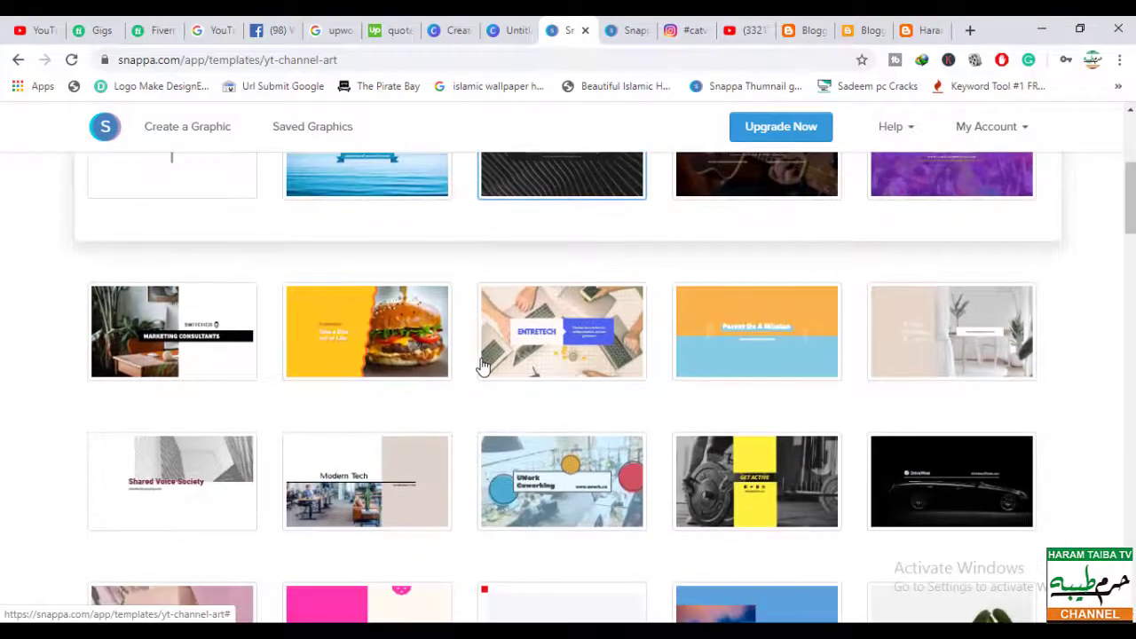
{"action": "scroll", "coordinate": [482, 366], "scroll_direction": "down", "scroll_amount": 3}
{"action": "scroll", "coordinate": [482, 366], "scroll_direction": "down", "scroll_amount": 1}
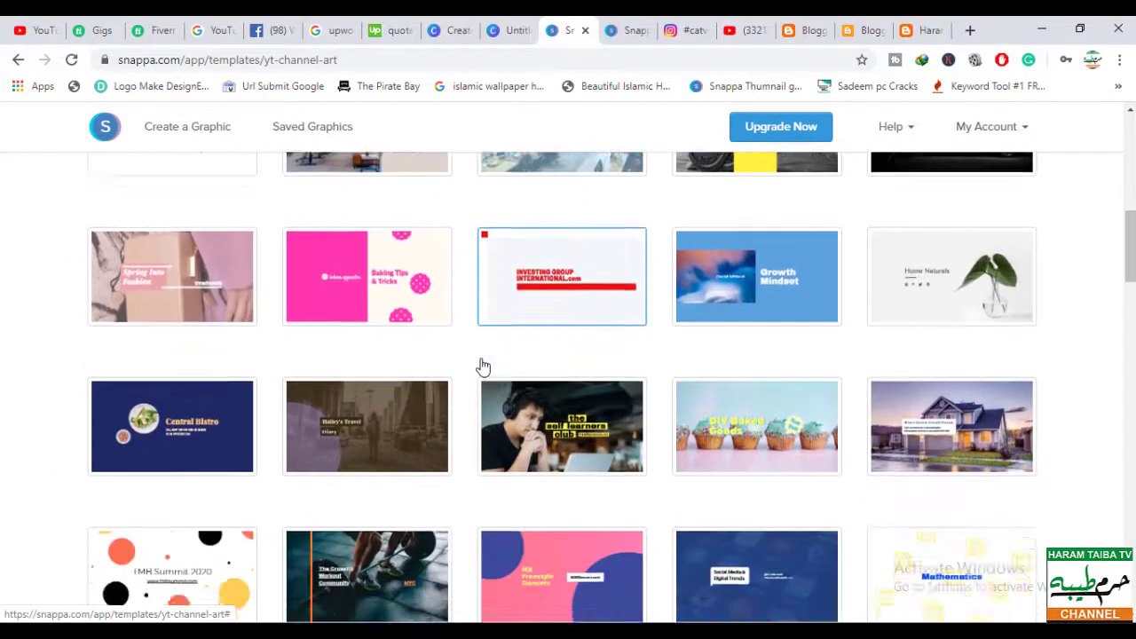
{"action": "scroll", "coordinate": [482, 367], "scroll_direction": "down", "scroll_amount": 5}
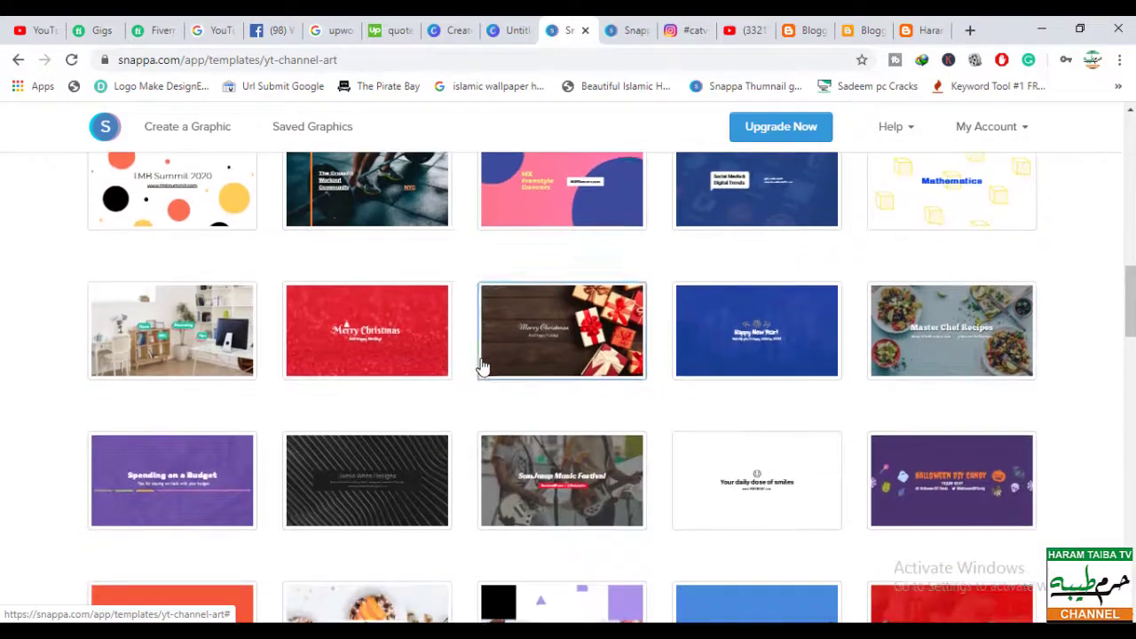
{"action": "scroll", "coordinate": [481, 367], "scroll_direction": "down", "scroll_amount": 5}
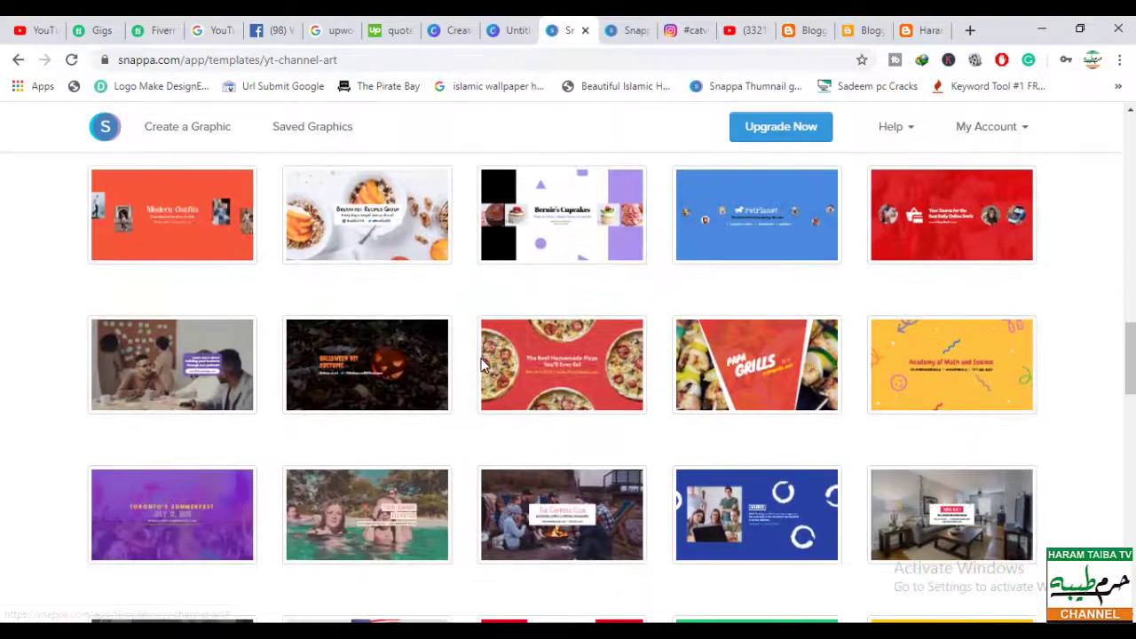
{"action": "scroll", "coordinate": [482, 366], "scroll_direction": "down", "scroll_amount": 3}
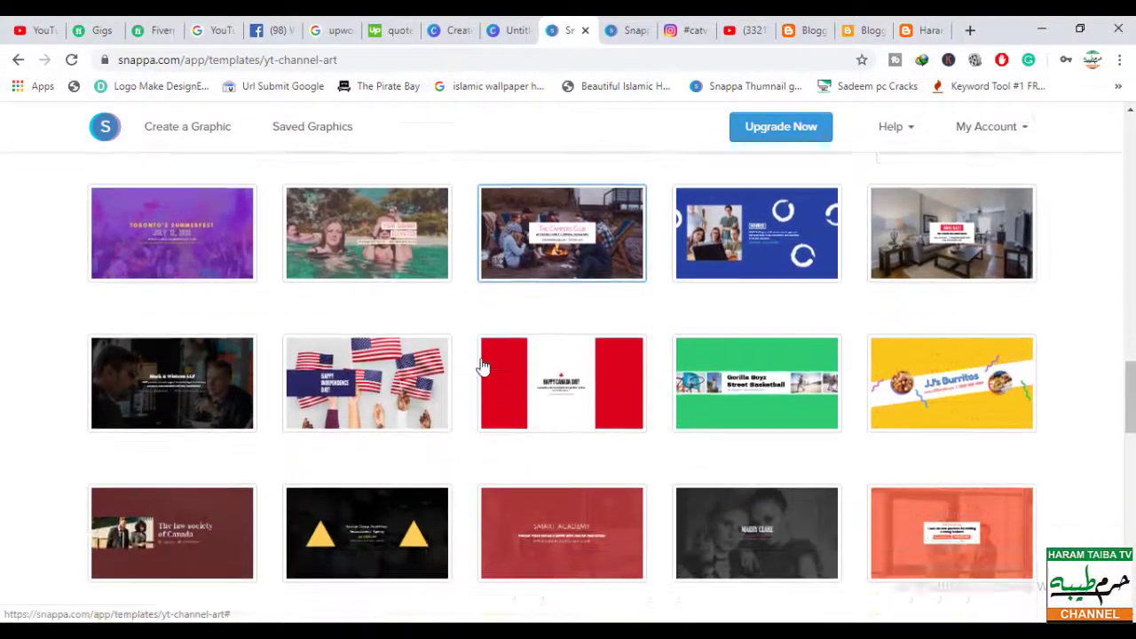
{"action": "scroll", "coordinate": [482, 366], "scroll_direction": "down", "scroll_amount": 2}
{"action": "scroll", "coordinate": [482, 366], "scroll_direction": "up", "scroll_amount": 3}
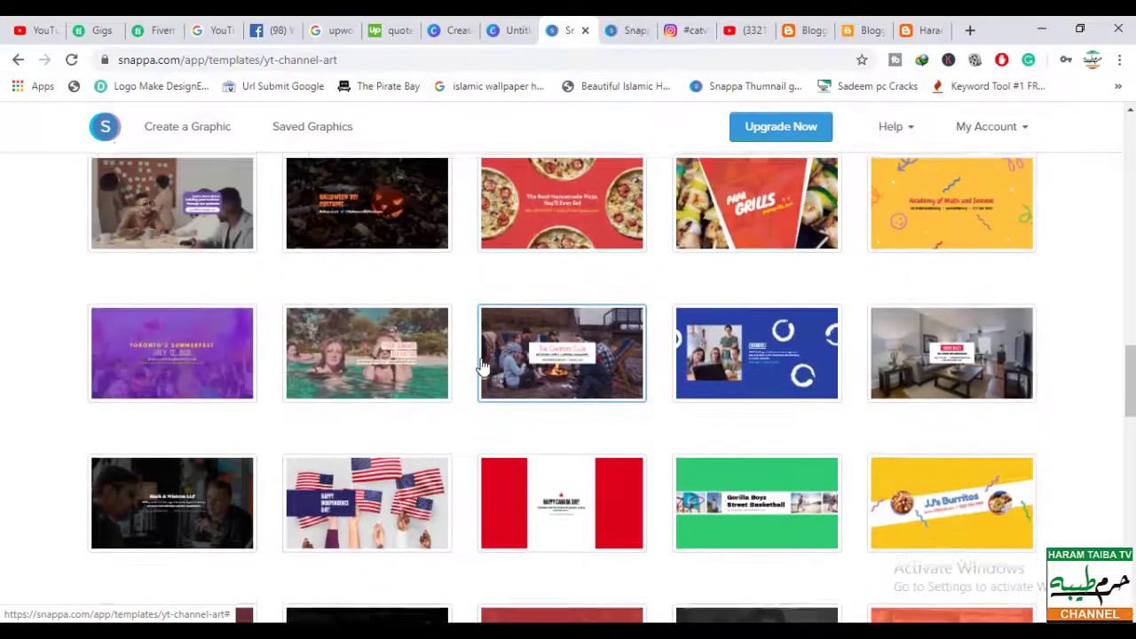
{"action": "scroll", "coordinate": [482, 367], "scroll_direction": "up", "scroll_amount": 2}
{"action": "scroll", "coordinate": [482, 366], "scroll_direction": "down", "scroll_amount": 2}
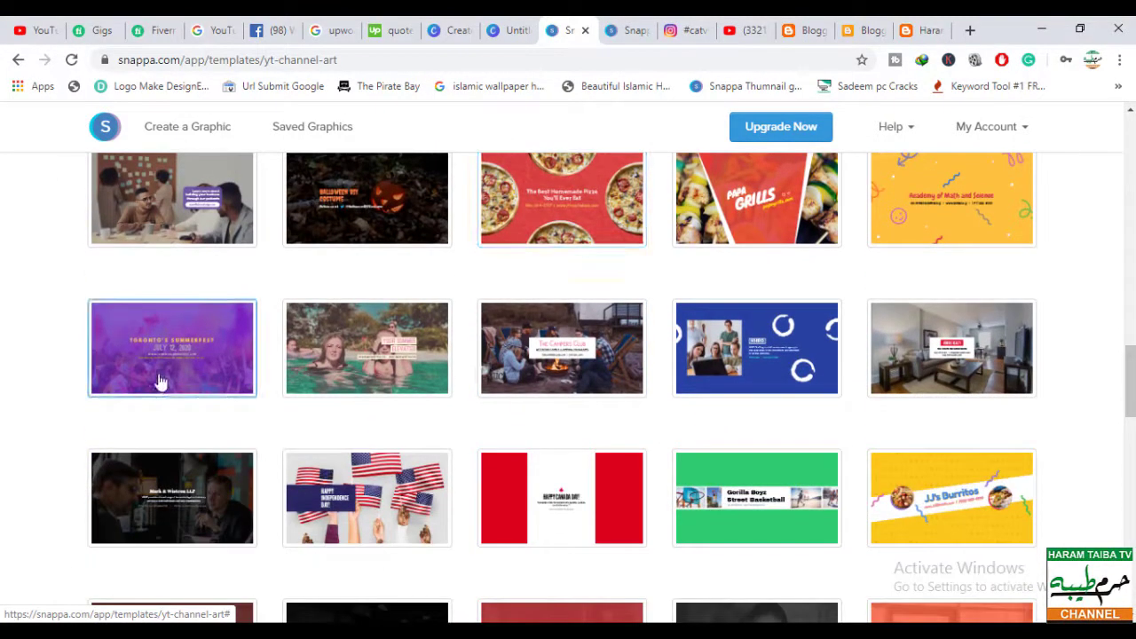
{"action": "left_click", "coordinate": [167, 358]}
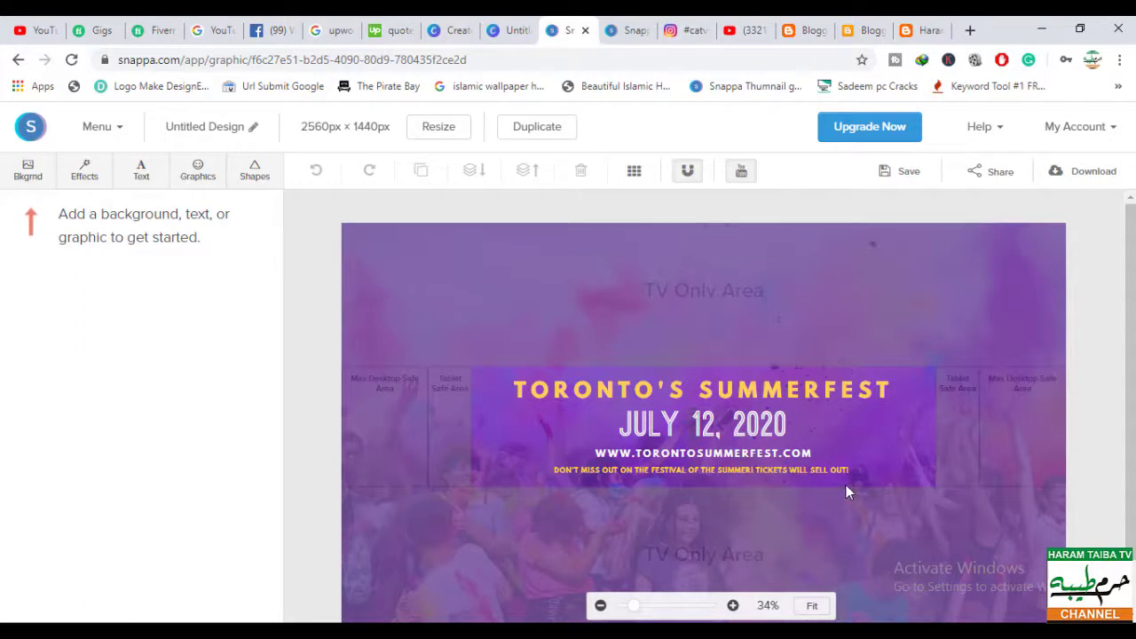
- Check the title, date and tagline fonts, then switch to the Islamic Point design tab
{"action": "left_click", "coordinate": [708, 391]}
{"action": "left_click", "coordinate": [710, 426]}
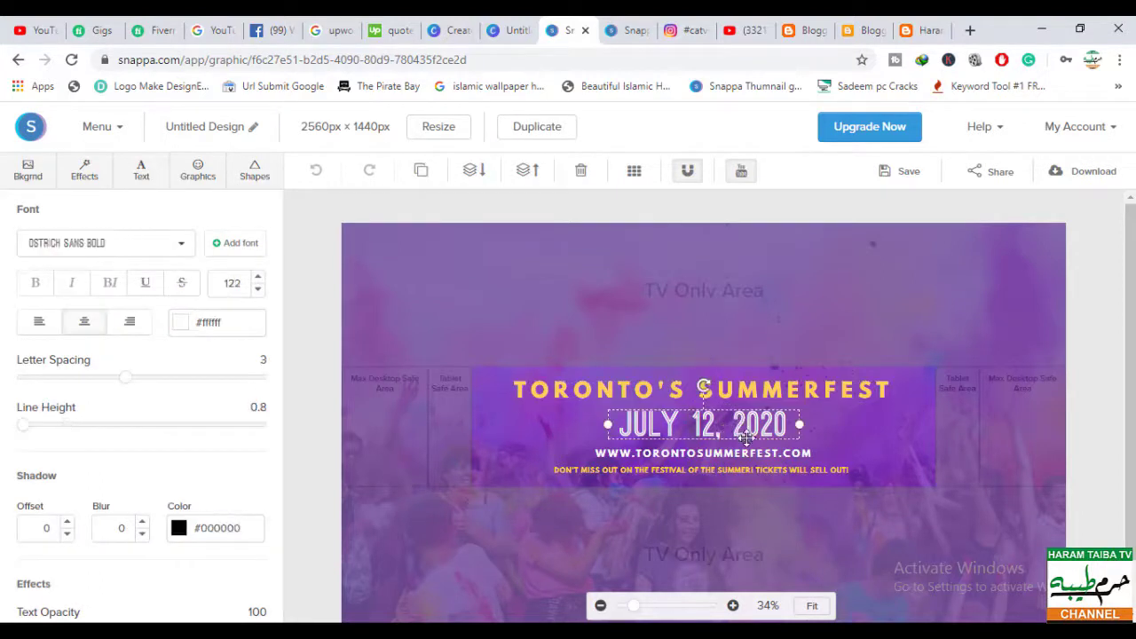
{"action": "left_click", "coordinate": [749, 460]}
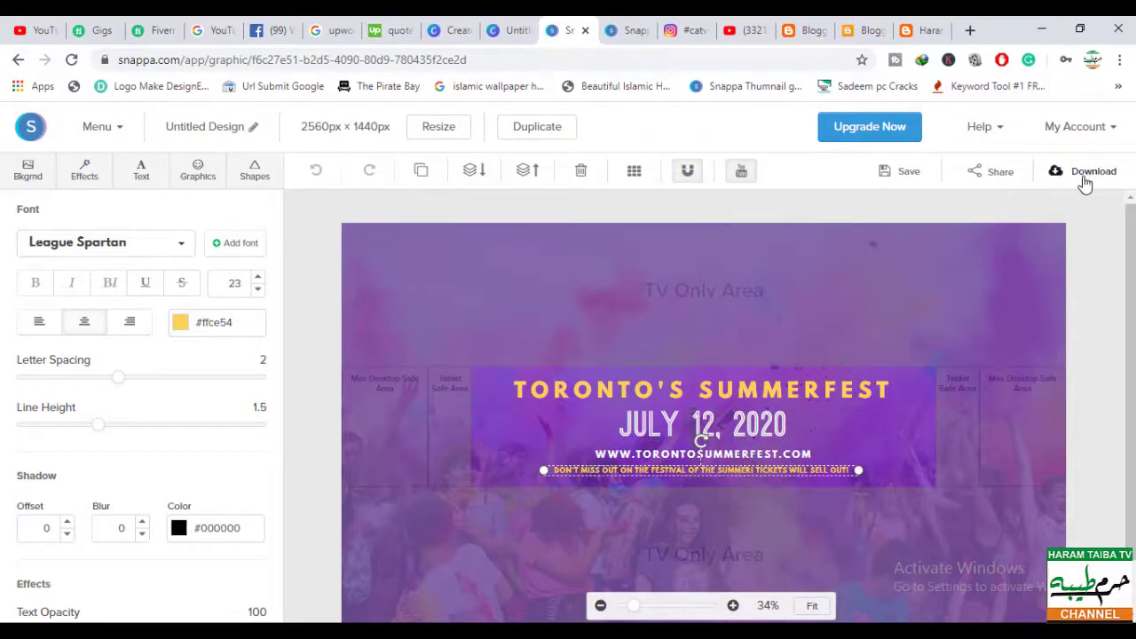
{"action": "left_click", "coordinate": [625, 35]}
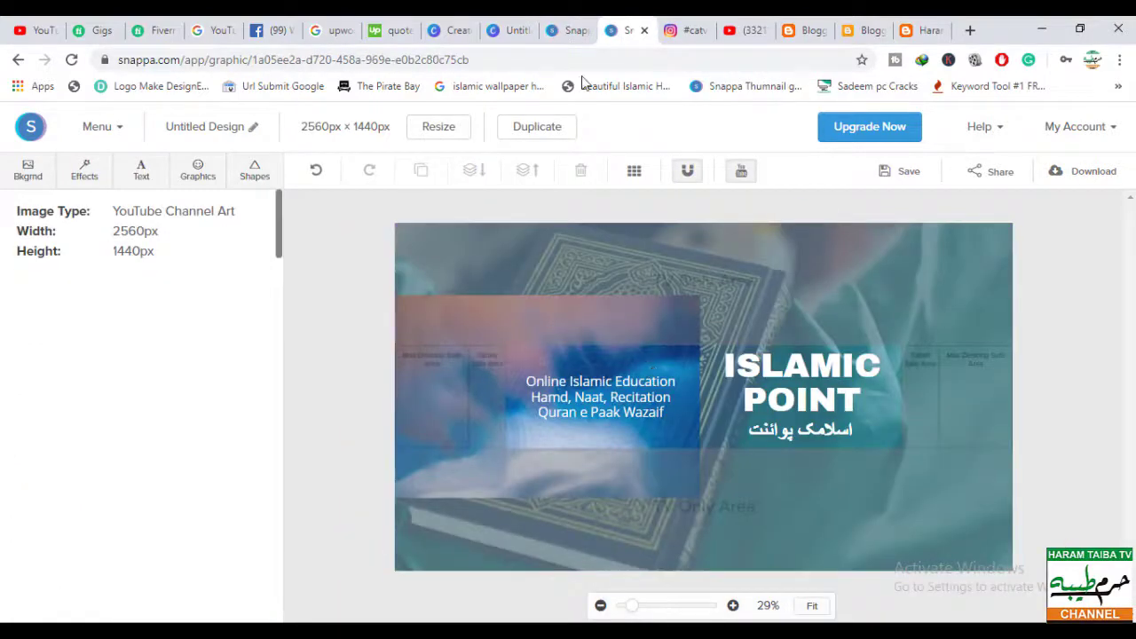
- Upload the Desktop's Channel Art image and confirm it as the Islamic Point banner
{"action": "left_click", "coordinate": [1041, 32]}
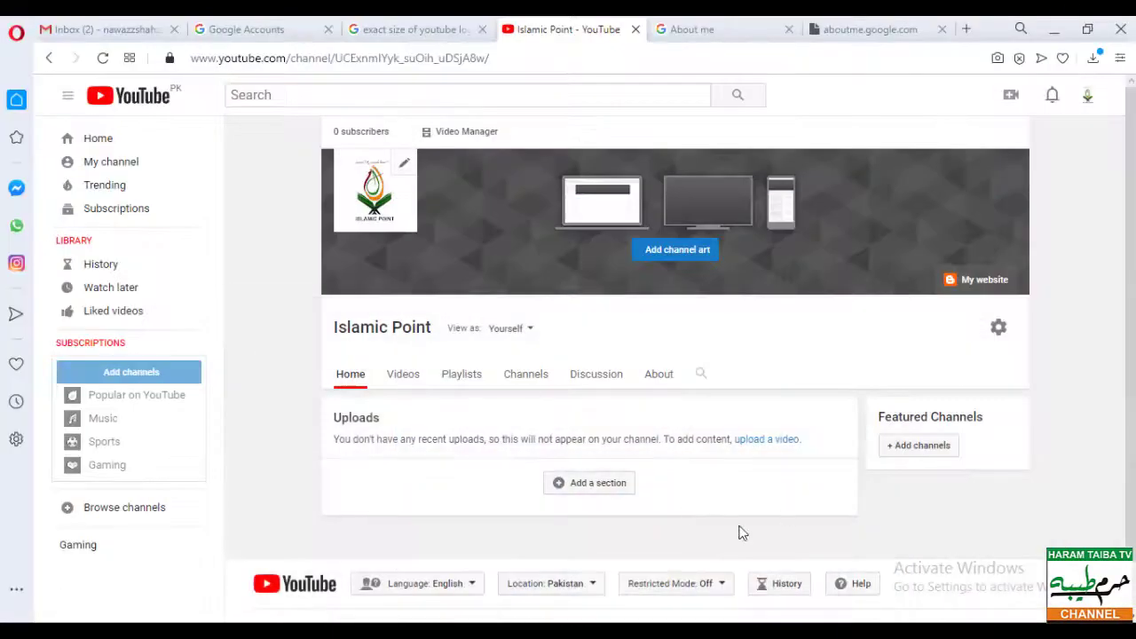
{"action": "left_click", "coordinate": [676, 254]}
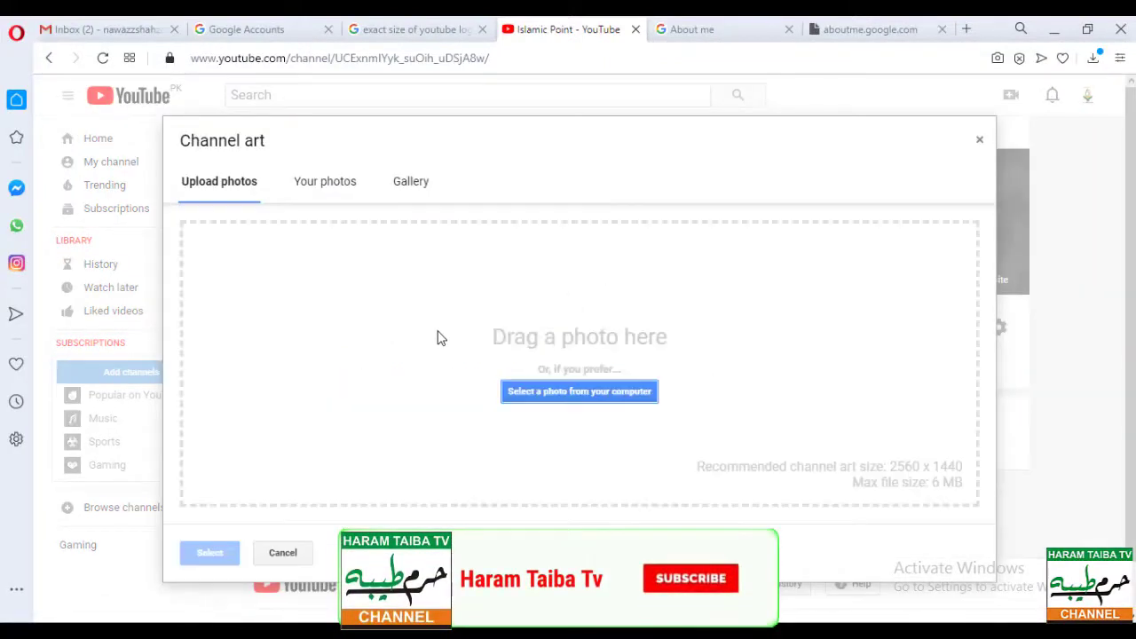
{"action": "left_click", "coordinate": [579, 392]}
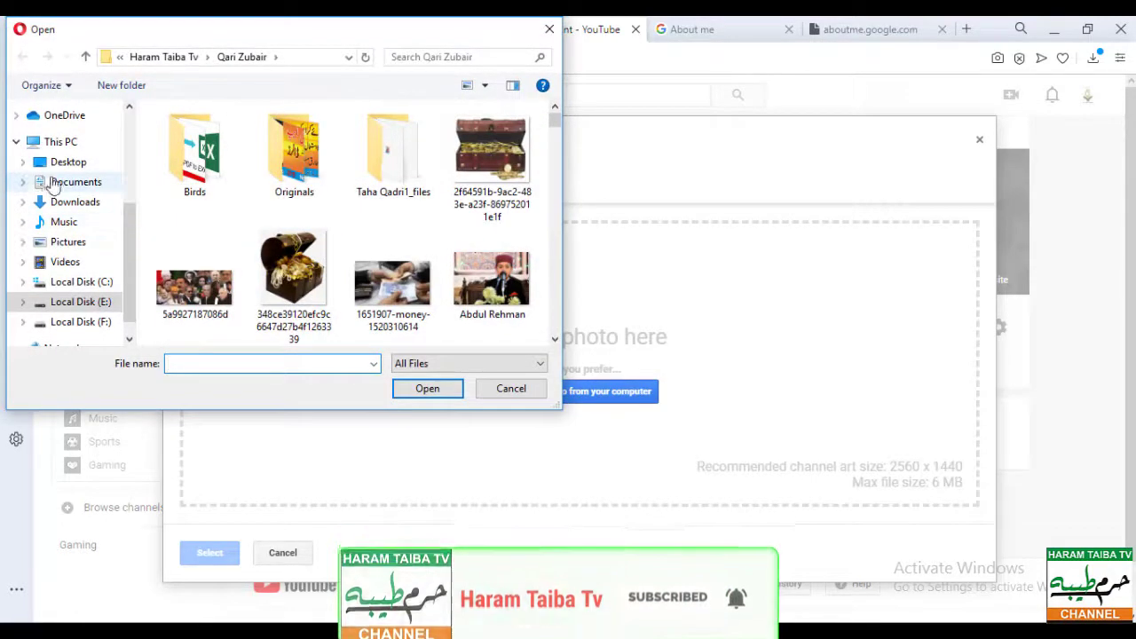
{"action": "left_click", "coordinate": [66, 162]}
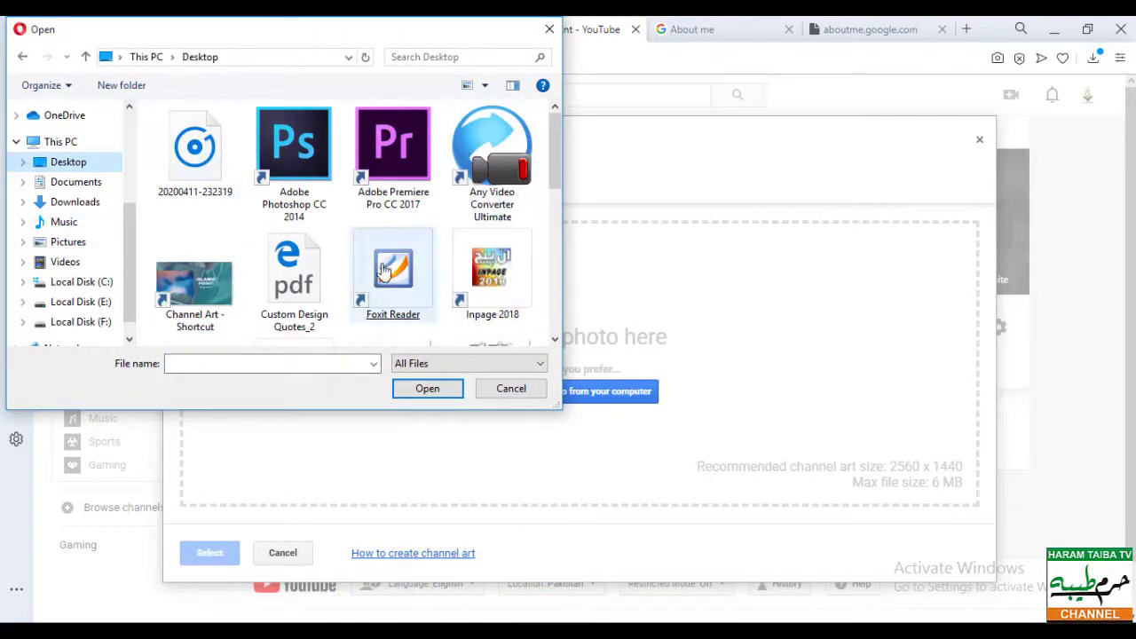
{"action": "double_click", "coordinate": [186, 302]}
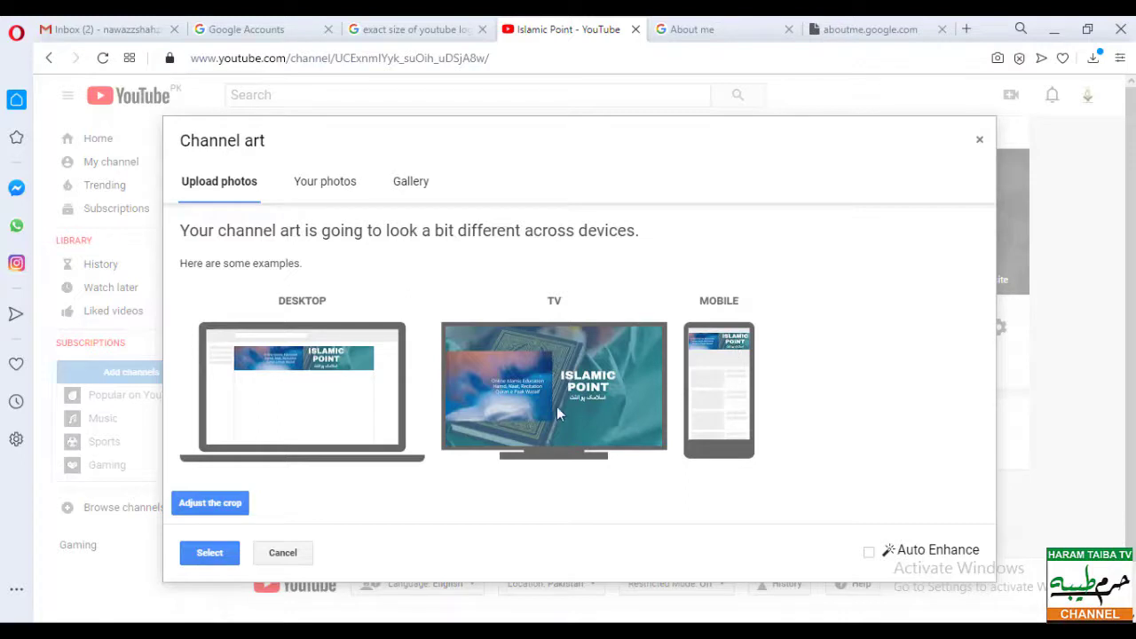
{"action": "left_click", "coordinate": [209, 554]}
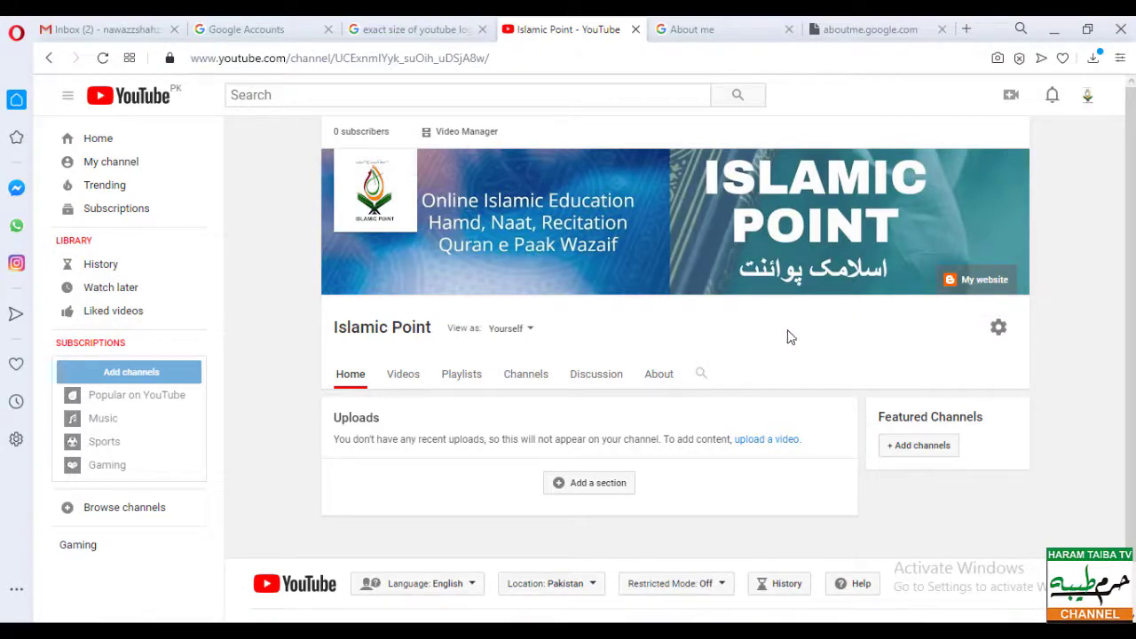
- Dismiss the featured channels dialog without changes and add a new home-page section
{"action": "left_click", "coordinate": [920, 453]}
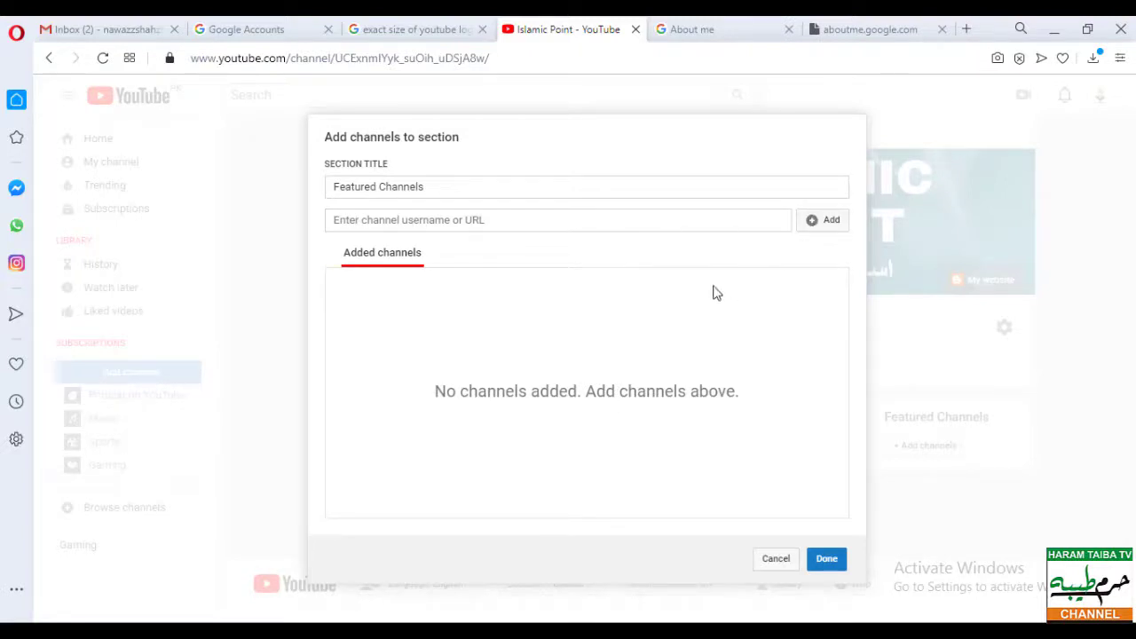
{"action": "left_click", "coordinate": [776, 560]}
{"action": "left_click", "coordinate": [583, 486]}
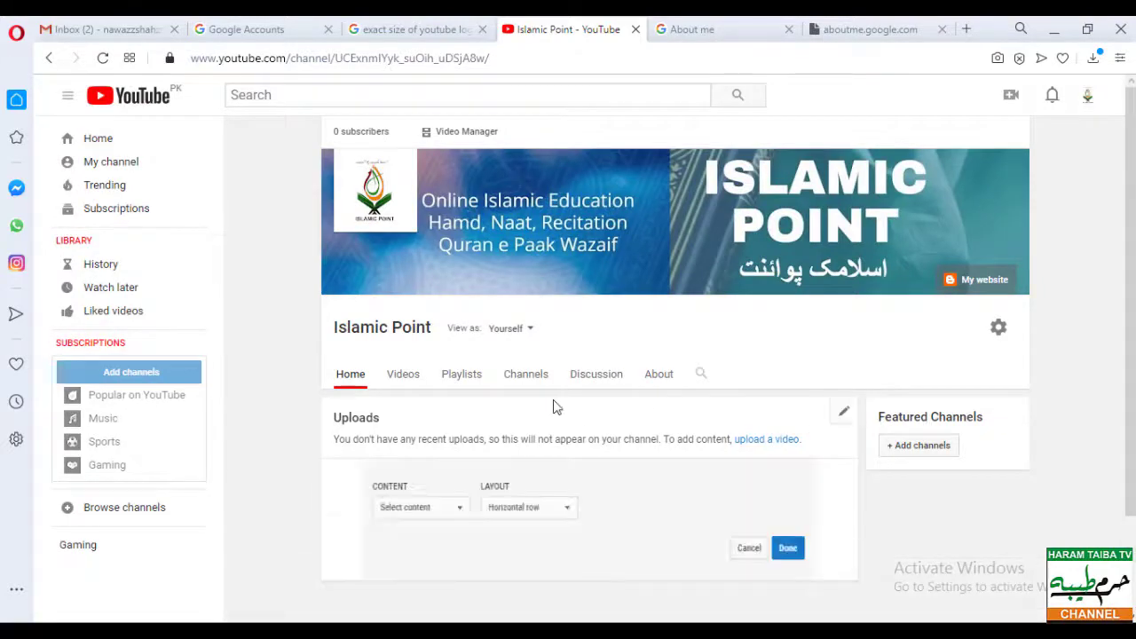
{"action": "scroll", "coordinate": [585, 487], "scroll_direction": "down", "scroll_amount": 2}
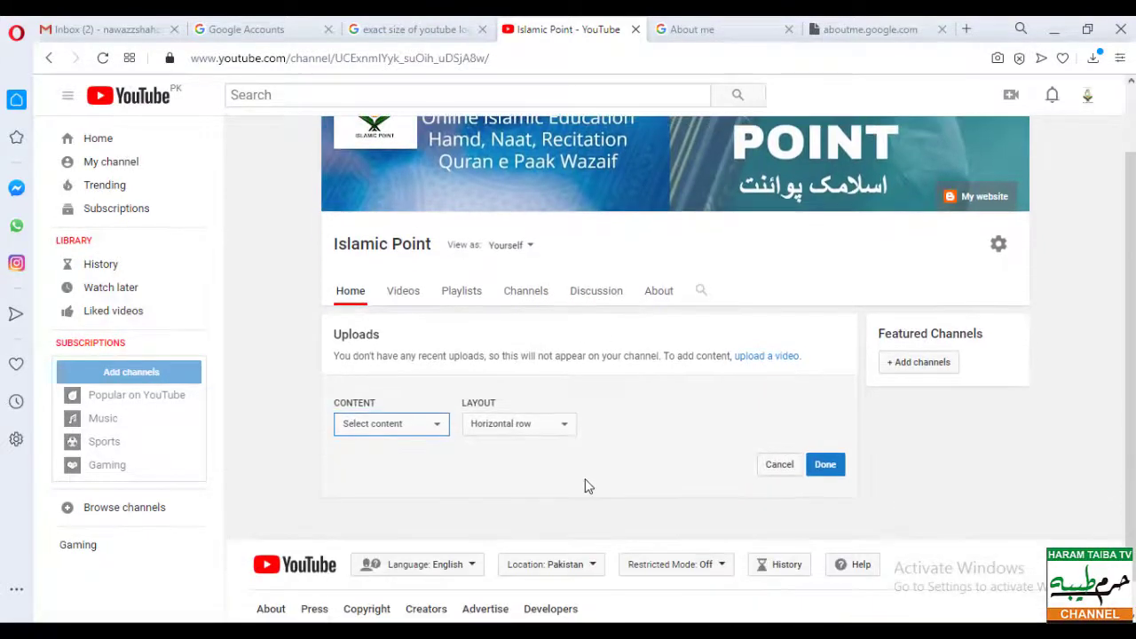
- Set the new section to Popular uploads in a horizontal row layout and save it
{"action": "left_click", "coordinate": [383, 431]}
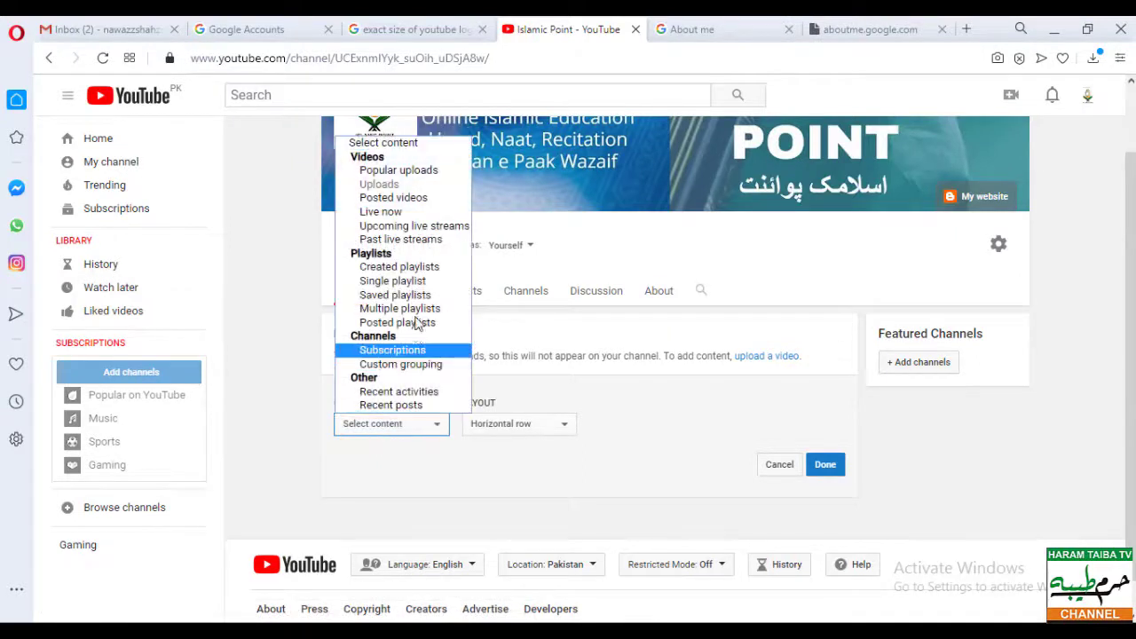
{"action": "left_click", "coordinate": [420, 179]}
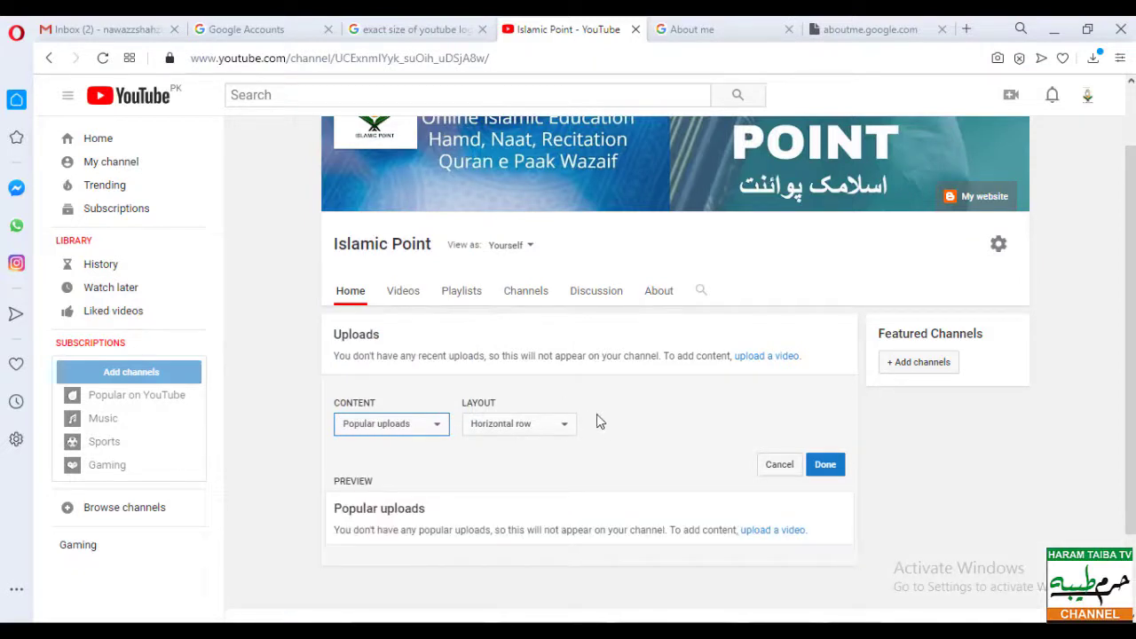
{"action": "left_click", "coordinate": [502, 426]}
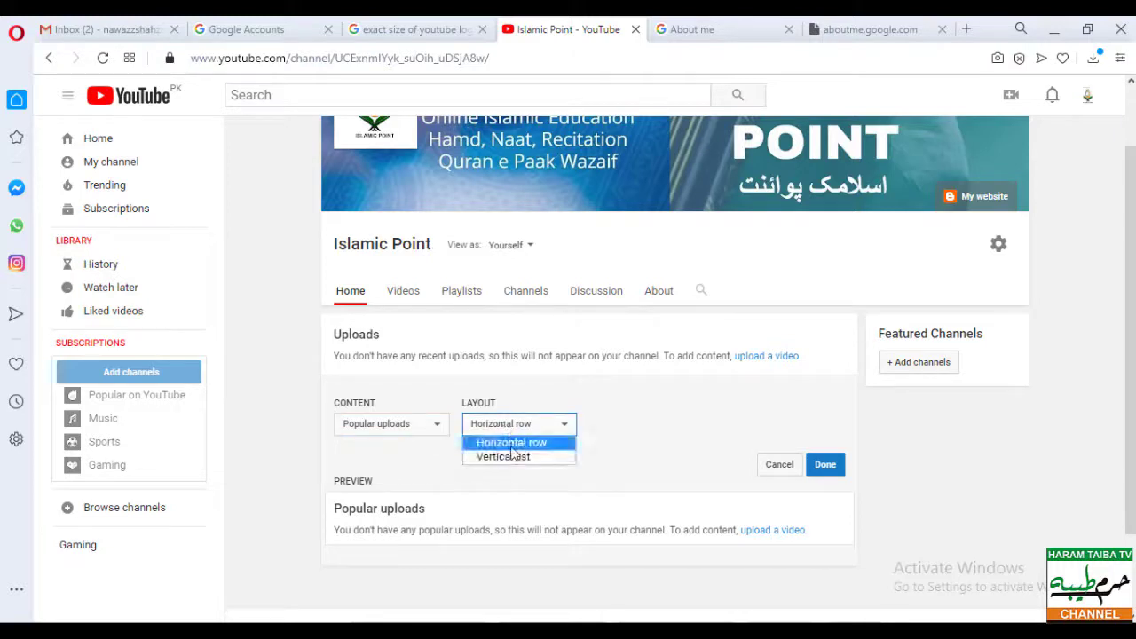
{"action": "left_click", "coordinate": [511, 445]}
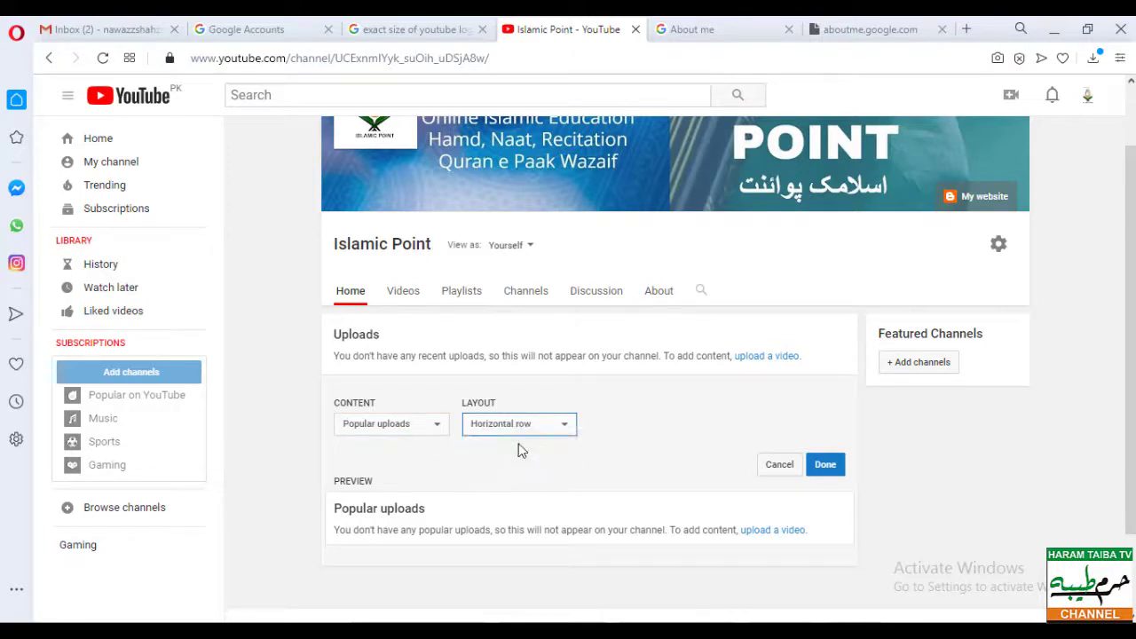
{"action": "left_click", "coordinate": [832, 474]}
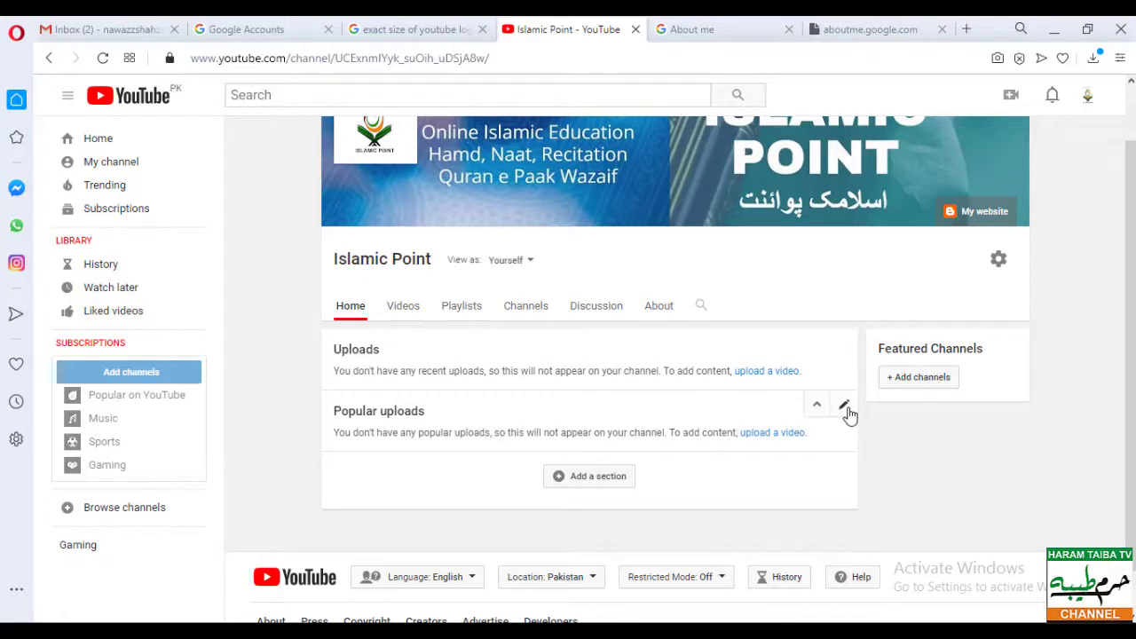
- Add a new home-page section below Popular uploads and browse its content types without choosing one
{"action": "left_click", "coordinate": [590, 478]}
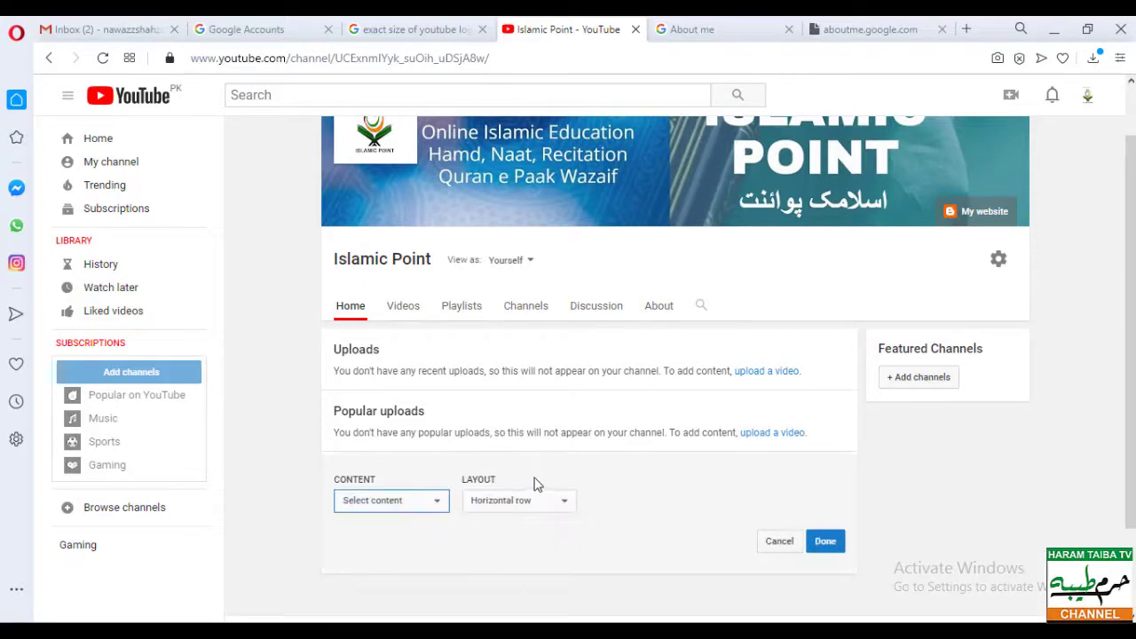
{"action": "scroll", "coordinate": [535, 484], "scroll_direction": "down", "scroll_amount": 1}
{"action": "left_click", "coordinate": [386, 390]}
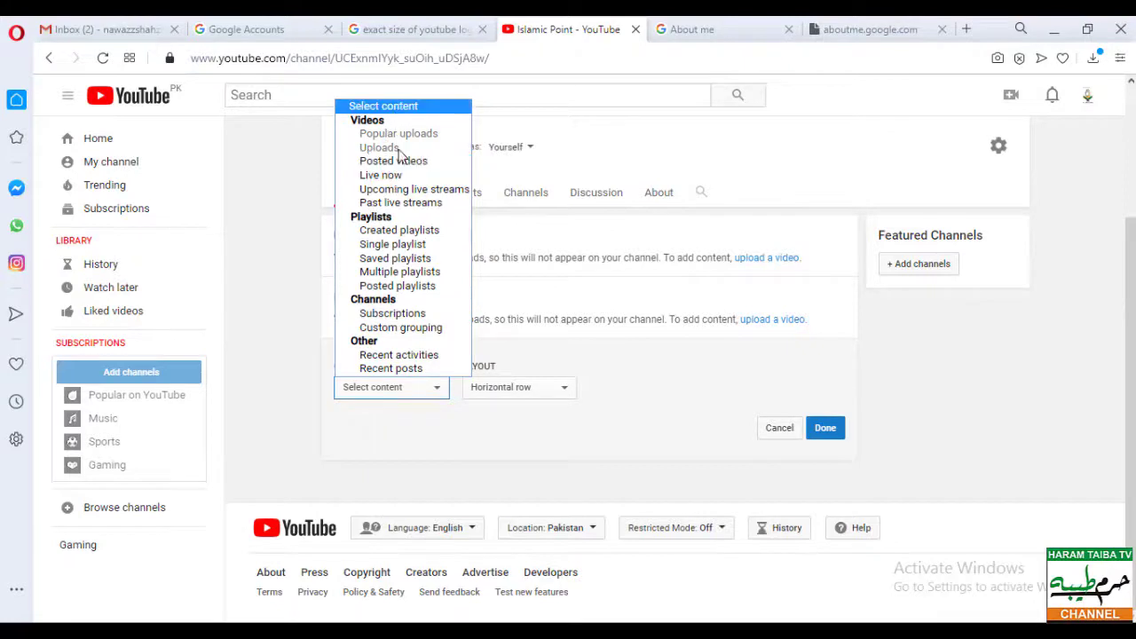
{"action": "left_click", "coordinate": [625, 391]}
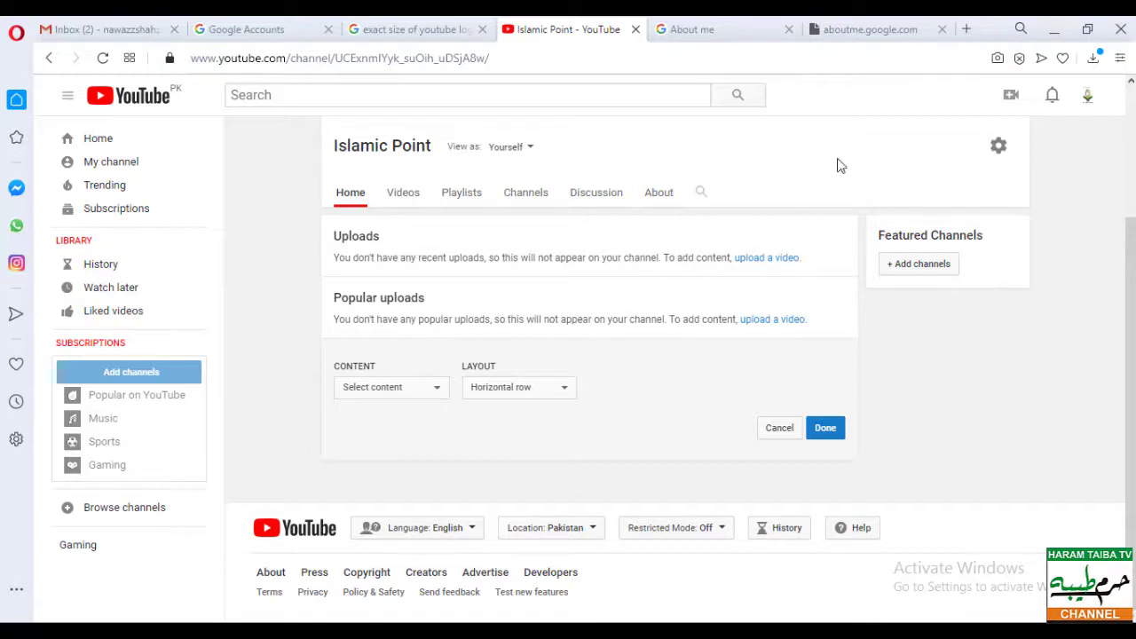
- On the About page, enter the channel's business inquiries email address
{"action": "left_click", "coordinate": [673, 212]}
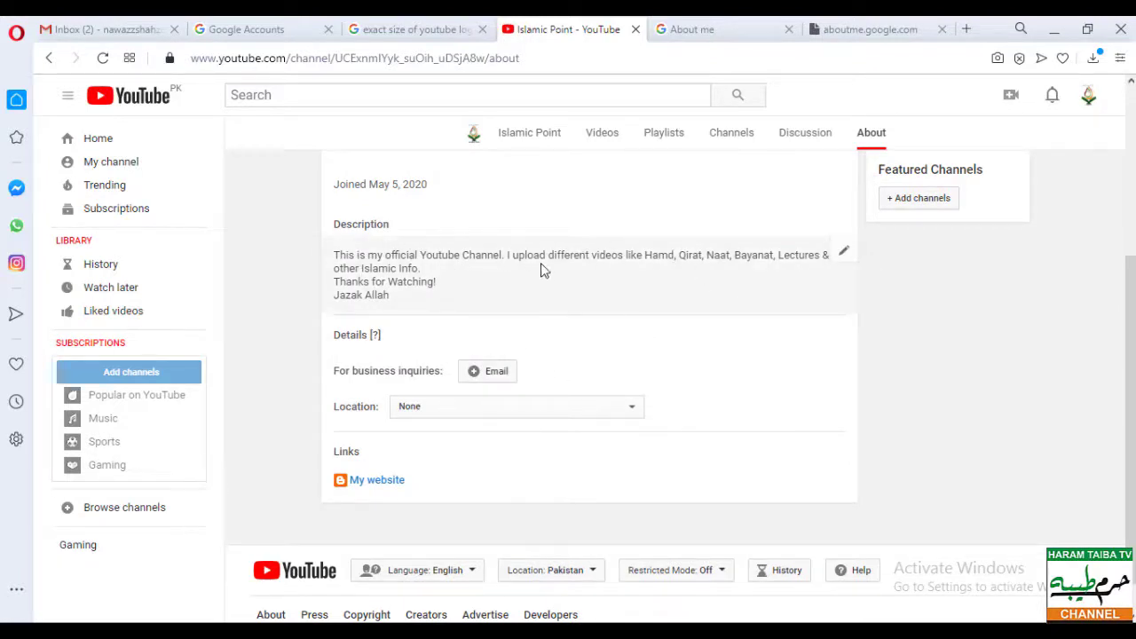
{"action": "left_click", "coordinate": [488, 379]}
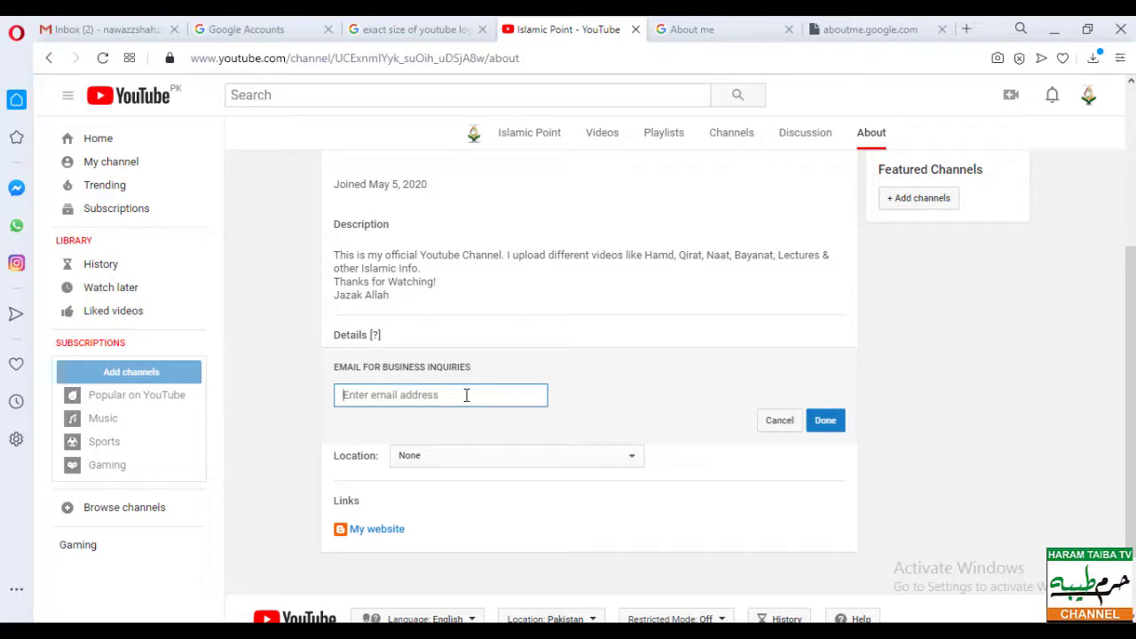
{"action": "left_click", "coordinate": [1089, 95]}
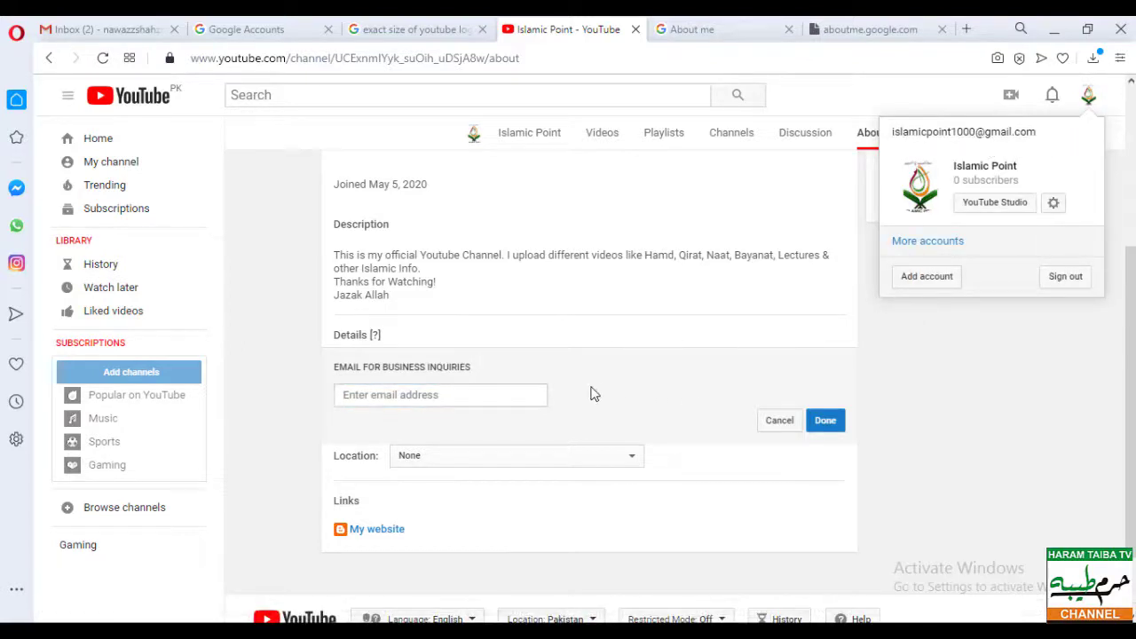
{"action": "left_click", "coordinate": [493, 397]}
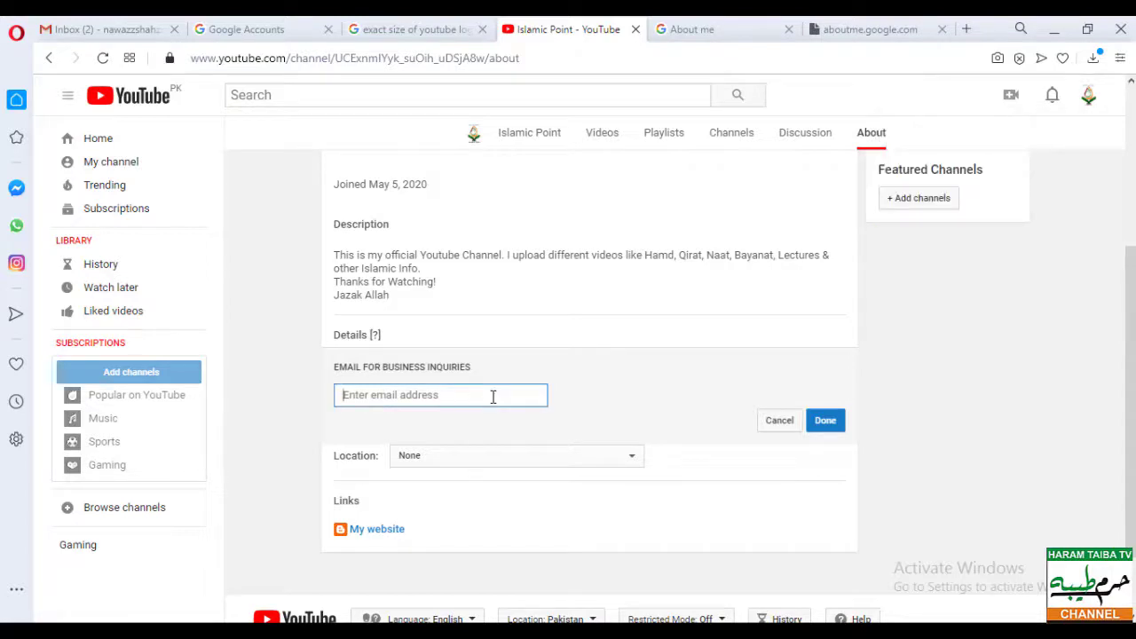
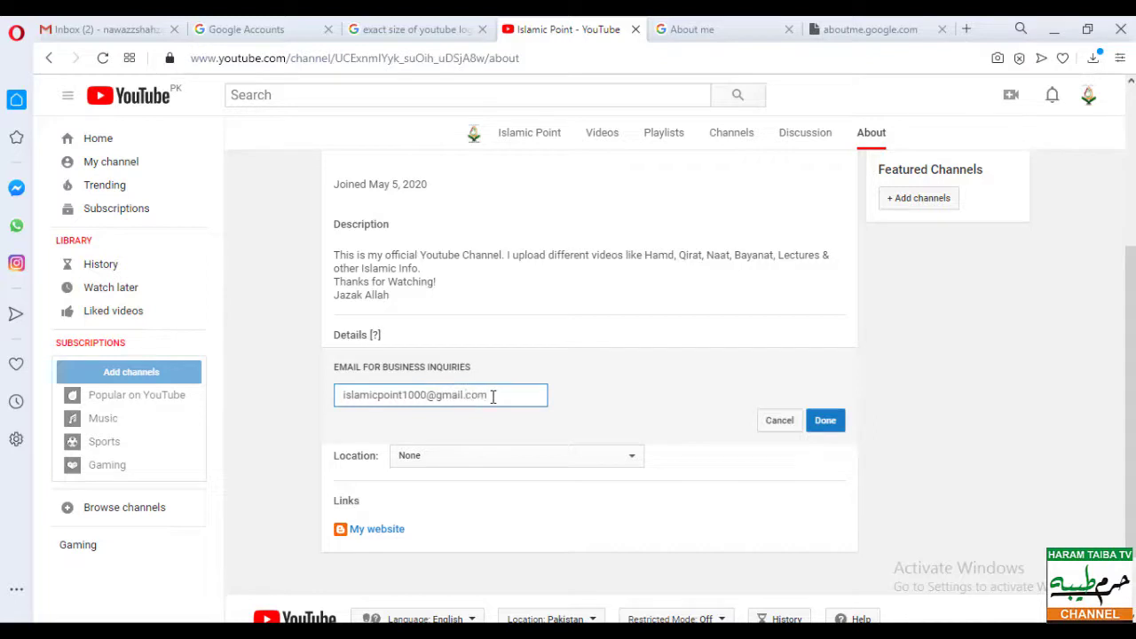
- Set the channel location to Pakistan instead of Oman and save the About details
{"action": "left_click", "coordinate": [547, 461]}
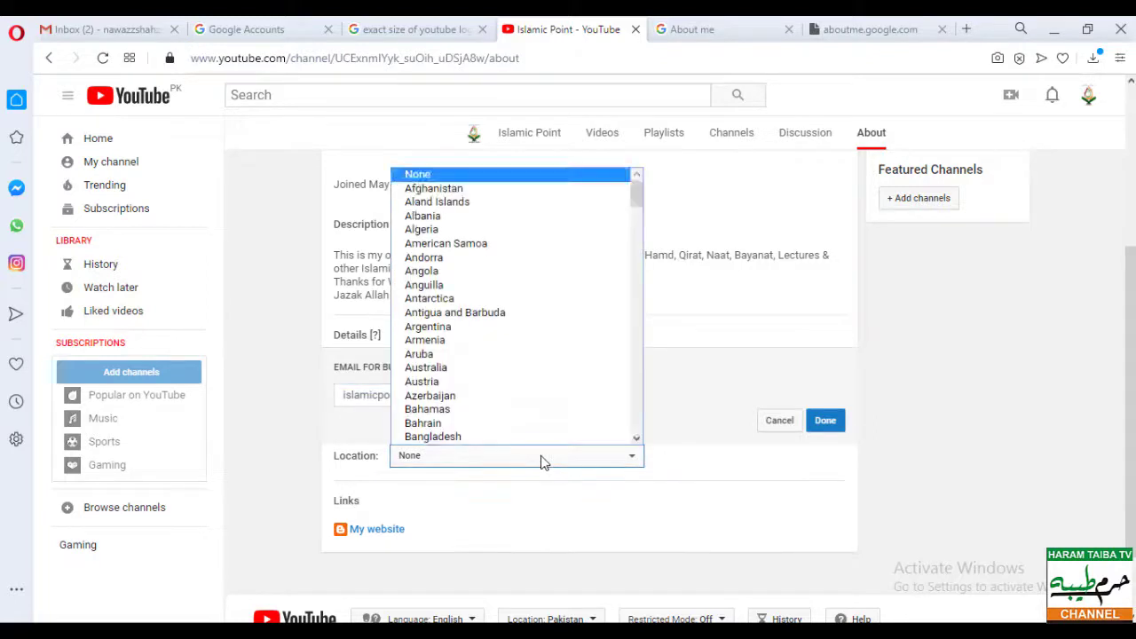
{"action": "scroll", "coordinate": [494, 402], "scroll_direction": "down", "scroll_amount": 1}
{"action": "scroll", "coordinate": [488, 408], "scroll_direction": "down", "scroll_amount": 20}
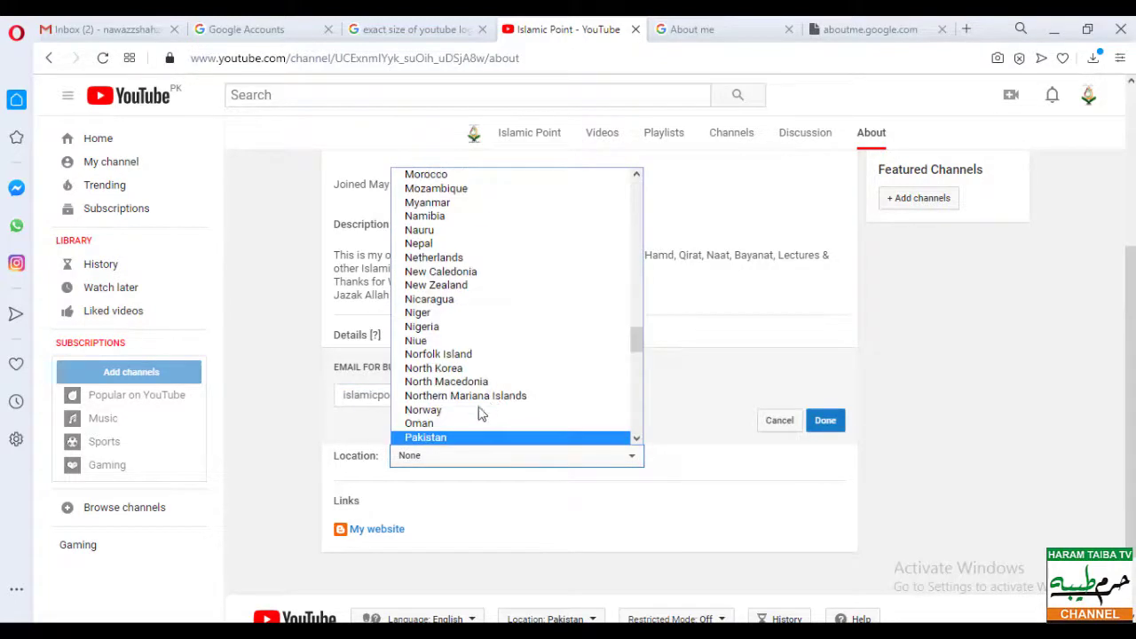
{"action": "left_click", "coordinate": [439, 425]}
{"action": "left_click", "coordinate": [462, 463]}
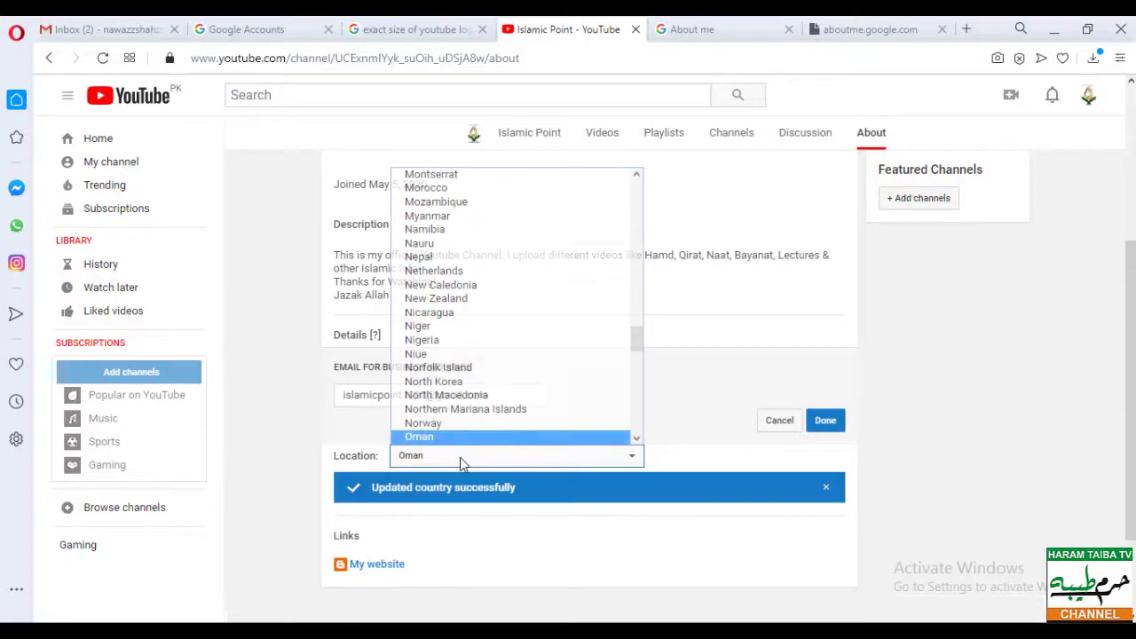
{"action": "left_click", "coordinate": [469, 438]}
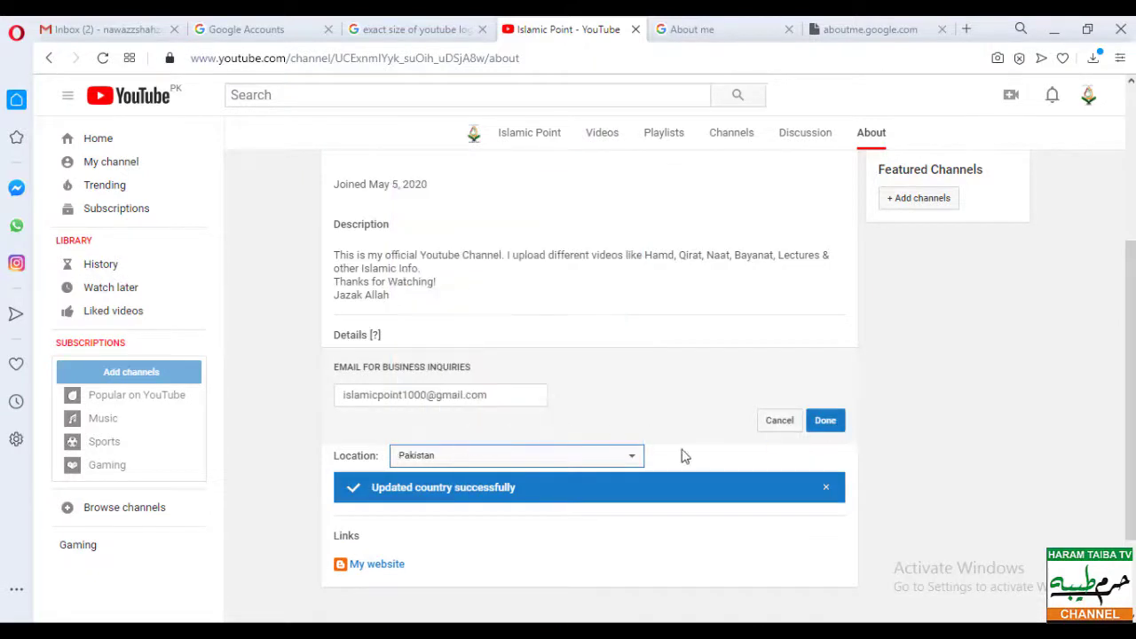
{"action": "scroll", "coordinate": [664, 463], "scroll_direction": "down", "scroll_amount": 1}
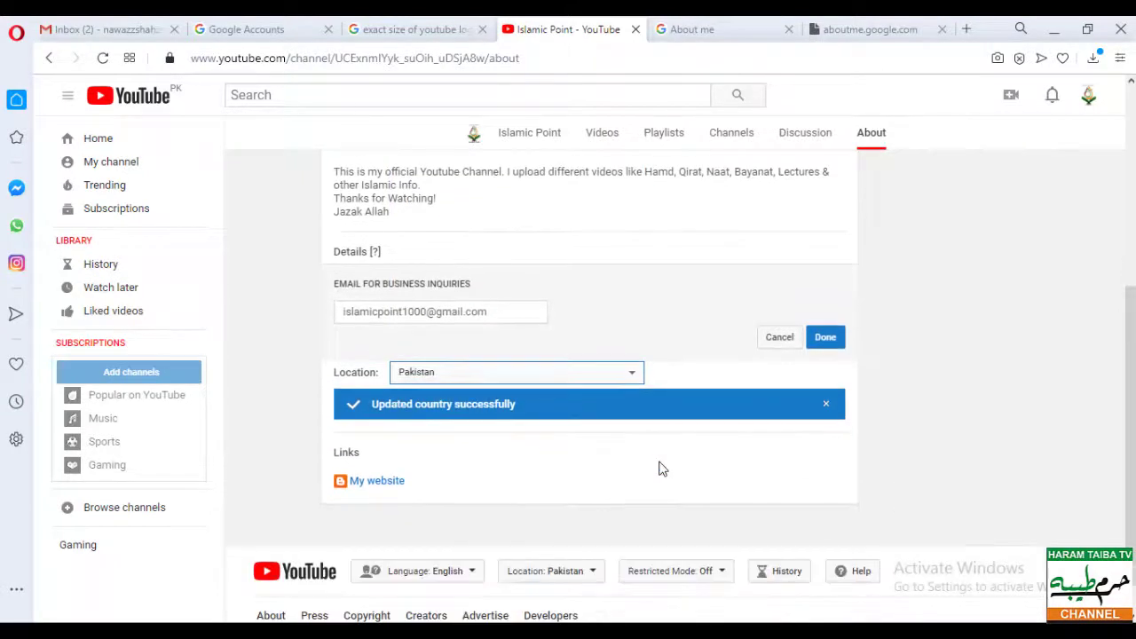
{"action": "left_click", "coordinate": [825, 341]}
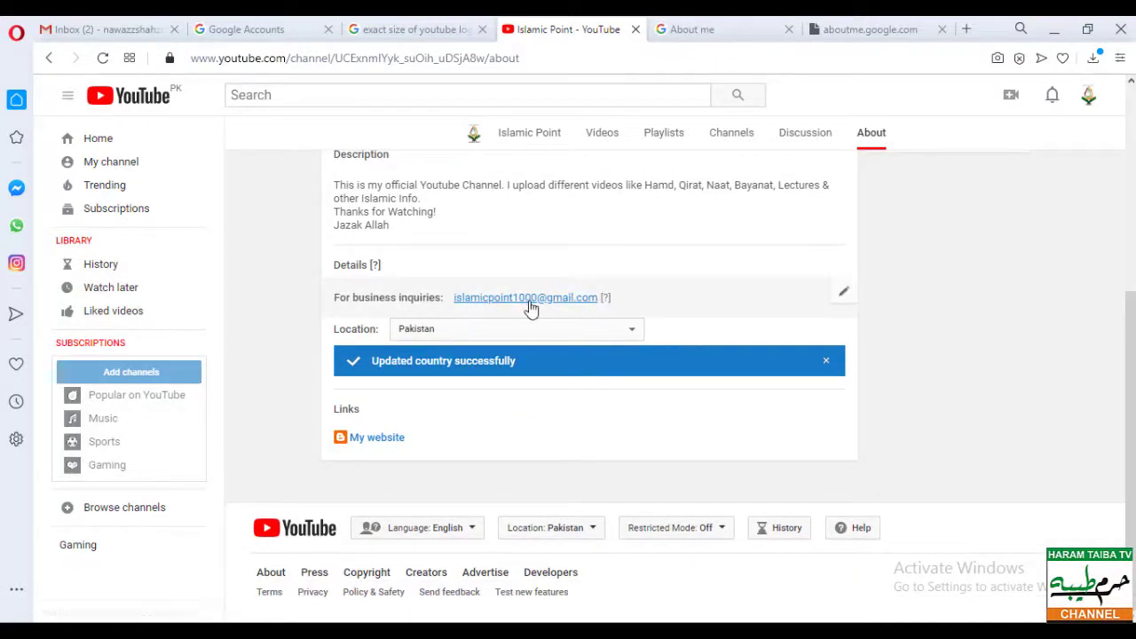
- Open Channel settings from the gear icon beside the channel name
{"action": "scroll", "coordinate": [570, 388], "scroll_direction": "up", "scroll_amount": 3}
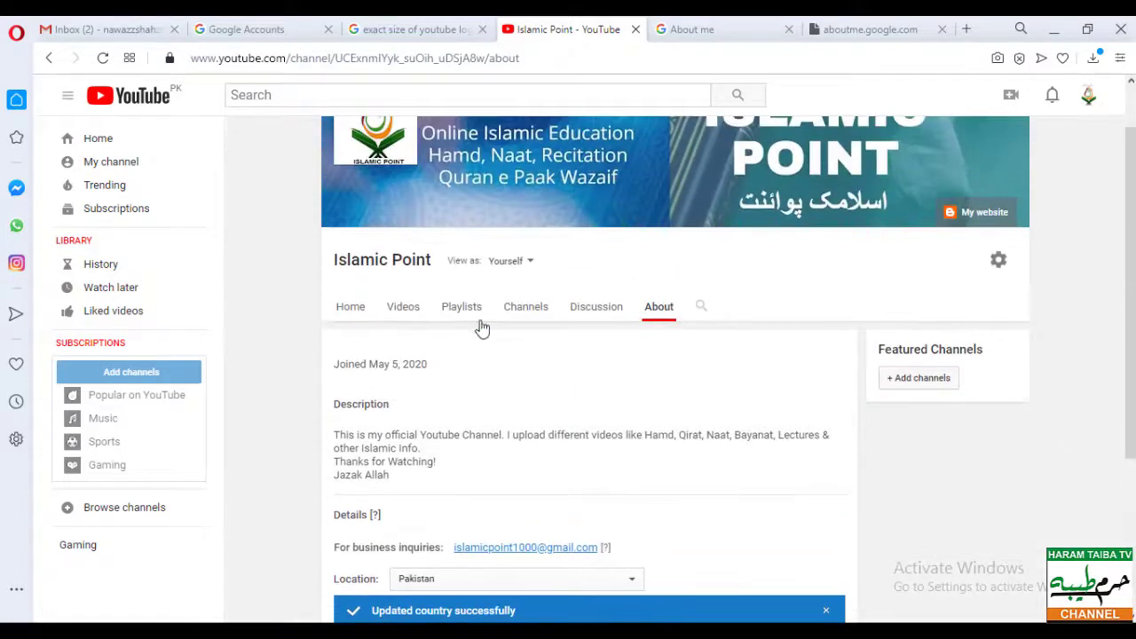
{"action": "left_click", "coordinate": [997, 265]}
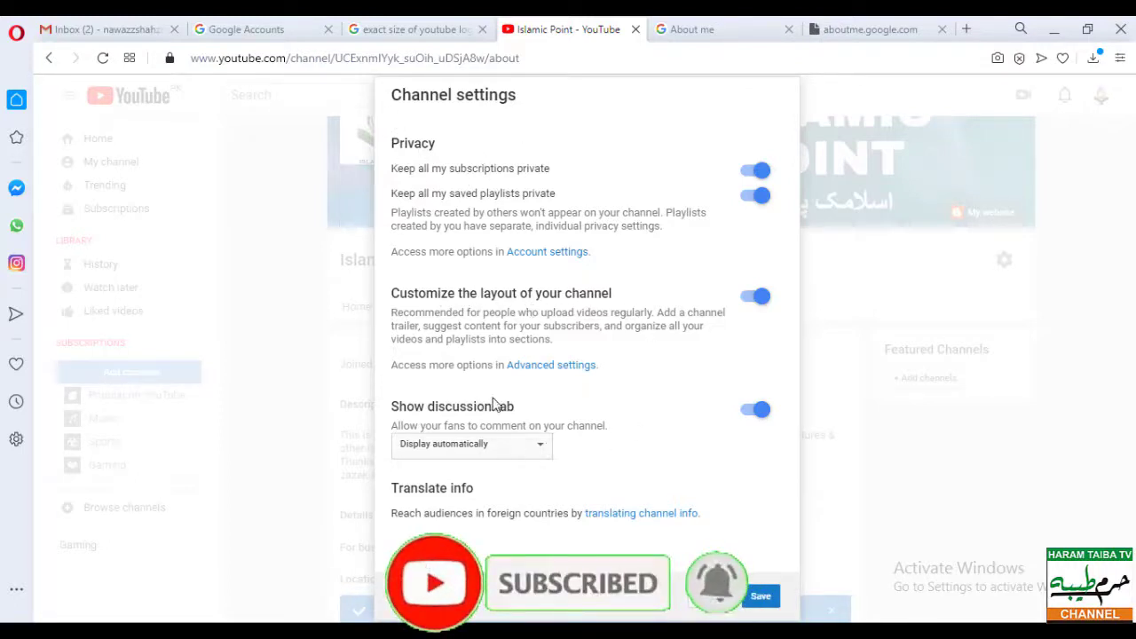
- On the advanced channel settings page, set the channel country to Pakistan
{"action": "left_click", "coordinate": [545, 376]}
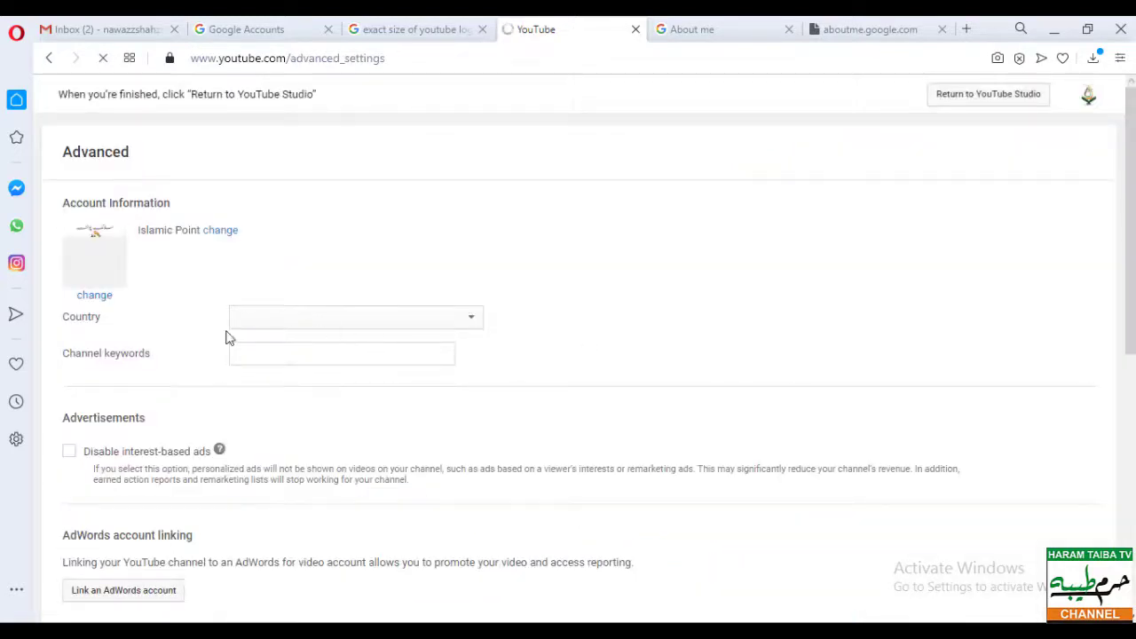
{"action": "left_click", "coordinate": [325, 325]}
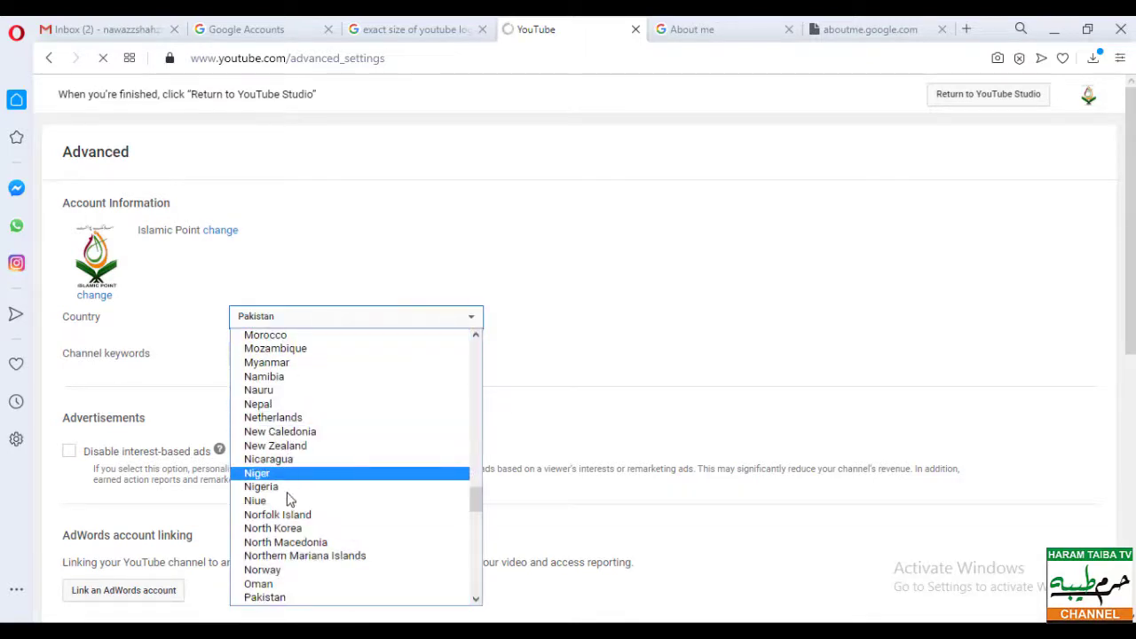
{"action": "scroll", "coordinate": [266, 599], "scroll_direction": "down", "scroll_amount": 1}
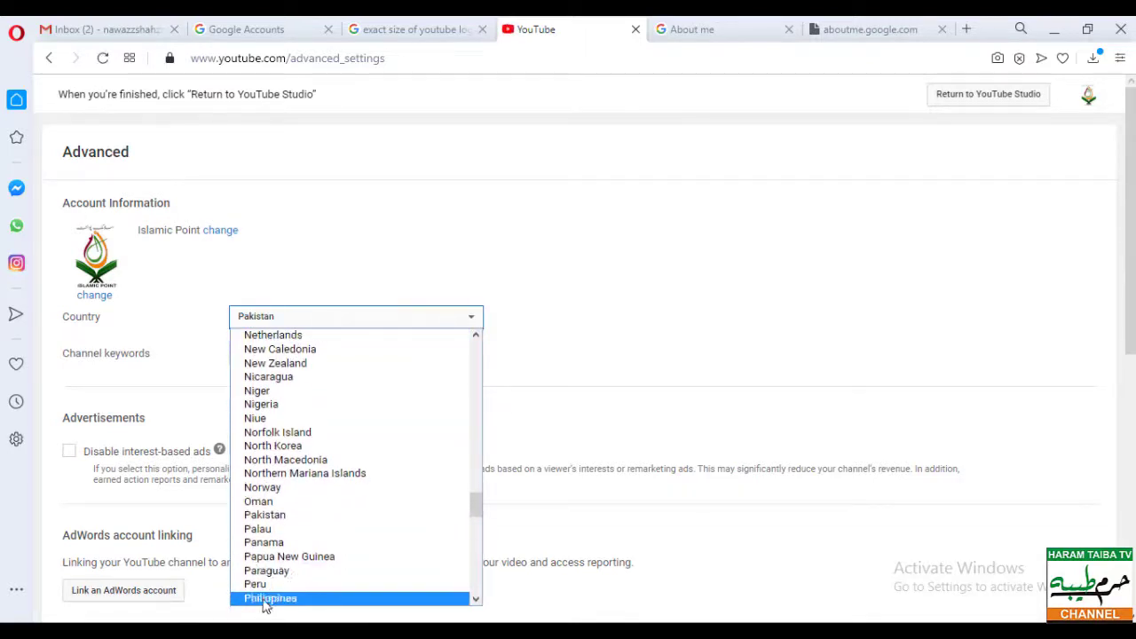
{"action": "left_click", "coordinate": [265, 515]}
- Enter channel keywords 'maimd, qirat,naat, lecutres' and save the advanced settings
{"action": "left_click", "coordinate": [254, 354]}
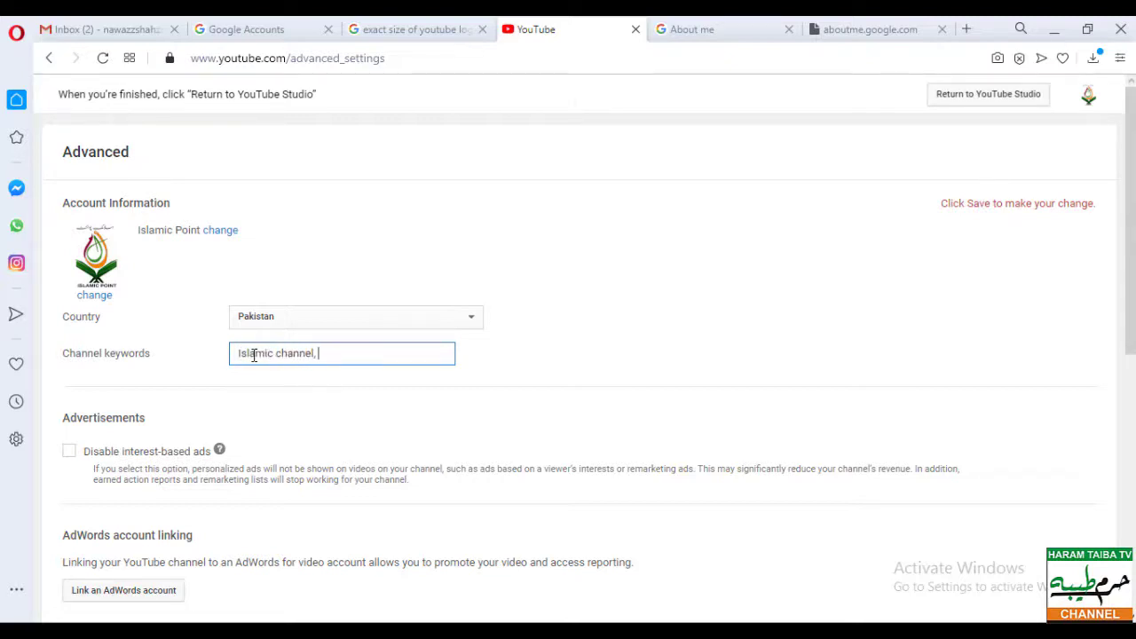
{"action": "type", "text": "maimd"}
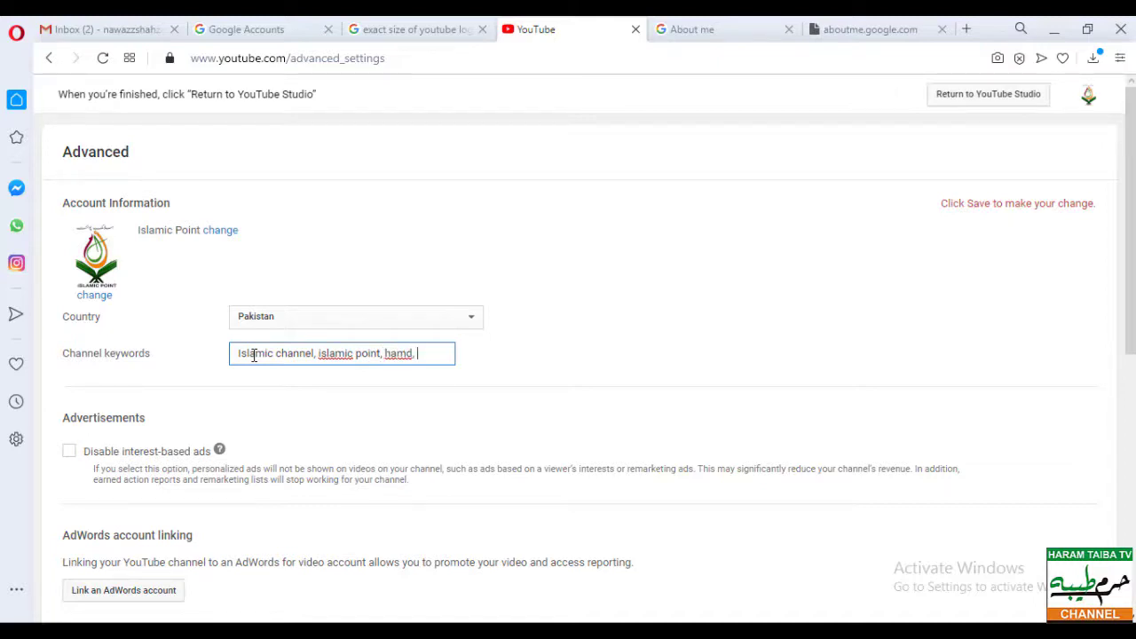
{"action": "type", "text": ", qirat,naat, le"}
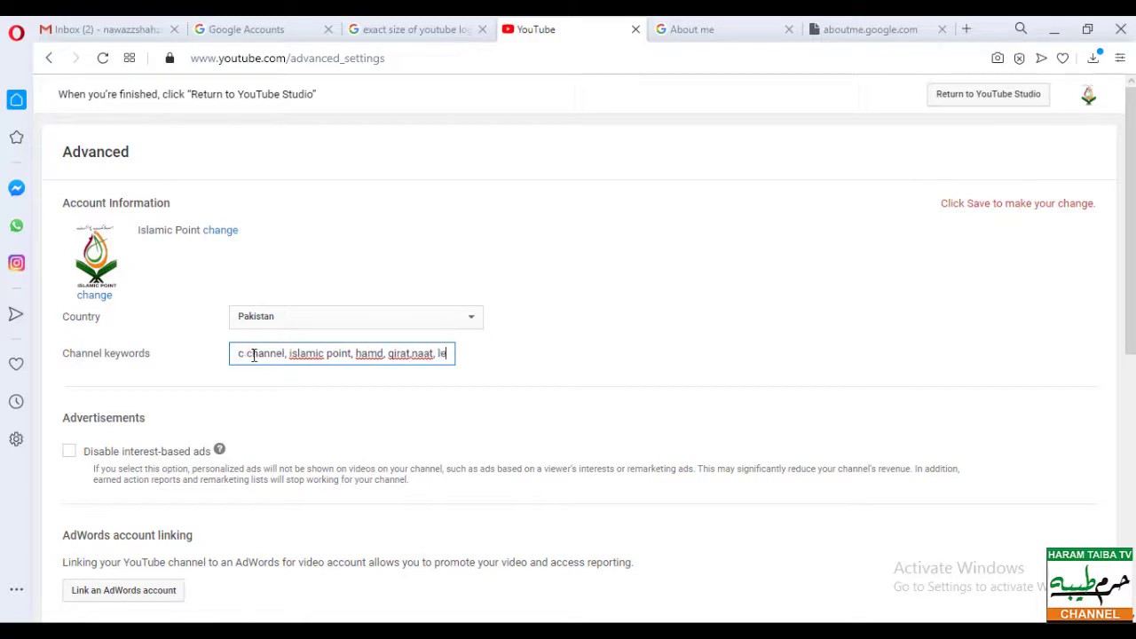
{"action": "type", "text": "cutres"}
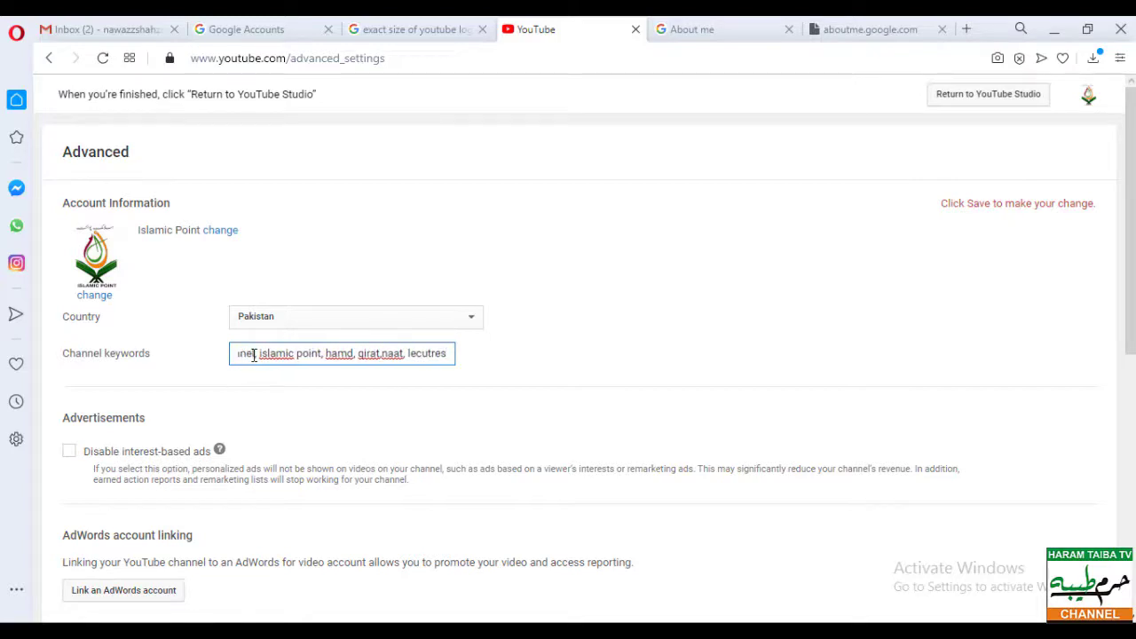
{"action": "scroll", "coordinate": [222, 372], "scroll_direction": "down", "scroll_amount": 1}
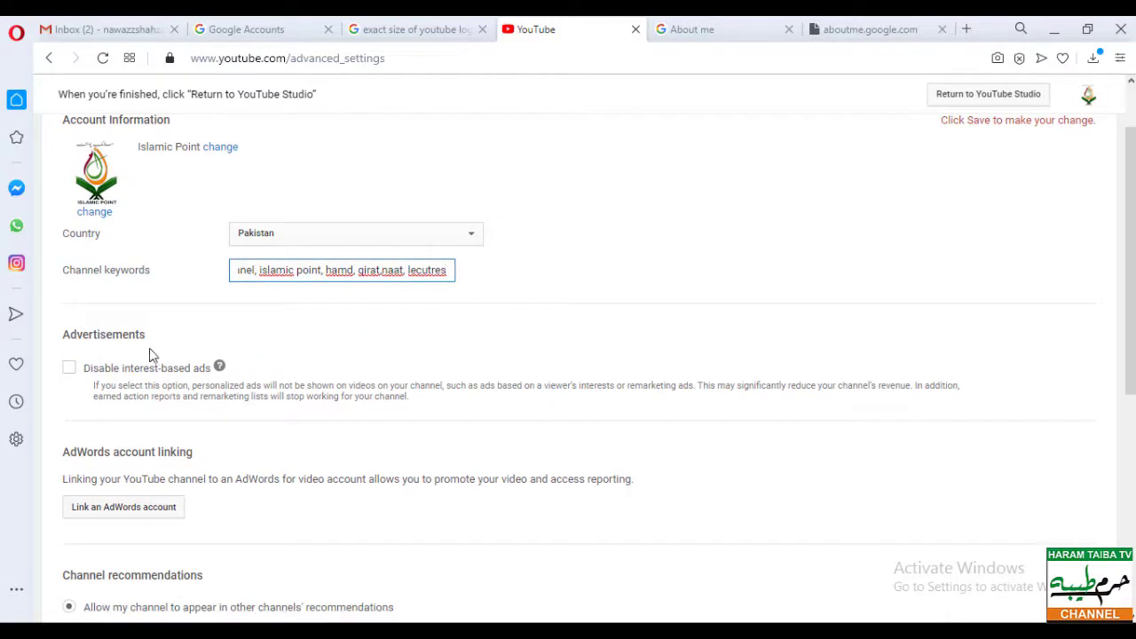
{"action": "scroll", "coordinate": [274, 377], "scroll_direction": "down", "scroll_amount": 1}
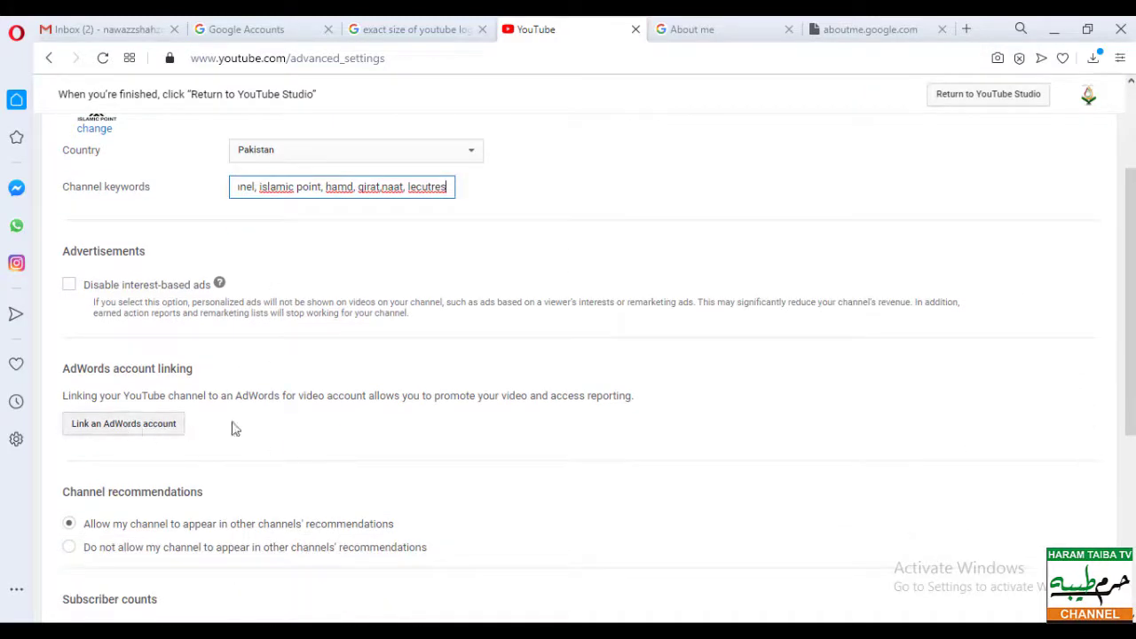
{"action": "scroll", "coordinate": [319, 395], "scroll_direction": "down", "scroll_amount": 1}
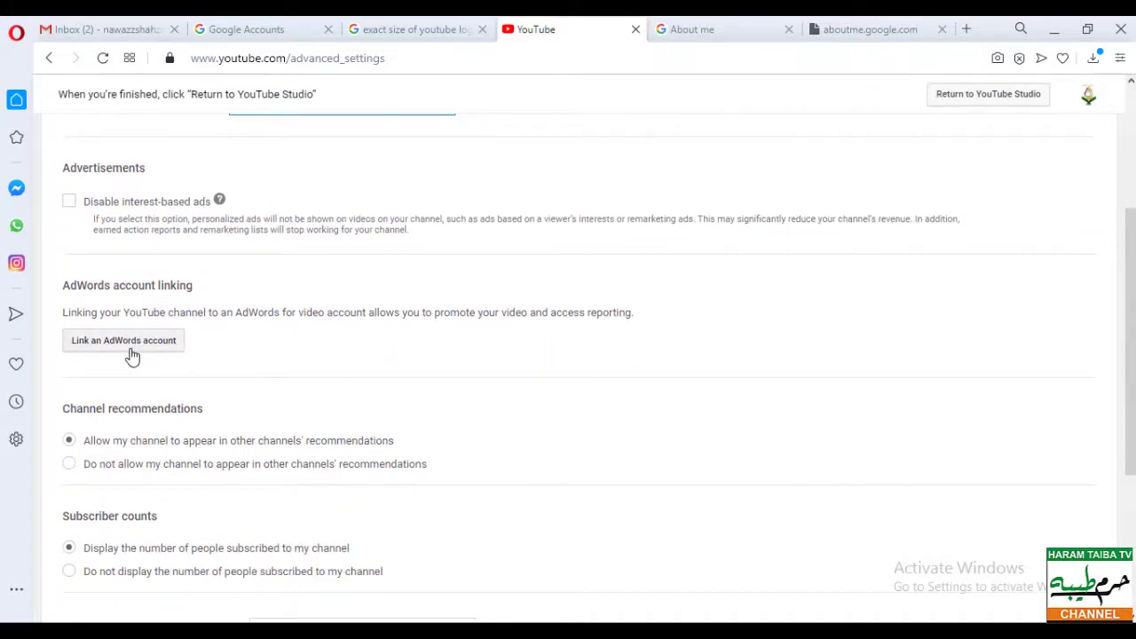
{"action": "scroll", "coordinate": [174, 344], "scroll_direction": "down", "scroll_amount": 2}
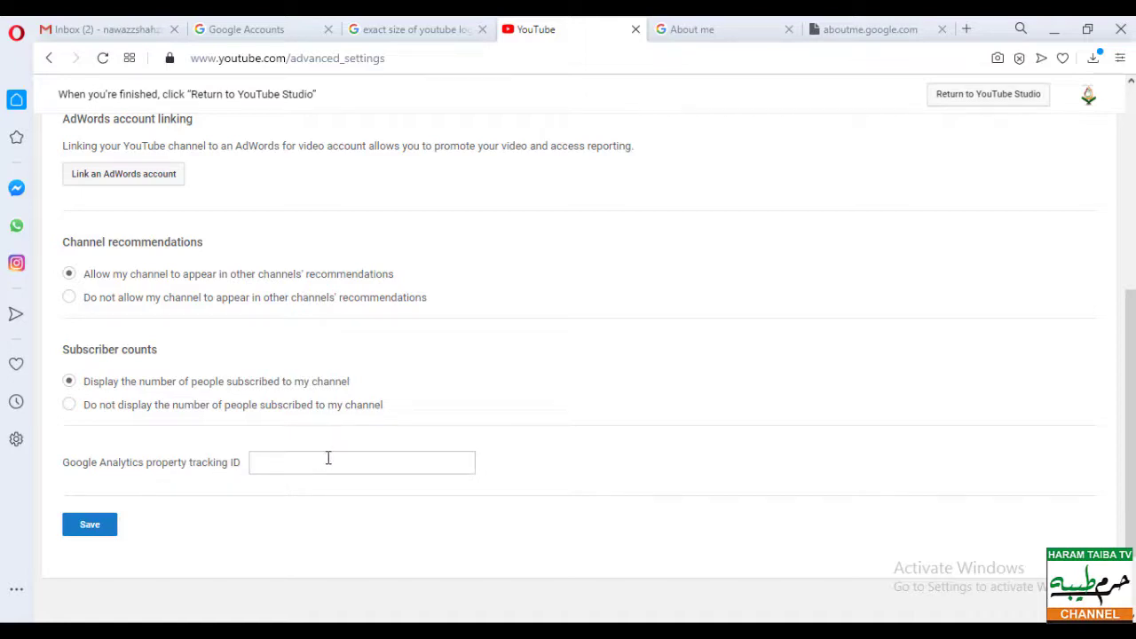
{"action": "left_click", "coordinate": [85, 528]}
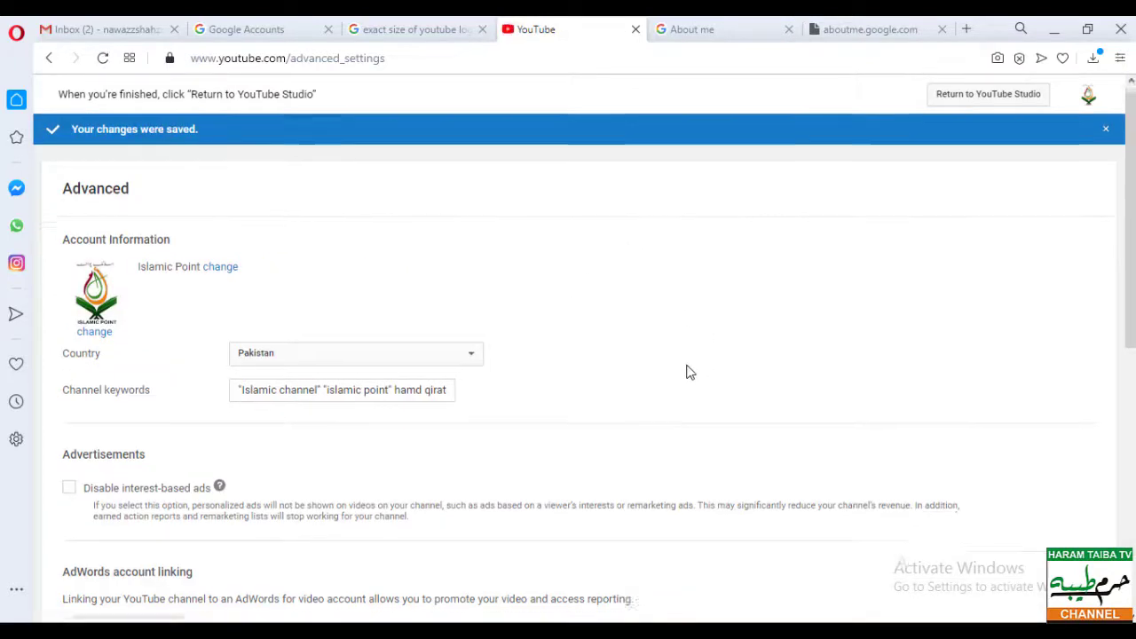
- Confirm the changes were saved and return to YouTube Studio
{"action": "scroll", "coordinate": [686, 373], "scroll_direction": "down", "scroll_amount": 2}
{"action": "scroll", "coordinate": [685, 373], "scroll_direction": "up", "scroll_amount": 2}
{"action": "scroll", "coordinate": [686, 373], "scroll_direction": "down", "scroll_amount": 3}
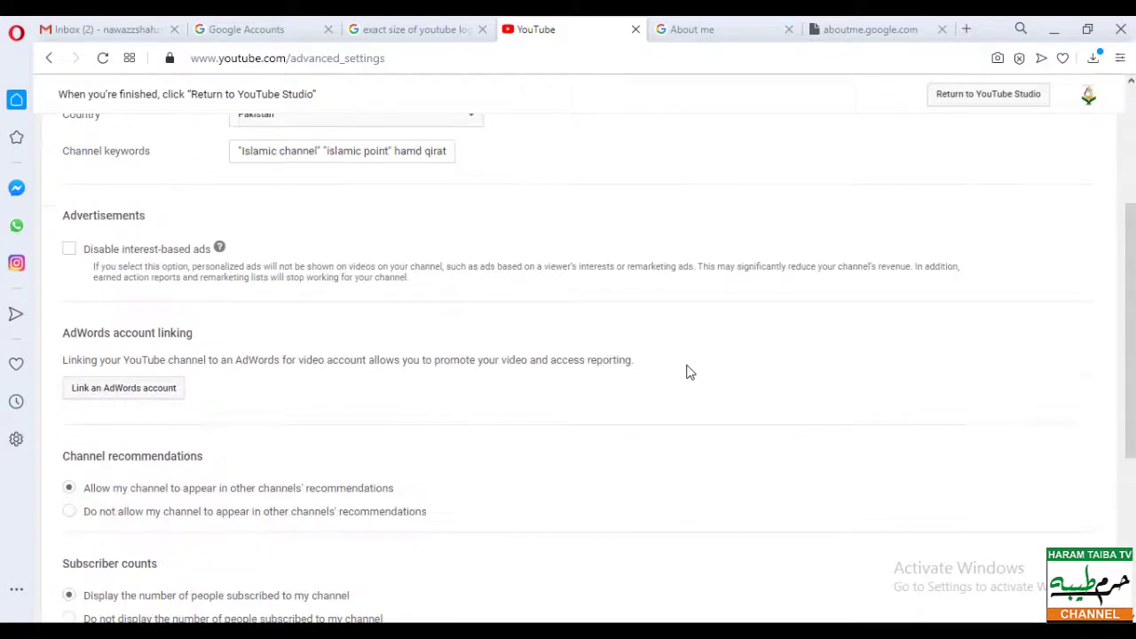
{"action": "scroll", "coordinate": [686, 372], "scroll_direction": "up", "scroll_amount": 3}
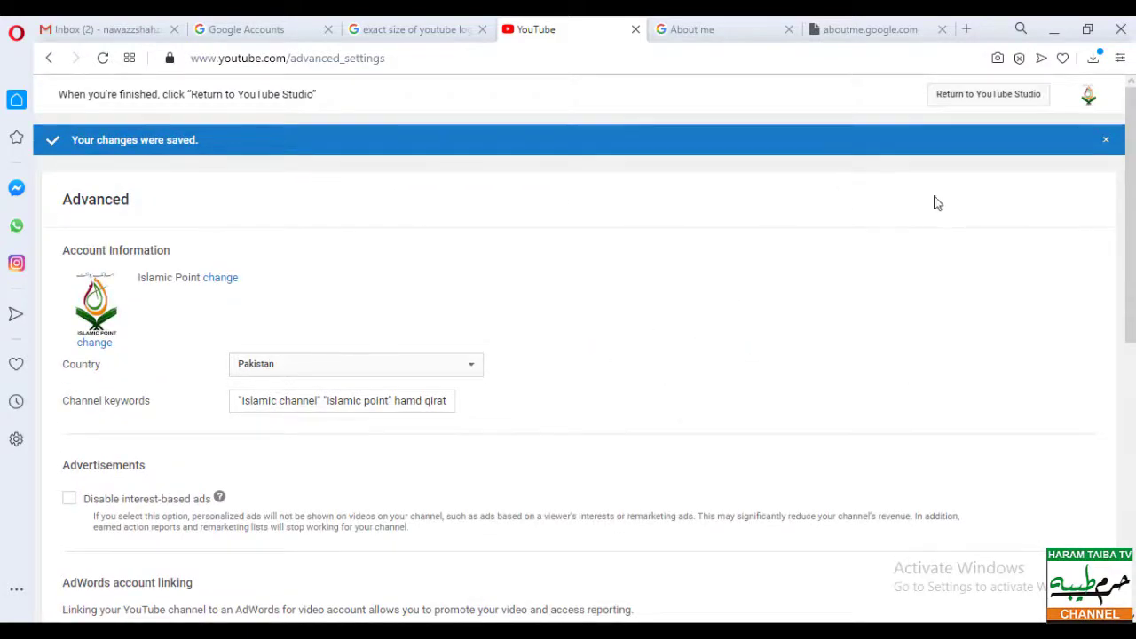
{"action": "left_click", "coordinate": [991, 105]}
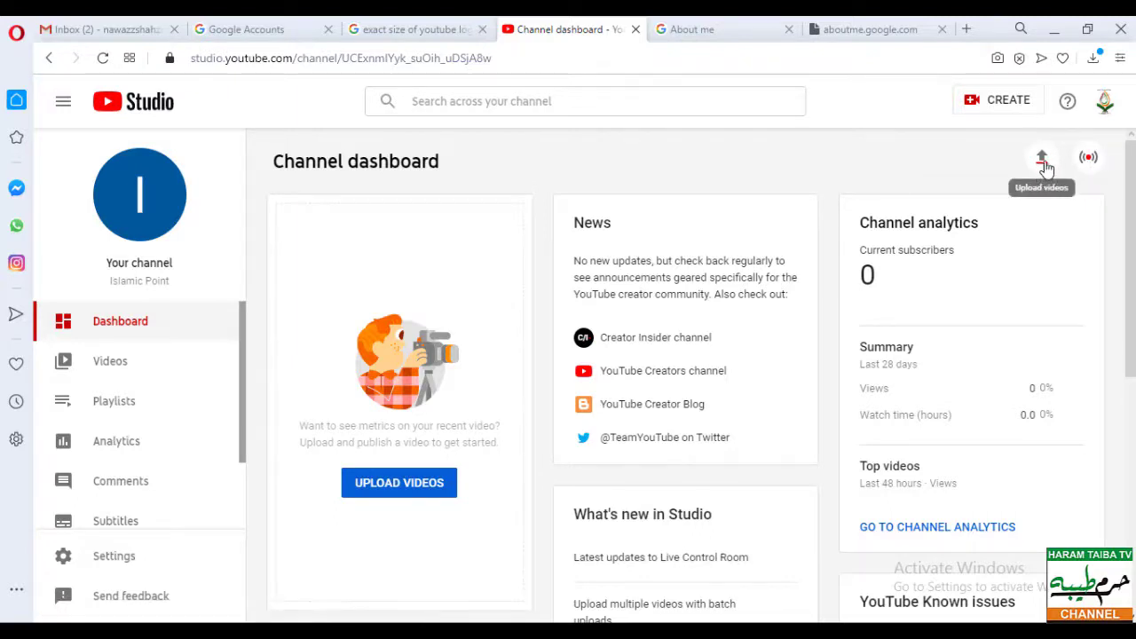
- Look over the channel's uploaded videos and its playlists page
{"action": "scroll", "coordinate": [640, 293], "scroll_direction": "down", "scroll_amount": 2}
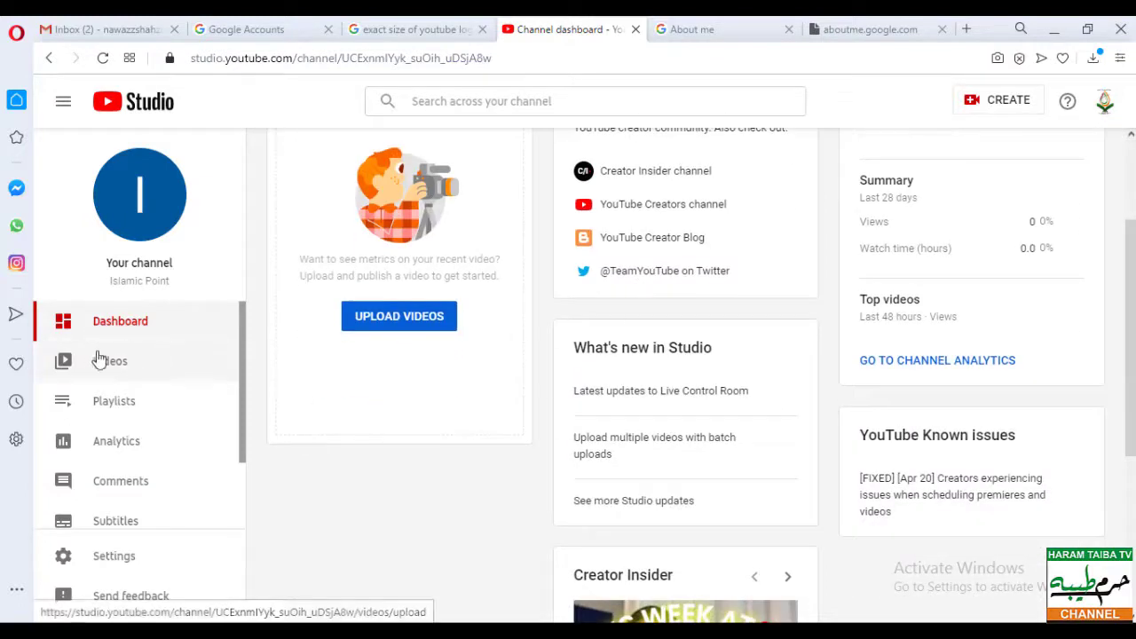
{"action": "left_click", "coordinate": [355, 325]}
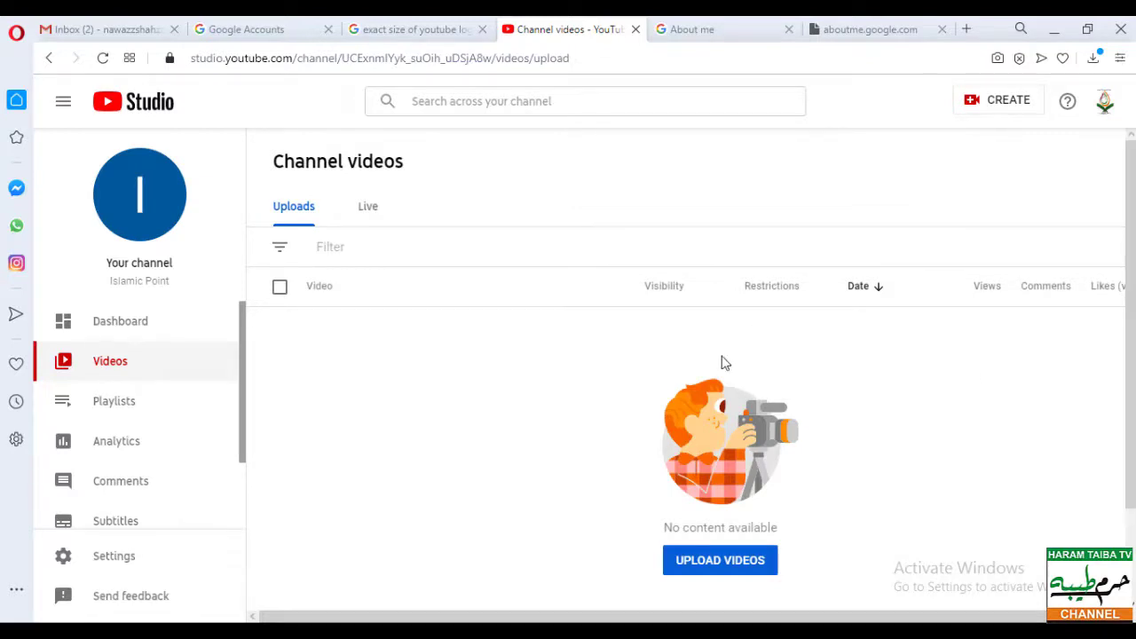
{"action": "left_click", "coordinate": [111, 406]}
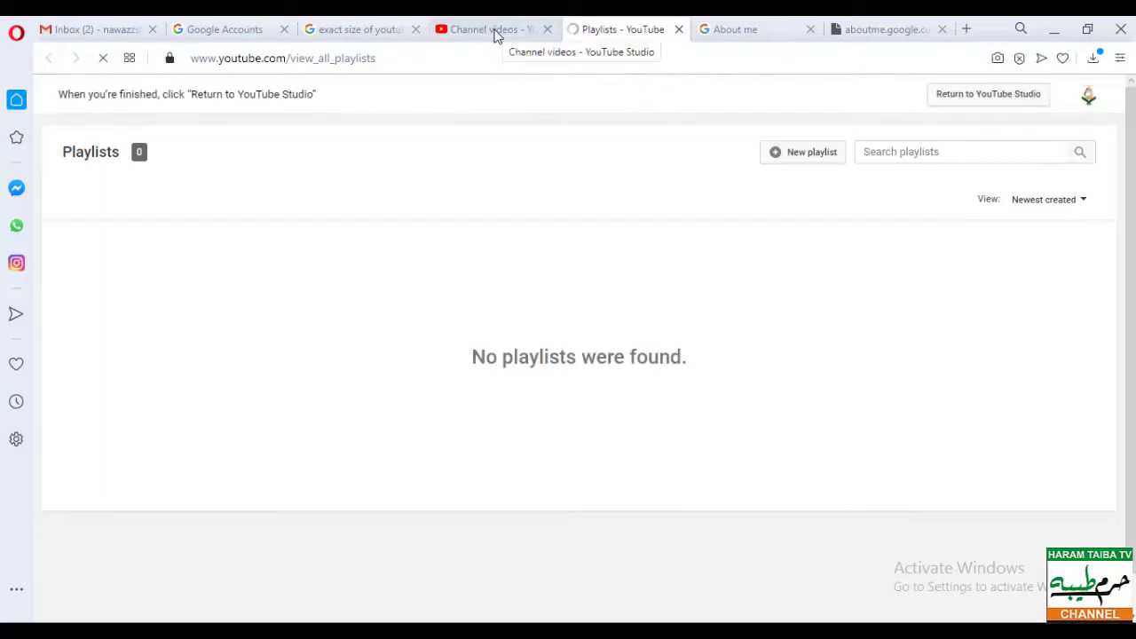
{"action": "left_click", "coordinate": [678, 29]}
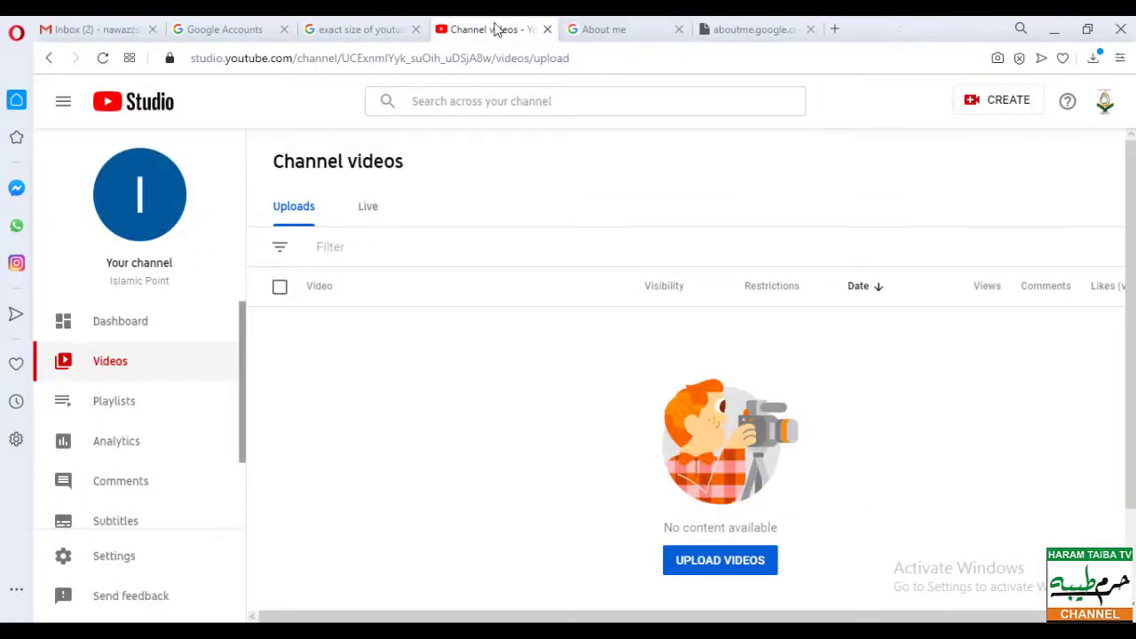
- Review the channel analytics, then open Studio Settings
{"action": "left_click", "coordinate": [126, 449]}
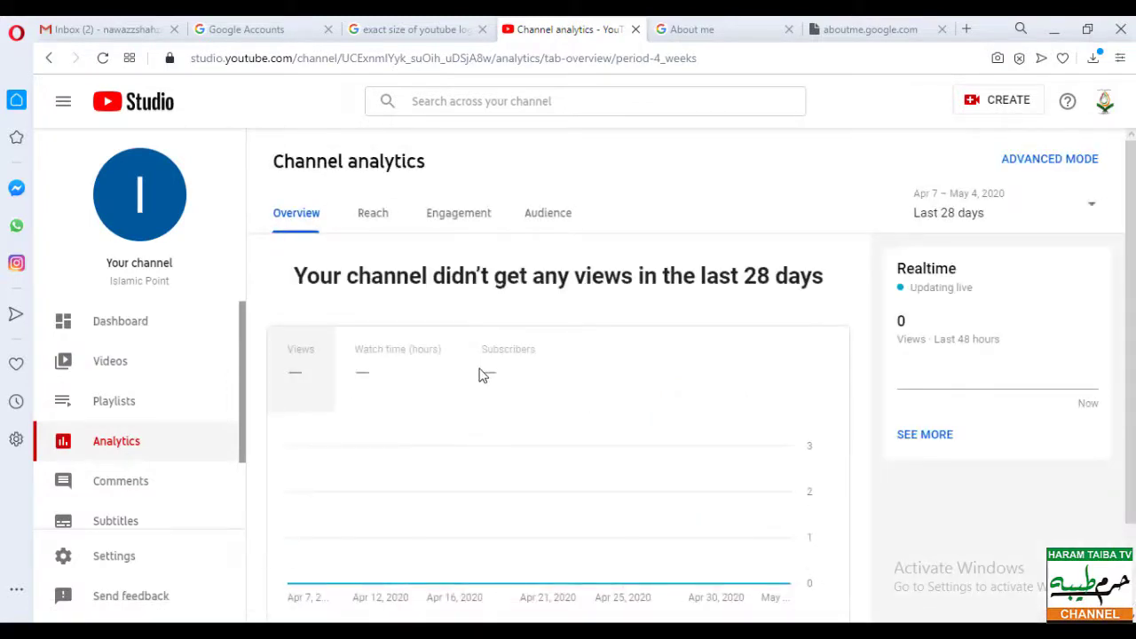
{"action": "scroll", "coordinate": [482, 375], "scroll_direction": "down", "scroll_amount": 1}
{"action": "scroll", "coordinate": [479, 375], "scroll_direction": "down", "scroll_amount": 1}
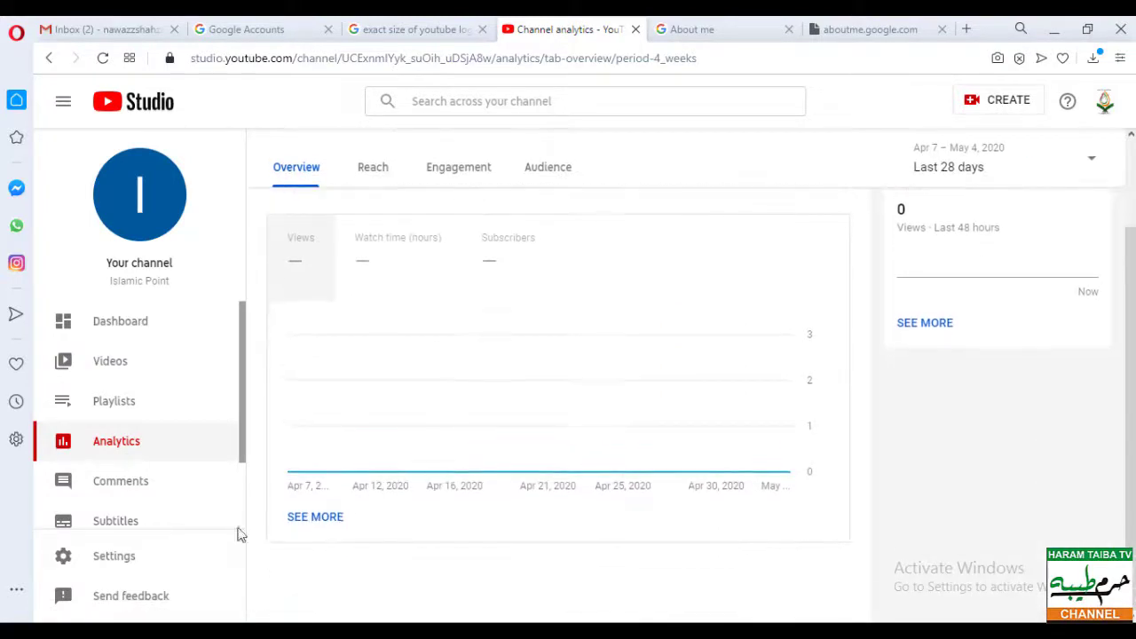
{"action": "left_click", "coordinate": [118, 559]}
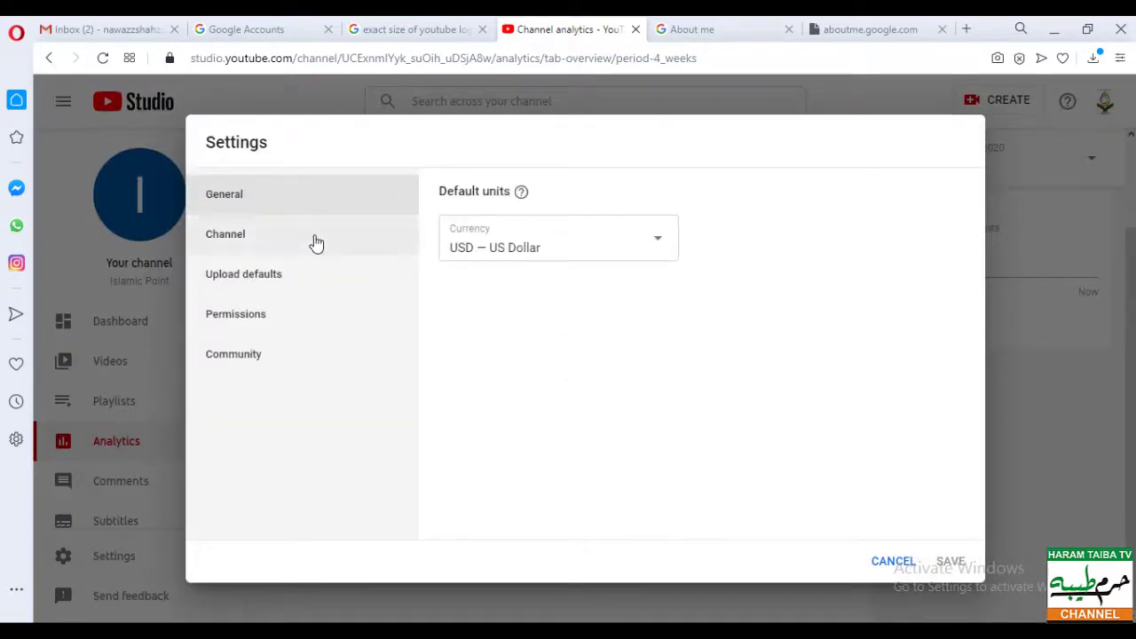
- Keep USD — US Dollar as default currency and view the Channel basic info, keywords and country
{"action": "left_click", "coordinate": [502, 252]}
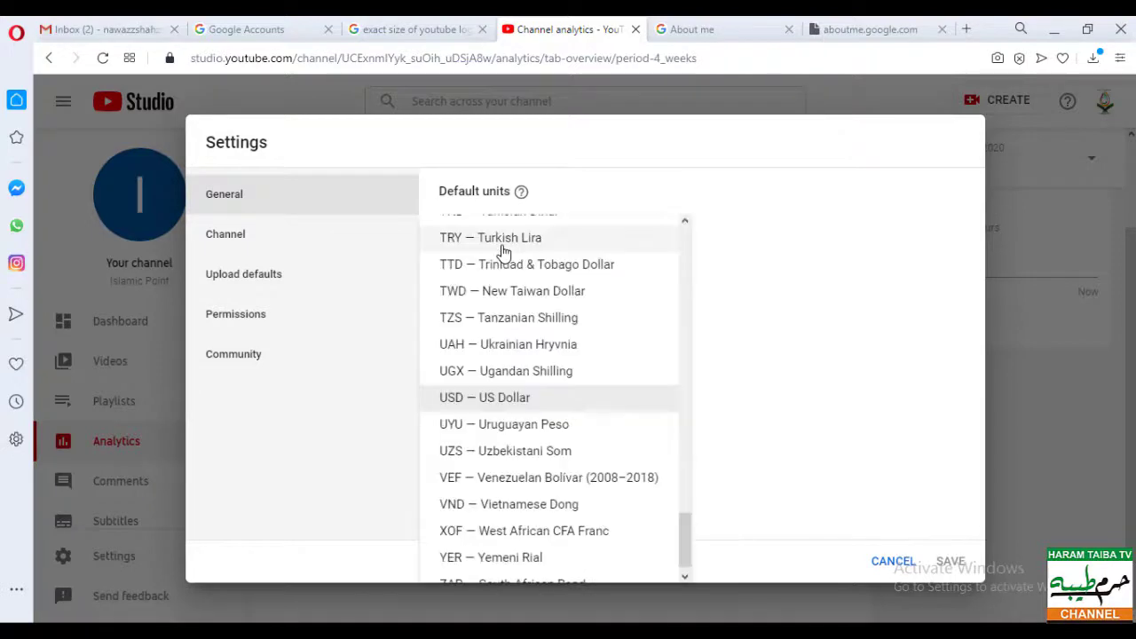
{"action": "left_click", "coordinate": [494, 399]}
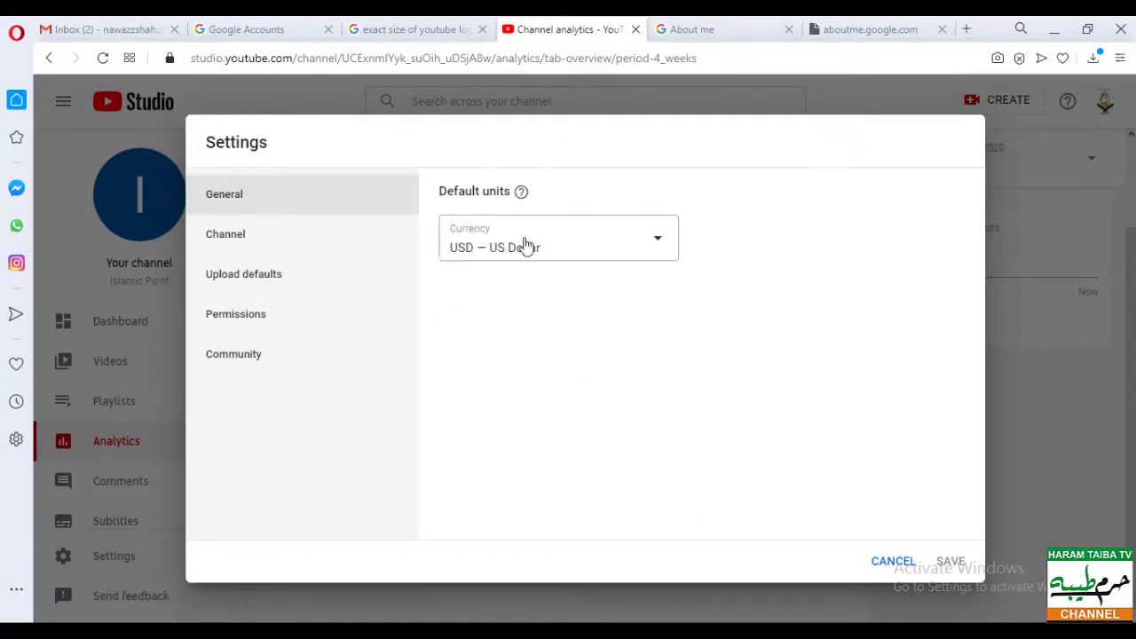
{"action": "left_click", "coordinate": [272, 246]}
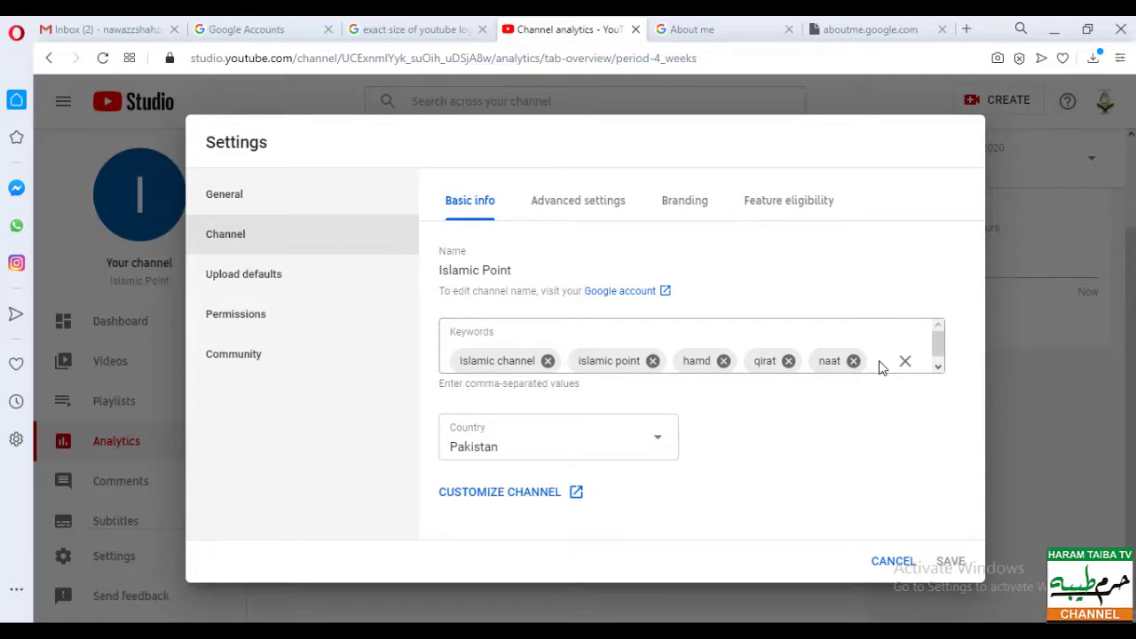
{"action": "left_click", "coordinate": [536, 494]}
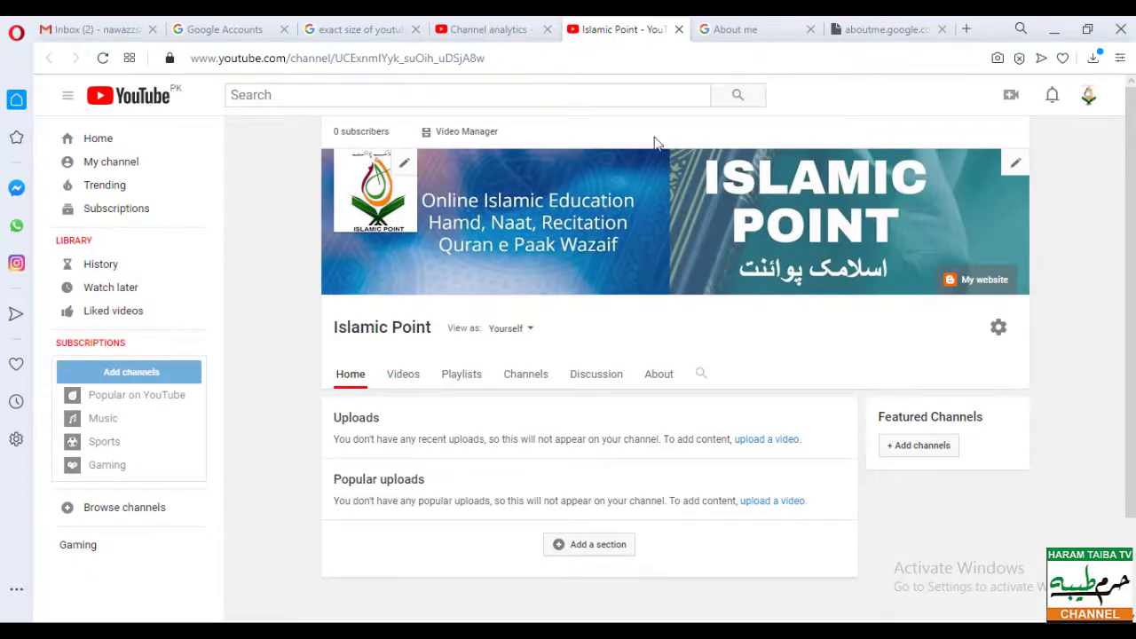
{"action": "left_click", "coordinate": [678, 30]}
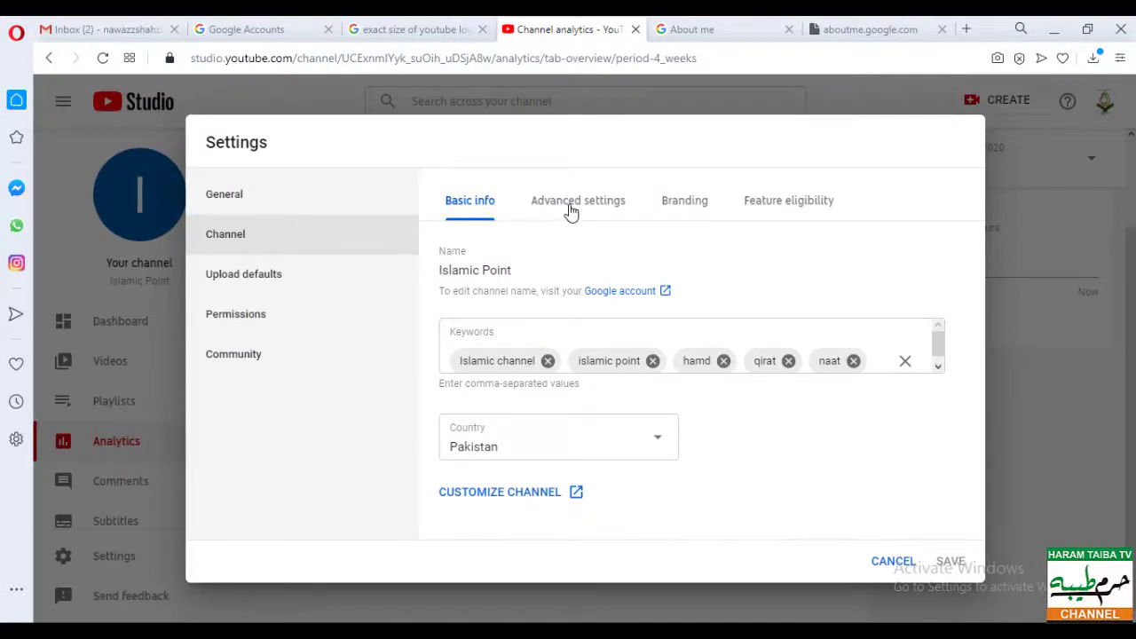
- Review the Advanced settings tab and the full advanced channel settings page
{"action": "left_click", "coordinate": [571, 210]}
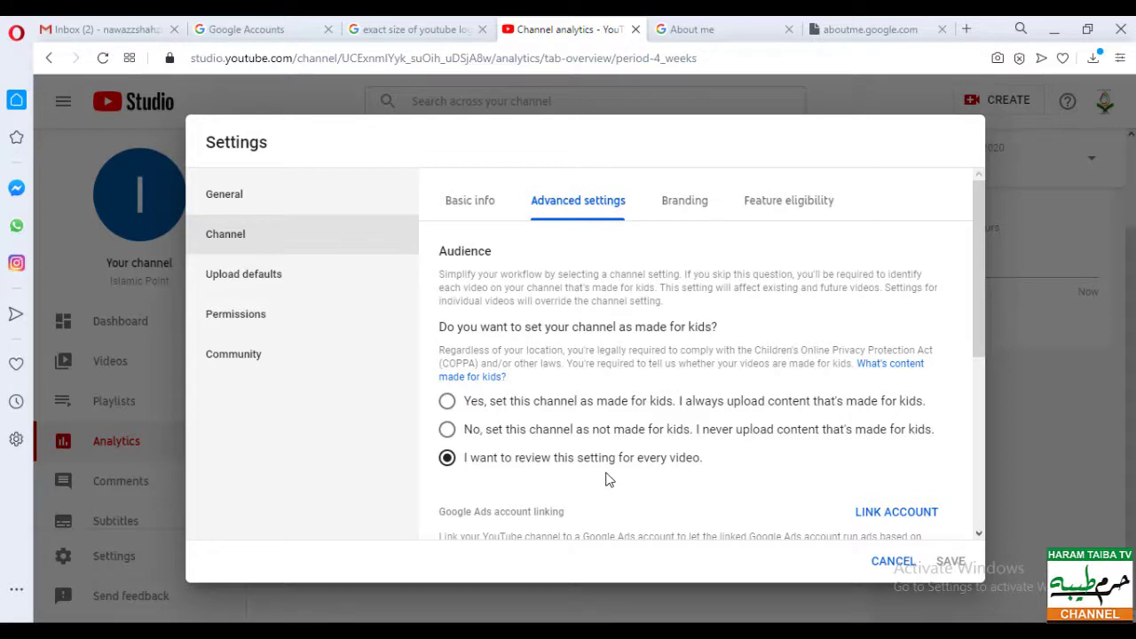
{"action": "scroll", "coordinate": [608, 479], "scroll_direction": "down", "scroll_amount": 2}
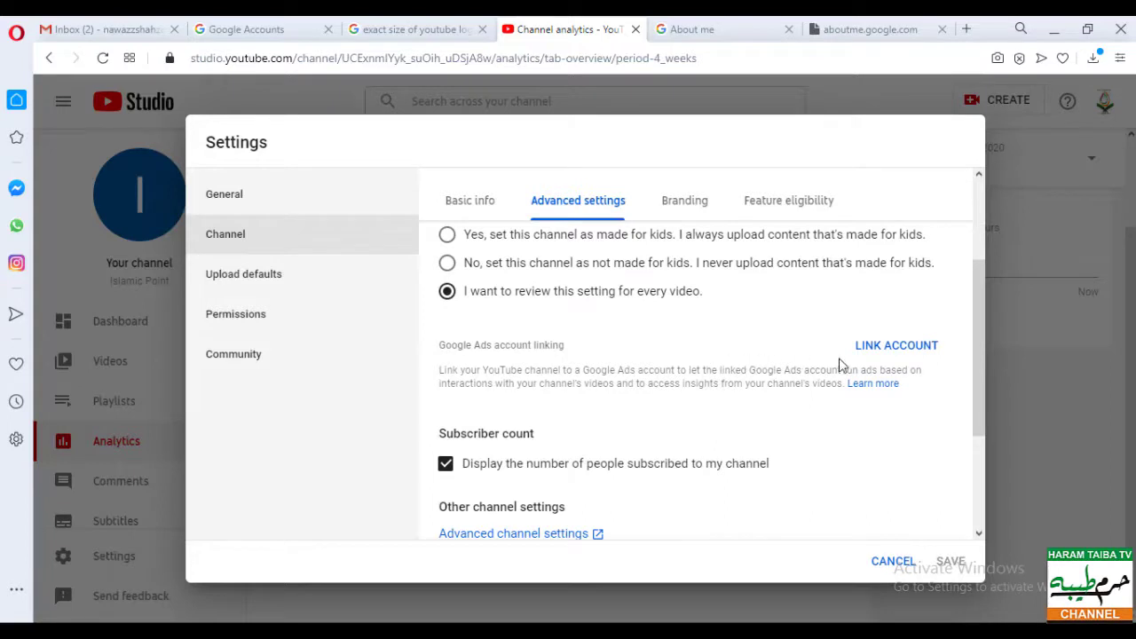
{"action": "scroll", "coordinate": [679, 411], "scroll_direction": "down", "scroll_amount": 2}
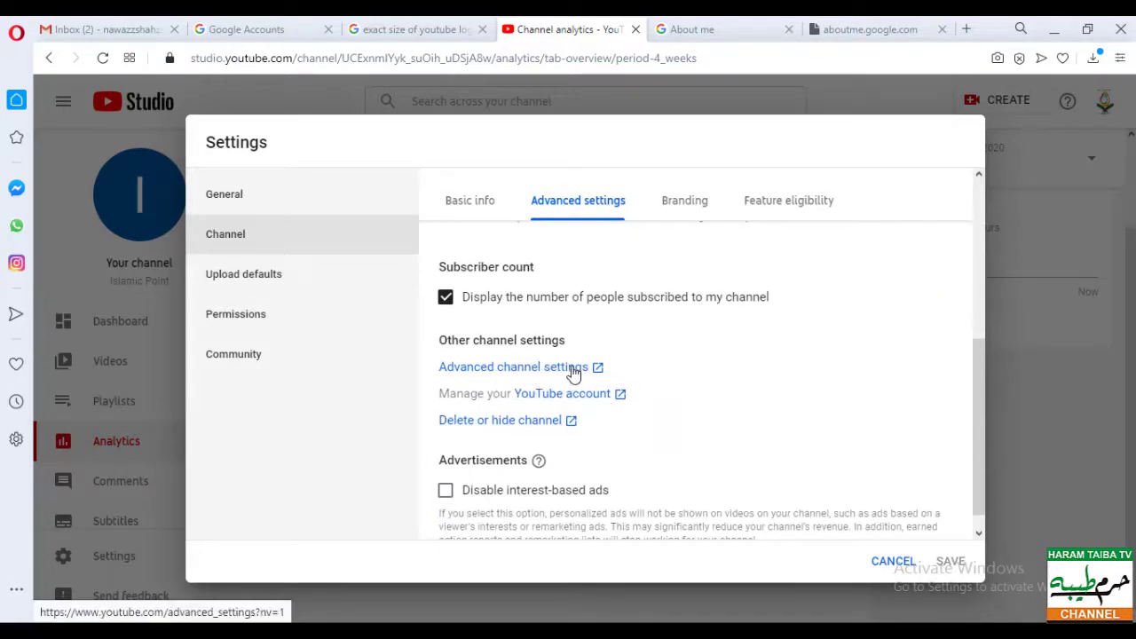
{"action": "left_click", "coordinate": [513, 369]}
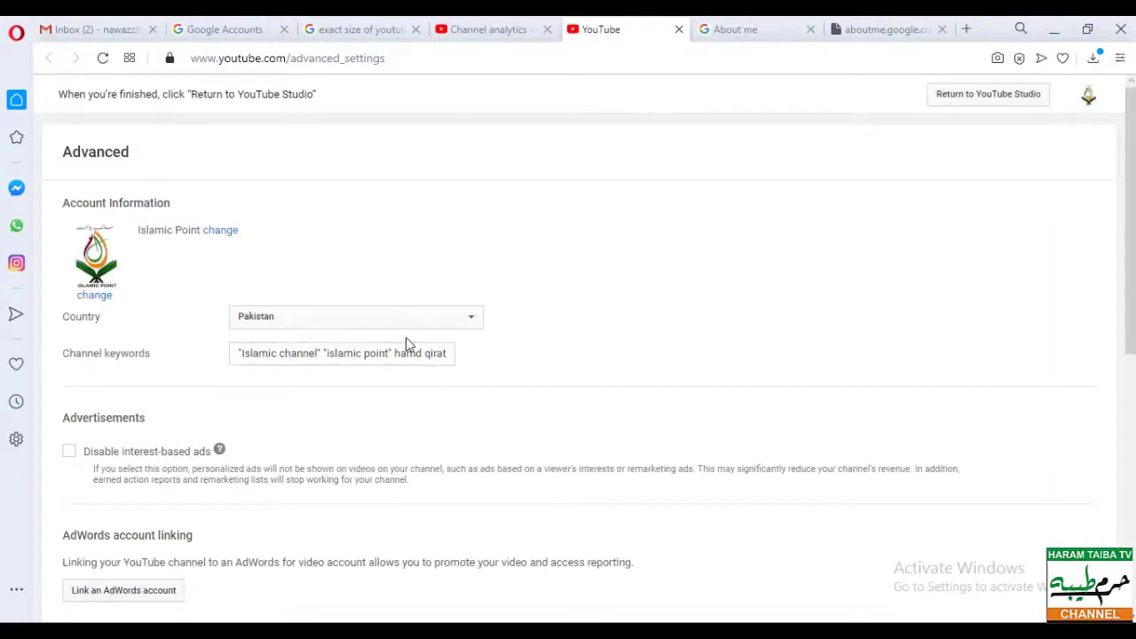
{"action": "scroll", "coordinate": [515, 398], "scroll_direction": "down", "scroll_amount": 2}
{"action": "scroll", "coordinate": [559, 319], "scroll_direction": "up", "scroll_amount": 2}
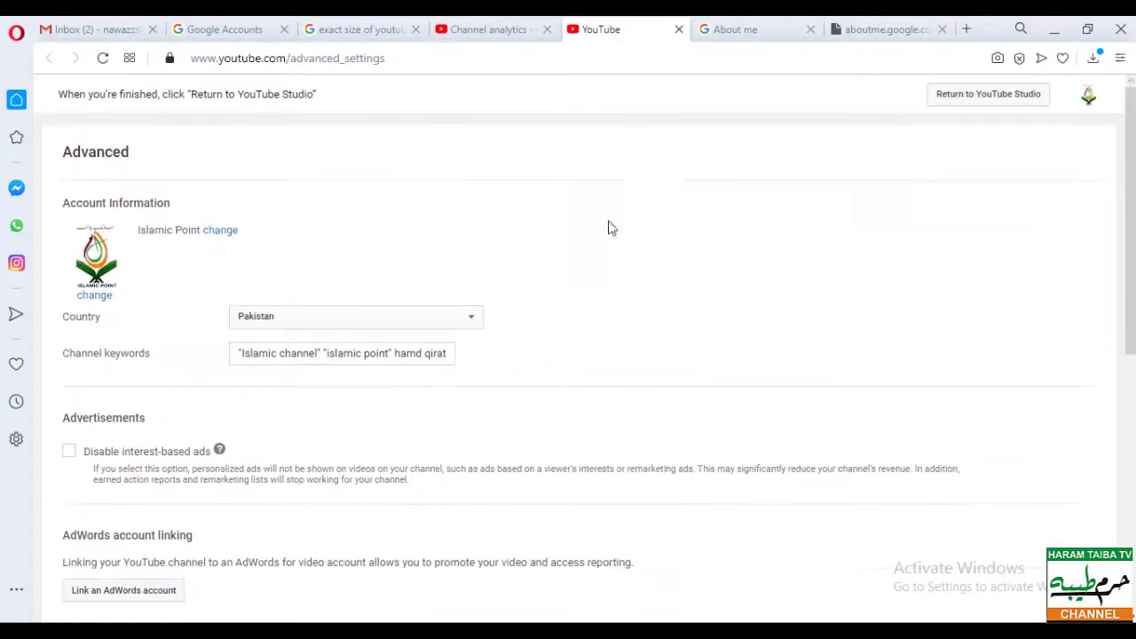
{"action": "left_click", "coordinate": [678, 33]}
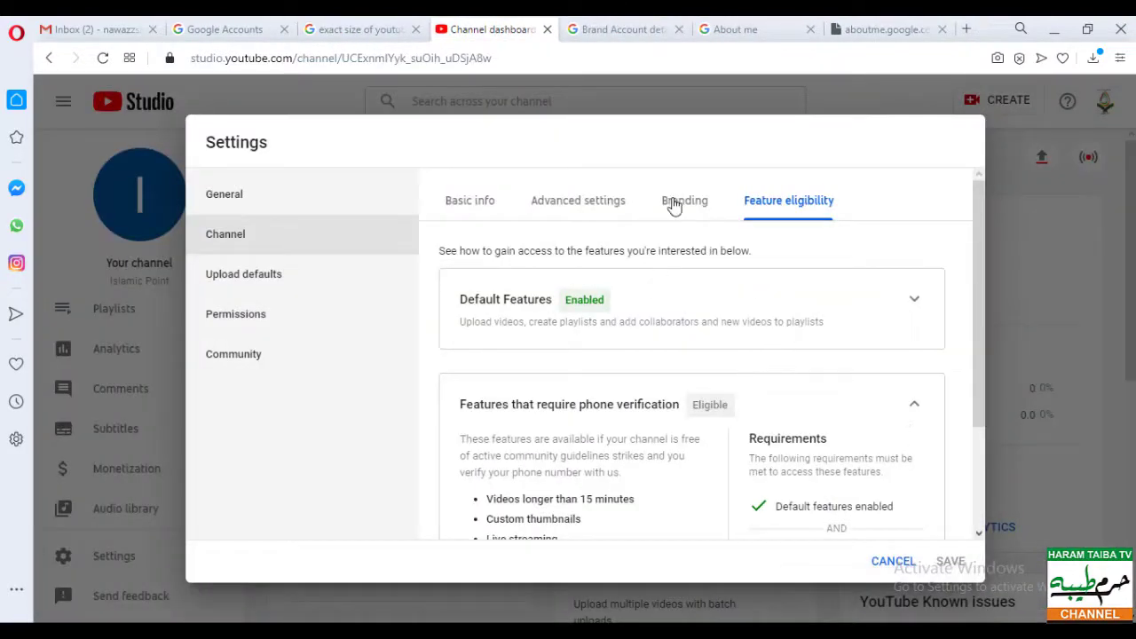
- Upload the 'IOGO - Shortcut' logo from the Desktop as the branding video watermark
{"action": "left_click", "coordinate": [685, 201]}
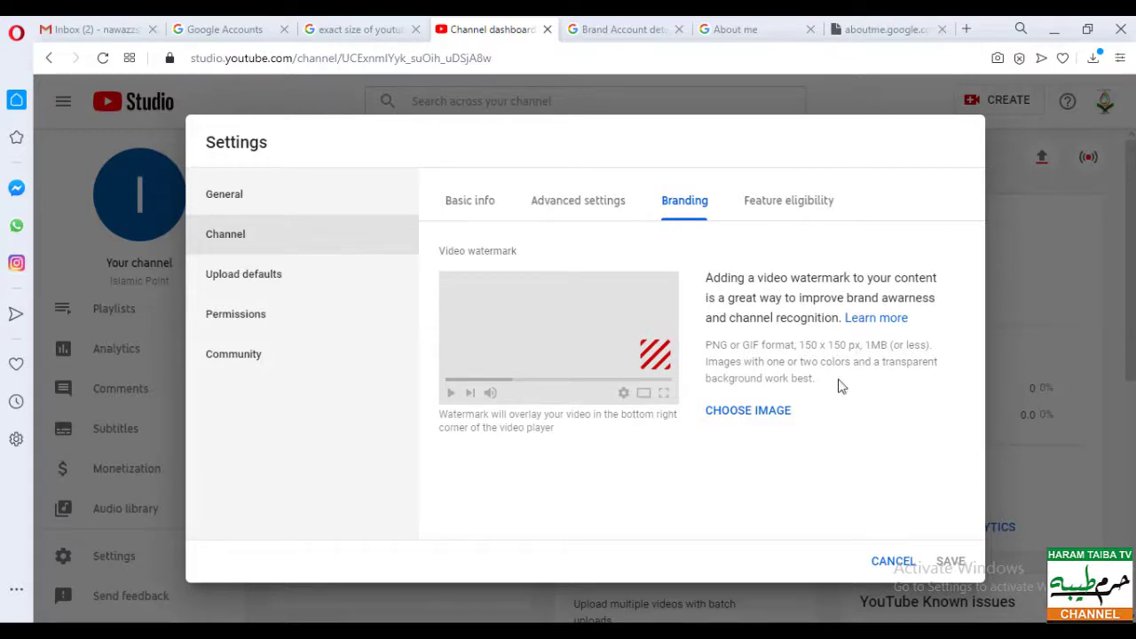
{"action": "left_click", "coordinate": [781, 413]}
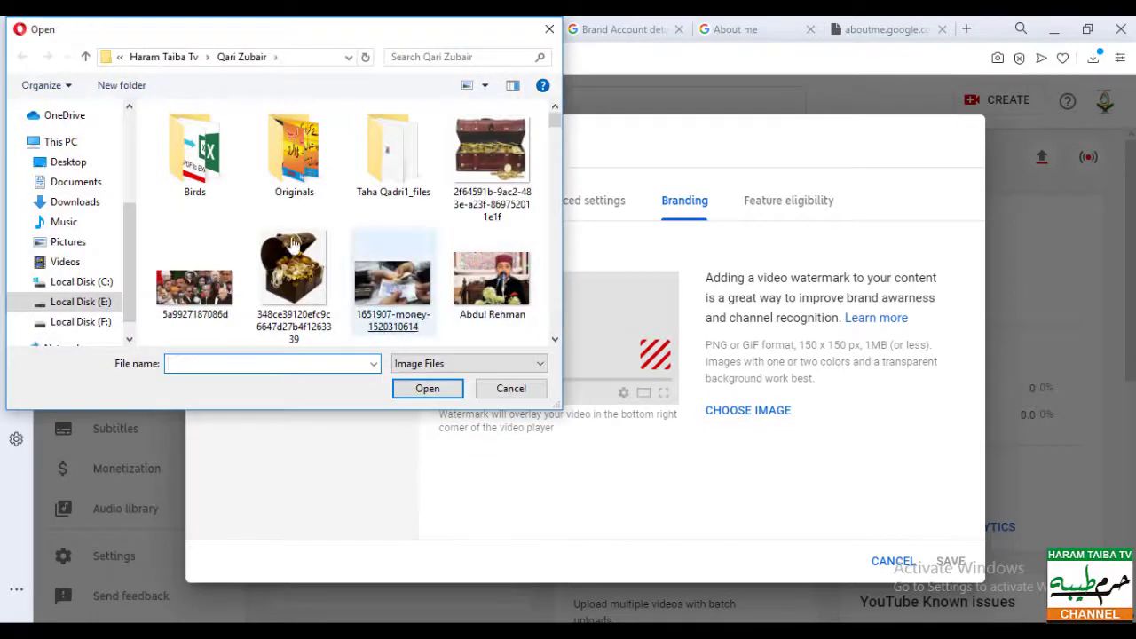
{"action": "left_click", "coordinate": [55, 161]}
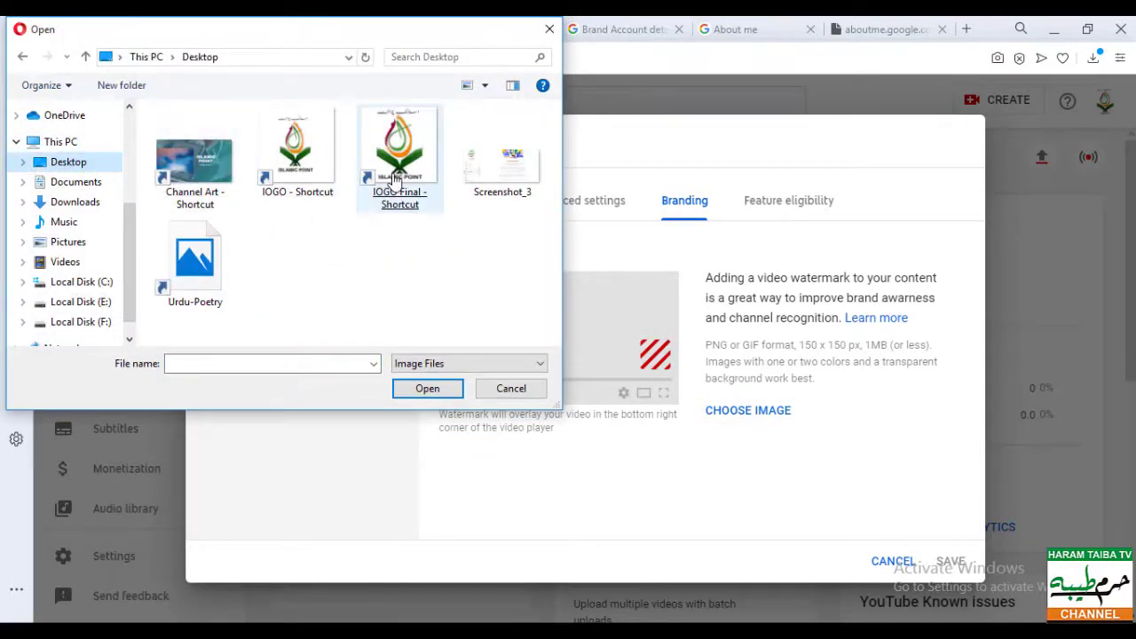
{"action": "left_click", "coordinate": [383, 197]}
{"action": "left_click", "coordinate": [299, 174]}
{"action": "double_click", "coordinate": [299, 175]}
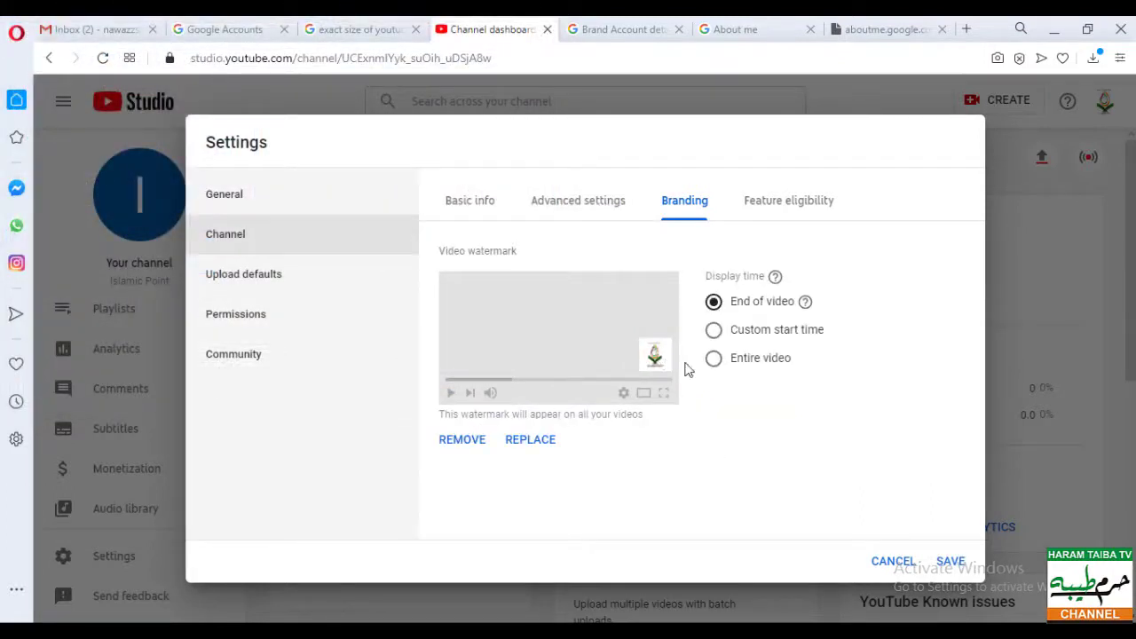
- Set the watermark display time to Entire video
{"action": "left_click", "coordinate": [751, 369]}
- Review the phone-verification features under Feature eligibility and save the watermark settings
{"action": "left_click", "coordinate": [801, 215]}
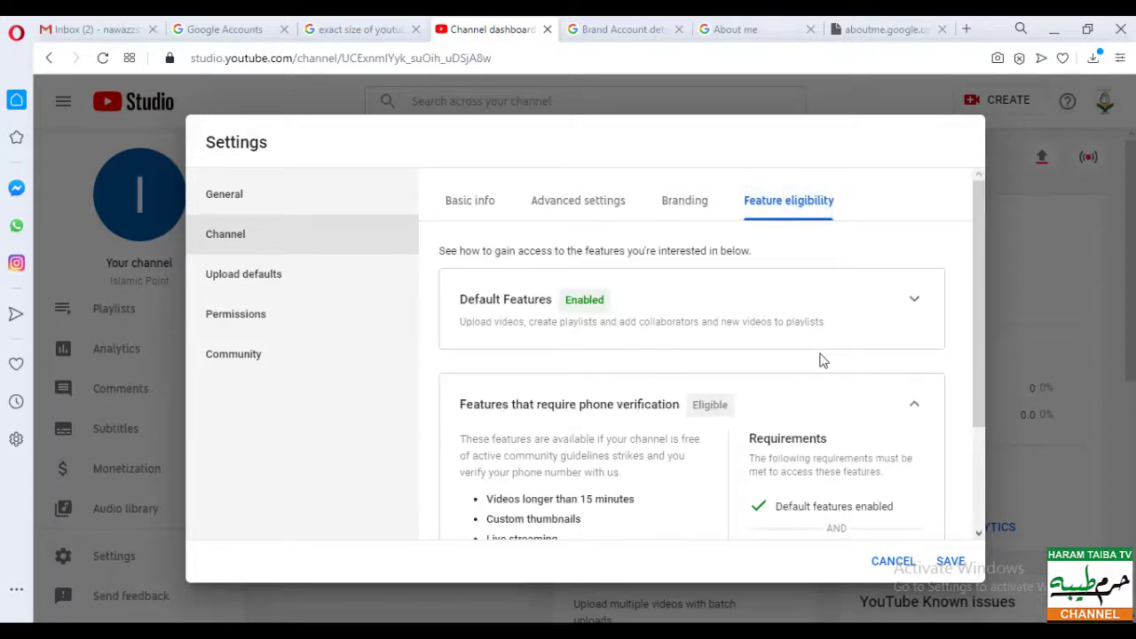
{"action": "scroll", "coordinate": [821, 359], "scroll_direction": "down", "scroll_amount": 2}
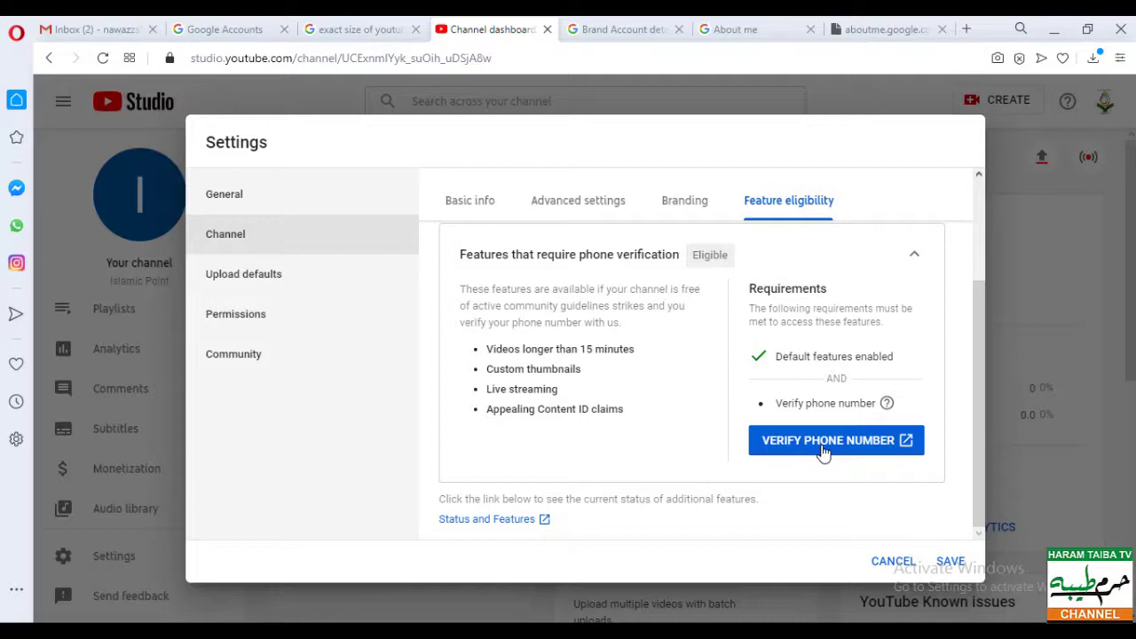
{"action": "left_click", "coordinate": [949, 561]}
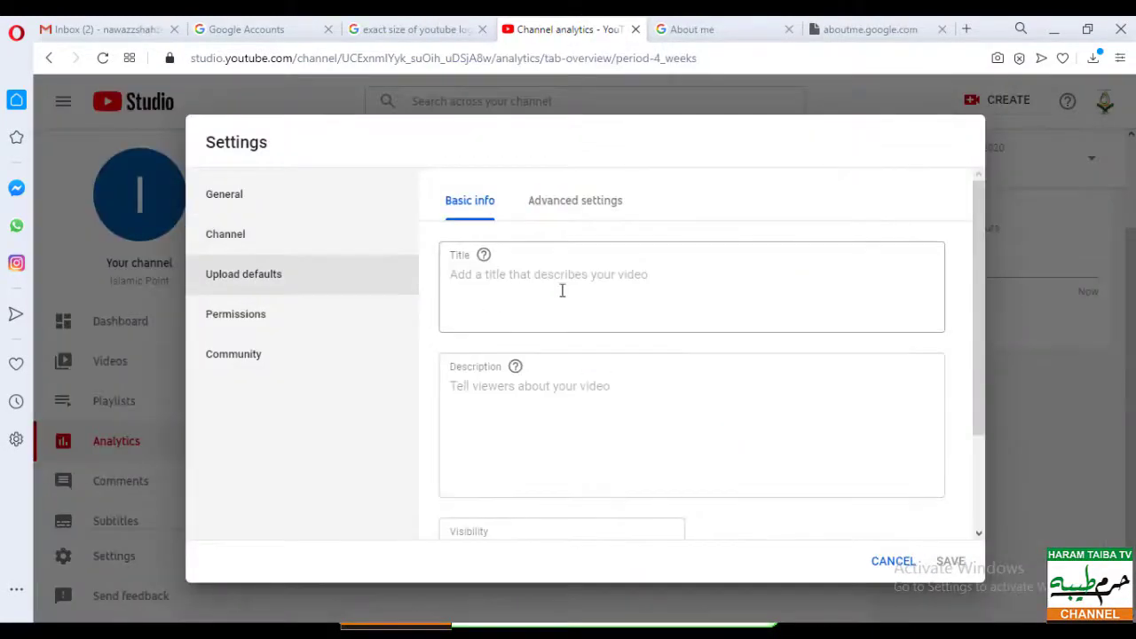
- Enter the default upload title 'How to' and description '#islamic videos#lectures'
{"action": "left_click", "coordinate": [527, 282]}
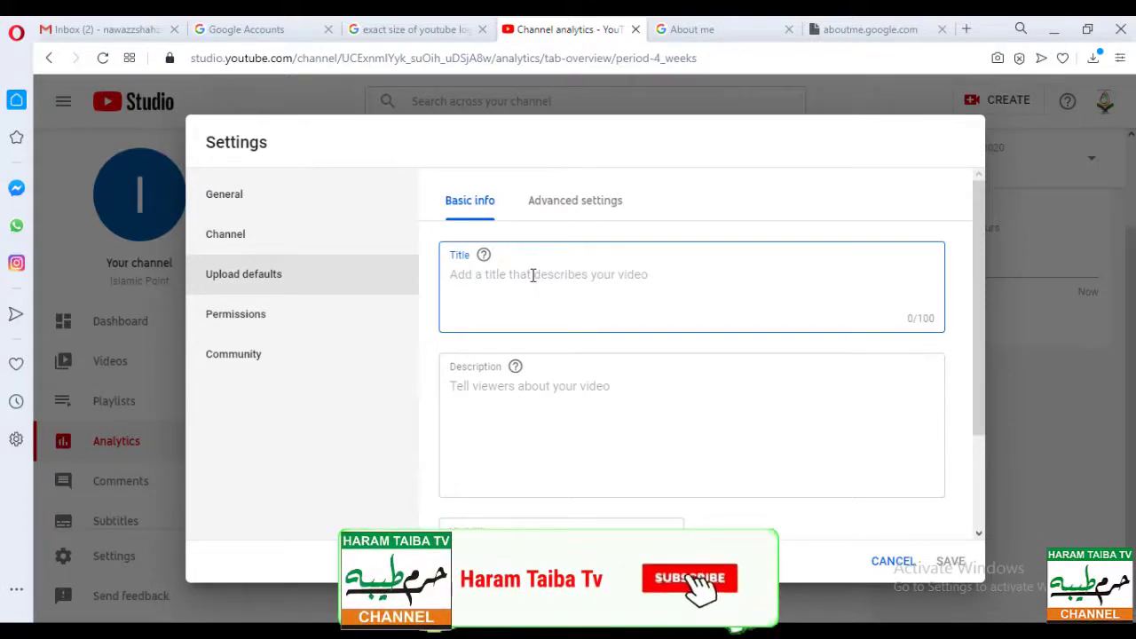
{"action": "type", "text": "How "}
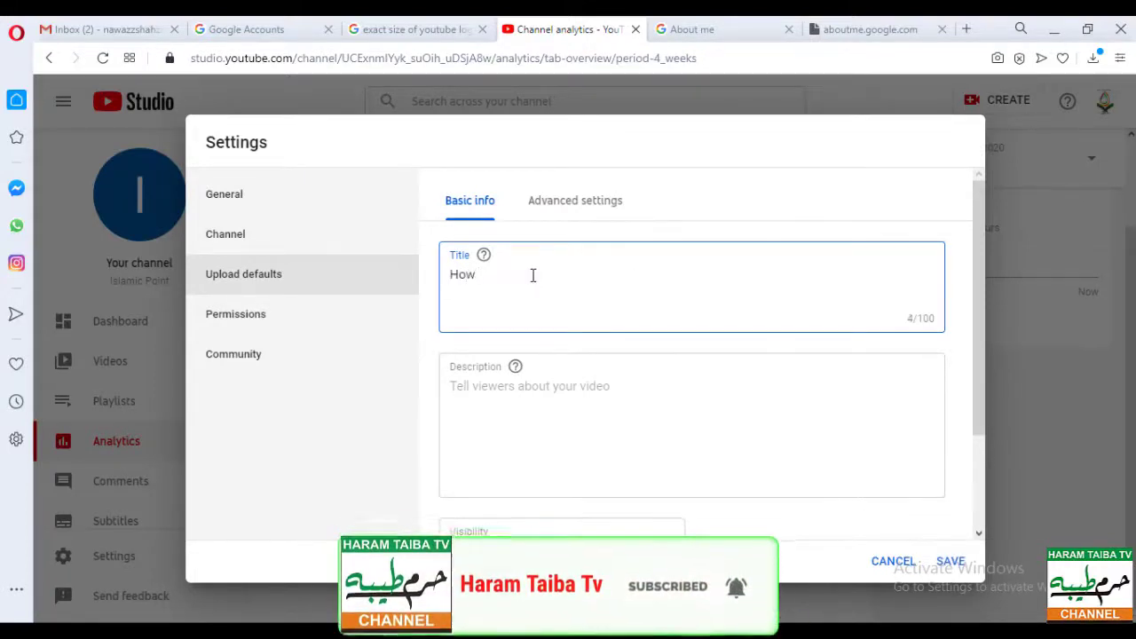
{"action": "type", "text": "to"}
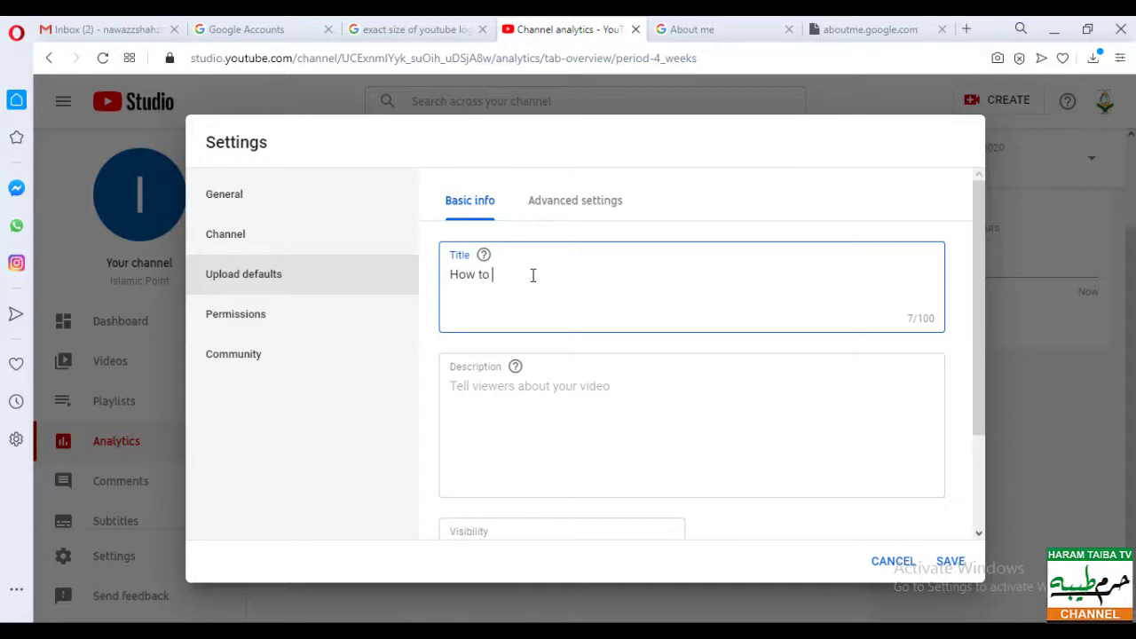
{"action": "left_click", "coordinate": [531, 393]}
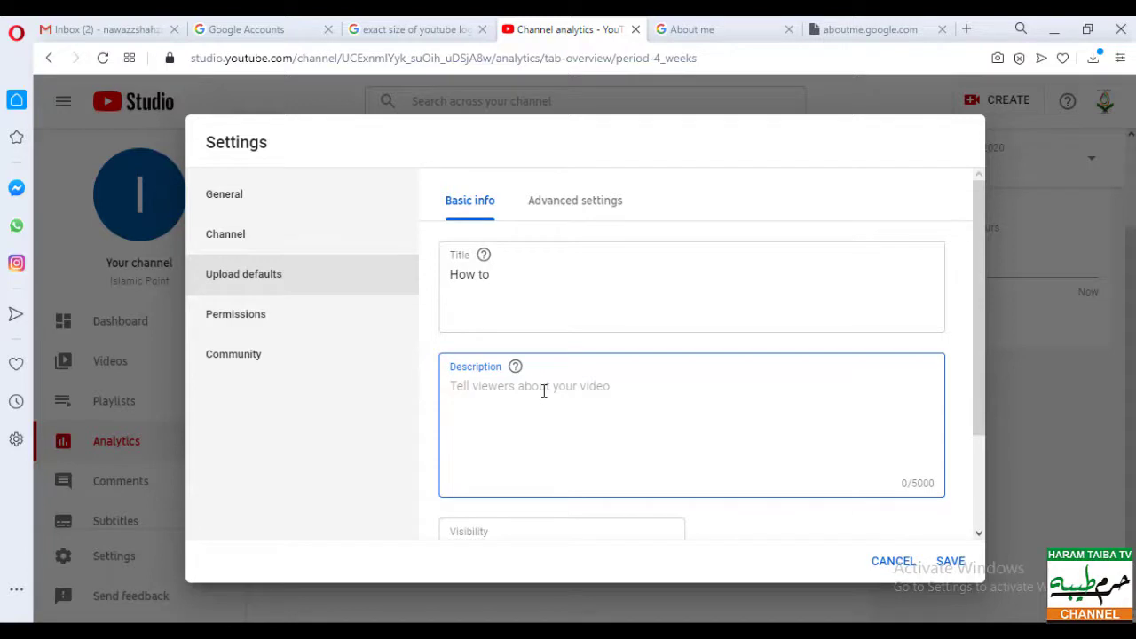
{"action": "type", "text": "#islm"}
{"action": "key", "text": "BackSpace"}
{"action": "type", "text": "amic vid"}
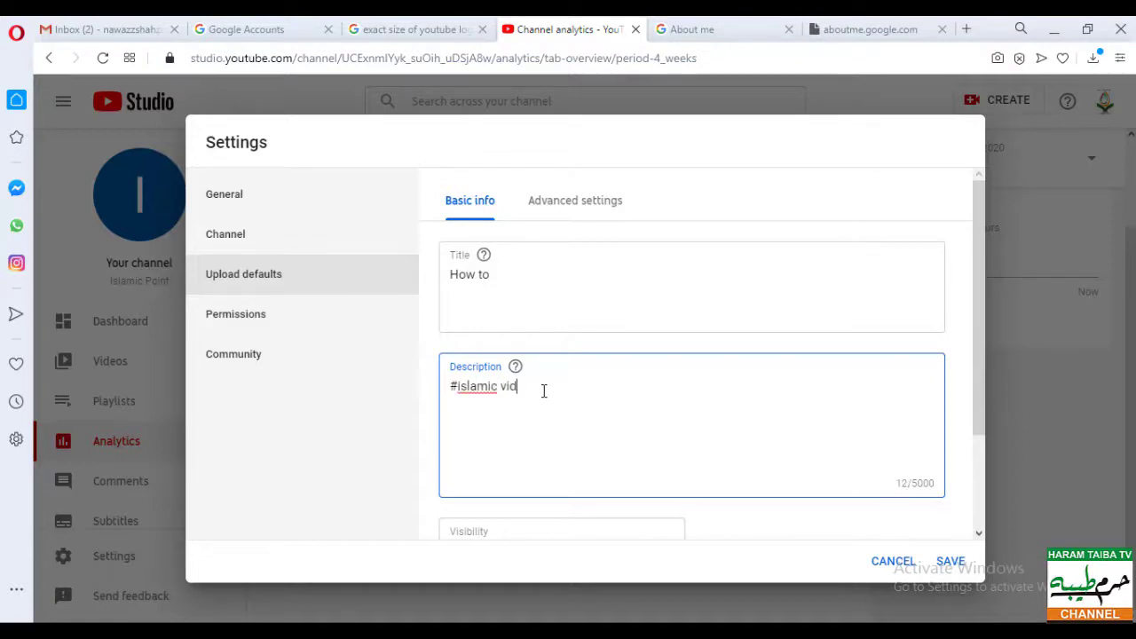
{"action": "type", "text": "eos#lectures"}
{"action": "scroll", "coordinate": [649, 415], "scroll_direction": "down", "scroll_amount": 2}
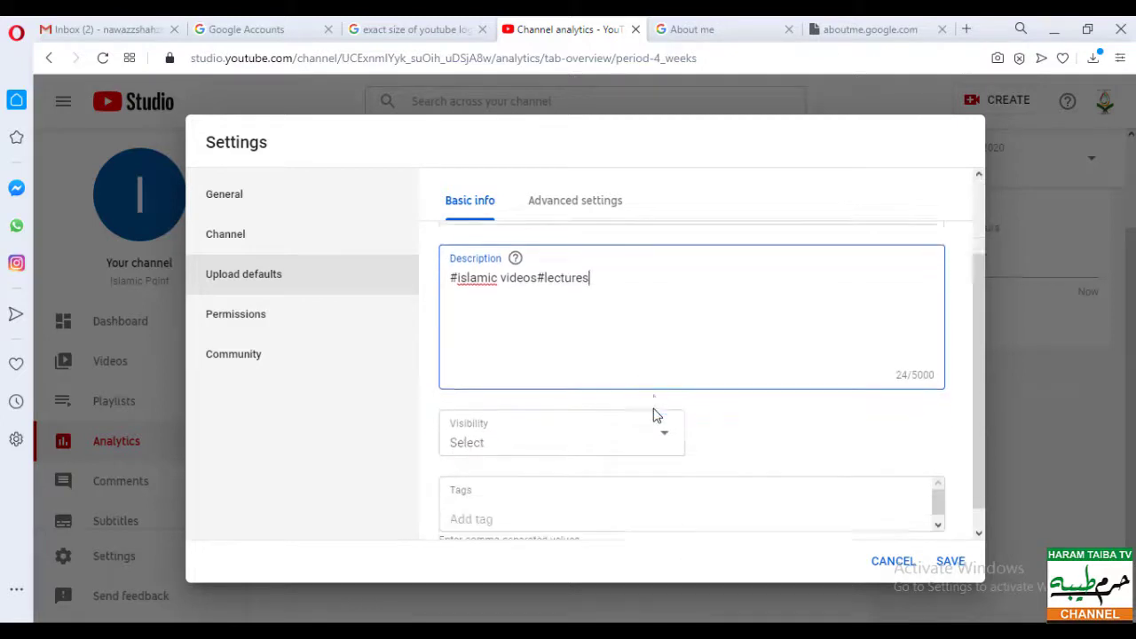
- Set default visibility to Unlisted, add tags hamd and qirat, then go to Permissions
{"action": "left_click", "coordinate": [550, 414]}
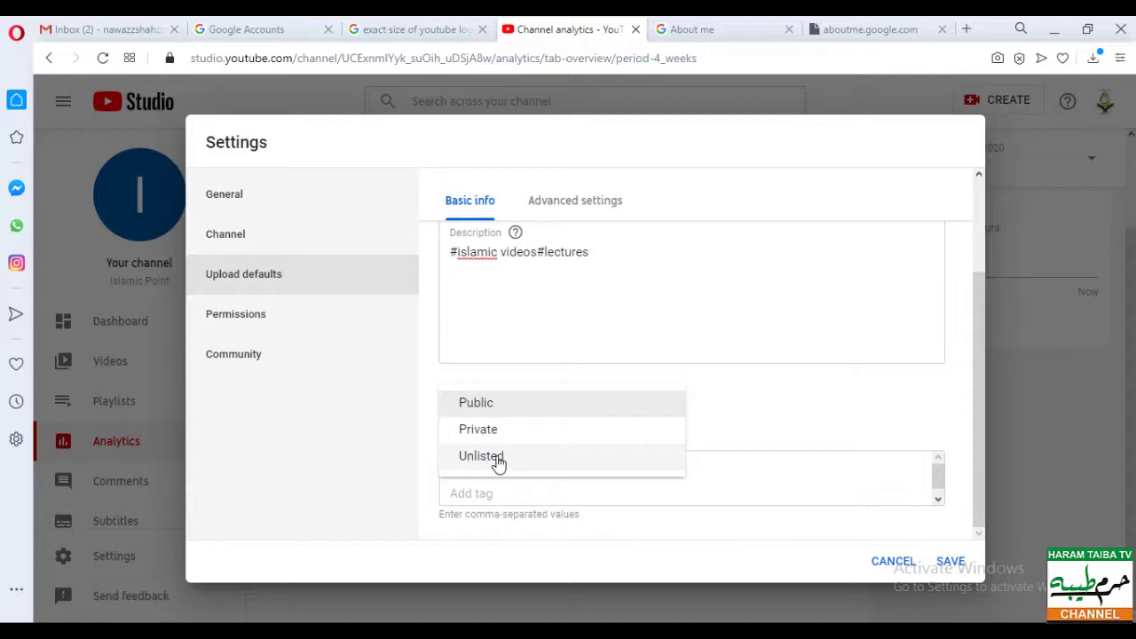
{"action": "left_click", "coordinate": [498, 461]}
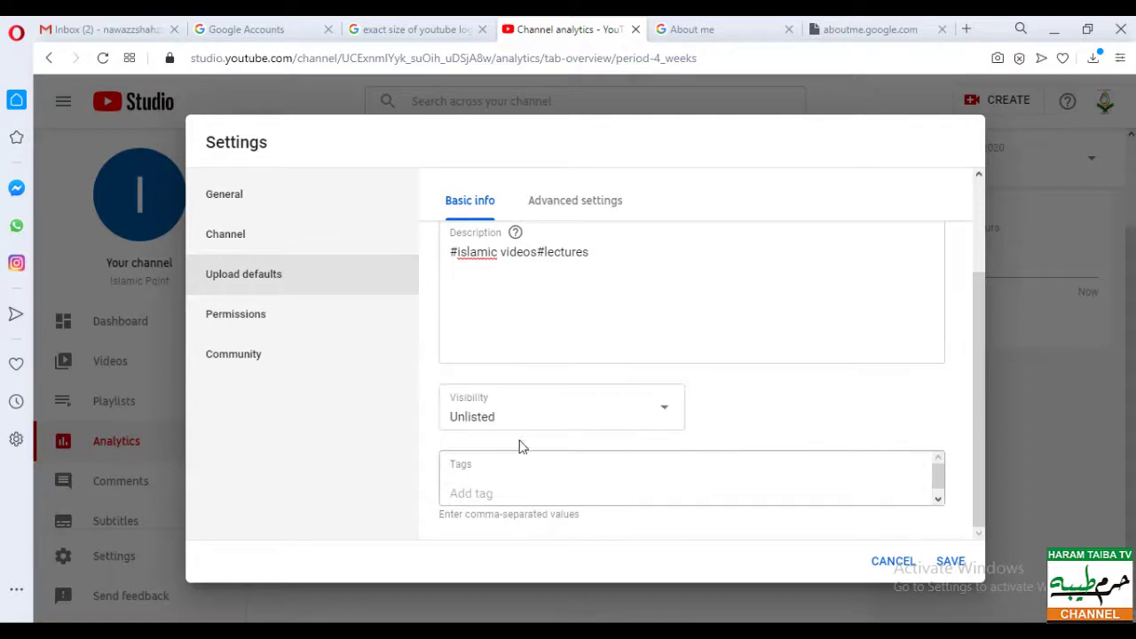
{"action": "left_click", "coordinate": [535, 493]}
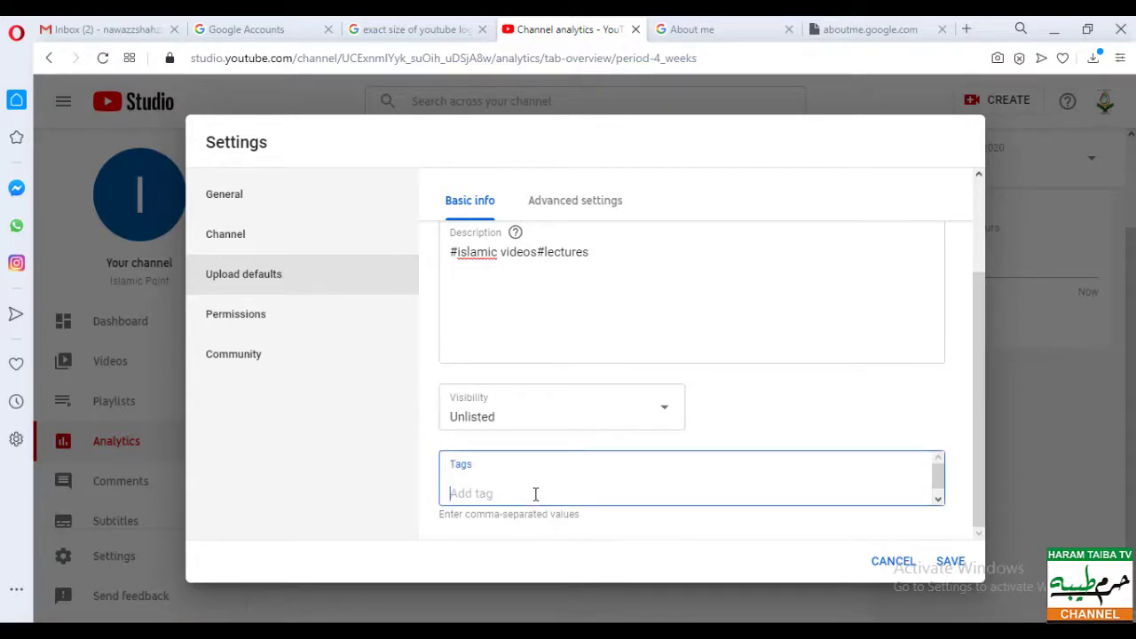
{"action": "type", "text": "hamd q"}
{"action": "key", "text": "Return"}
{"action": "type", "text": "qirat"}
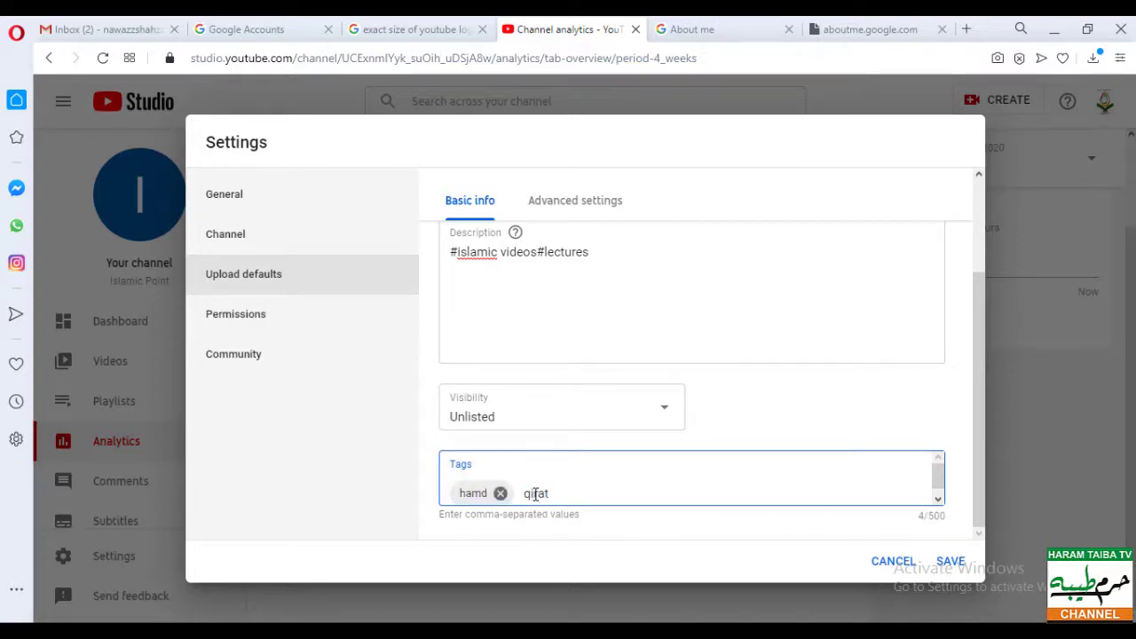
{"action": "key", "text": "Return"}
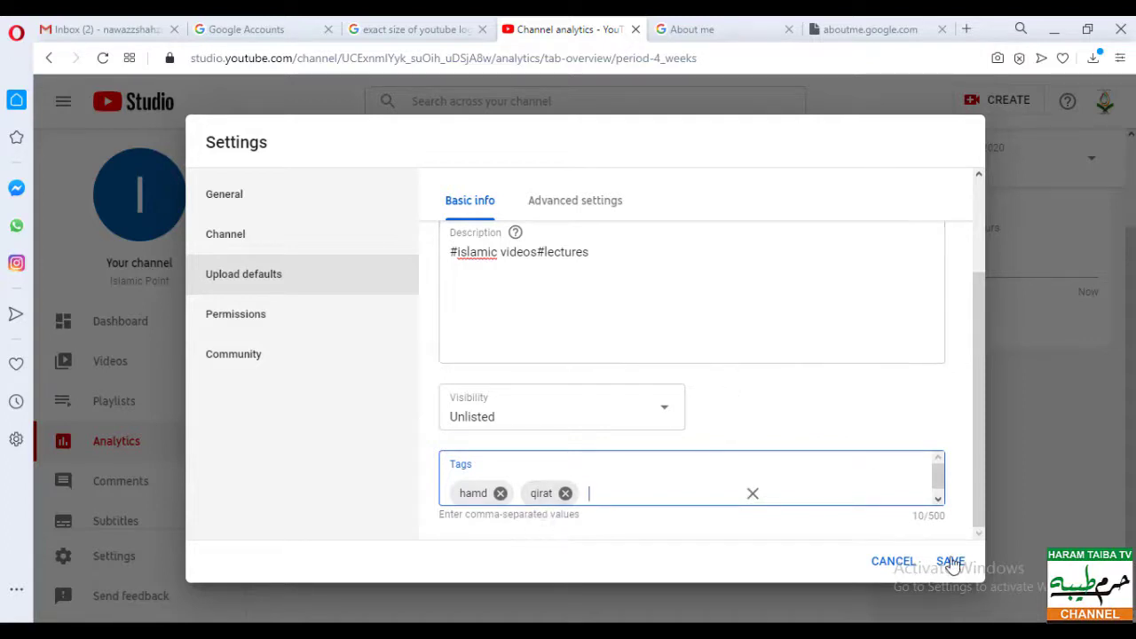
{"action": "left_click", "coordinate": [282, 322]}
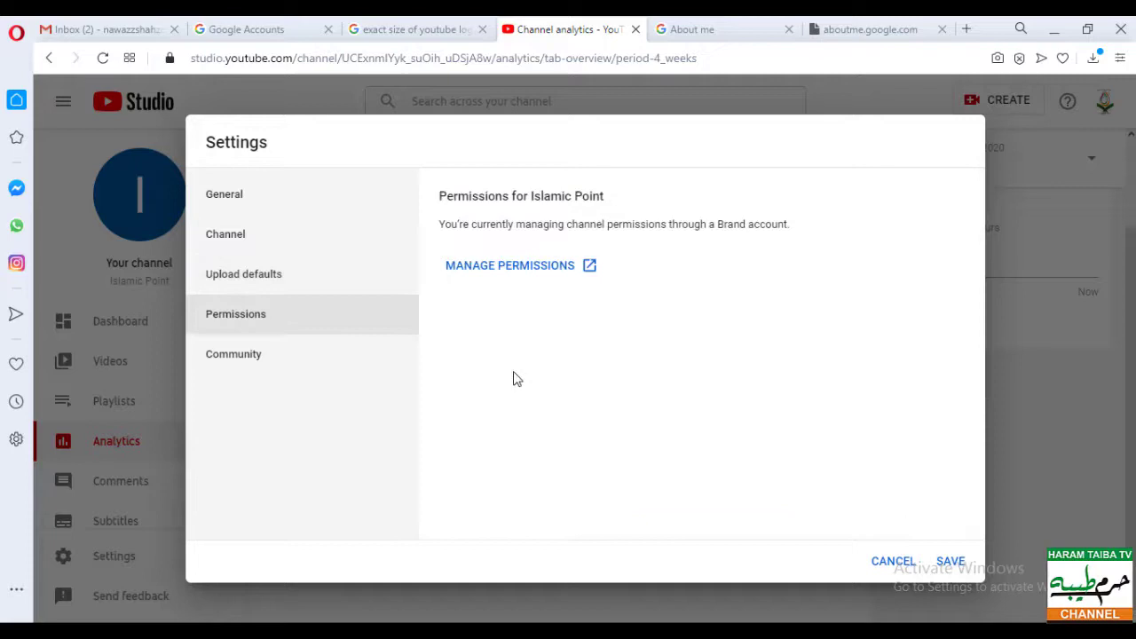
- Open the Islamic Point Brand Account permissions in a new tab, then return to Studio Permissions
{"action": "left_click", "coordinate": [495, 270]}
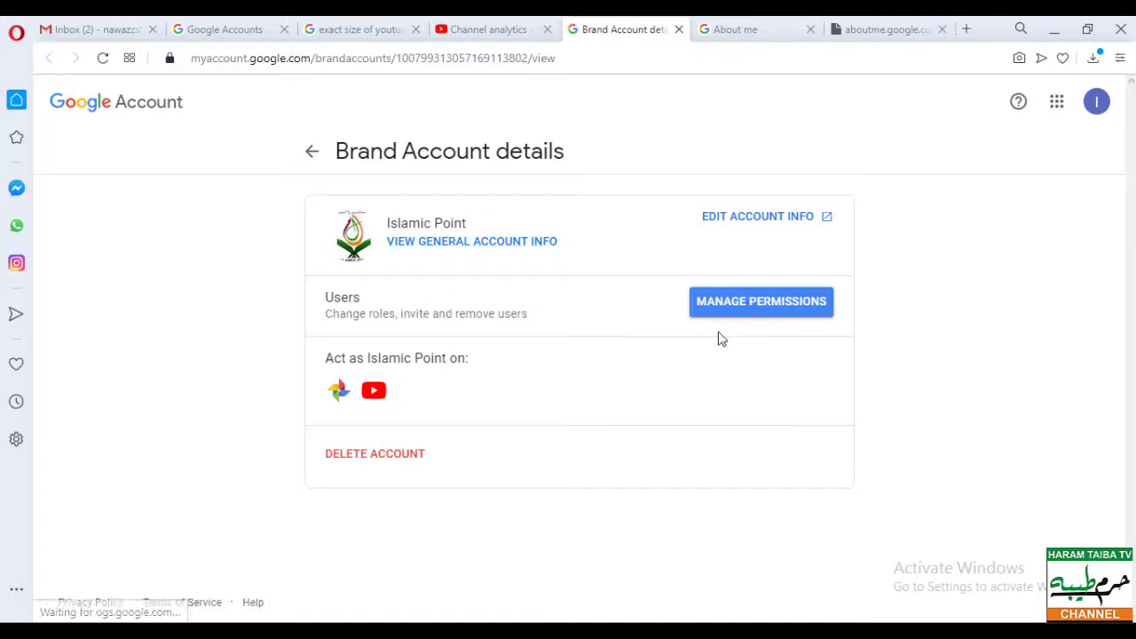
{"action": "left_click", "coordinate": [751, 309]}
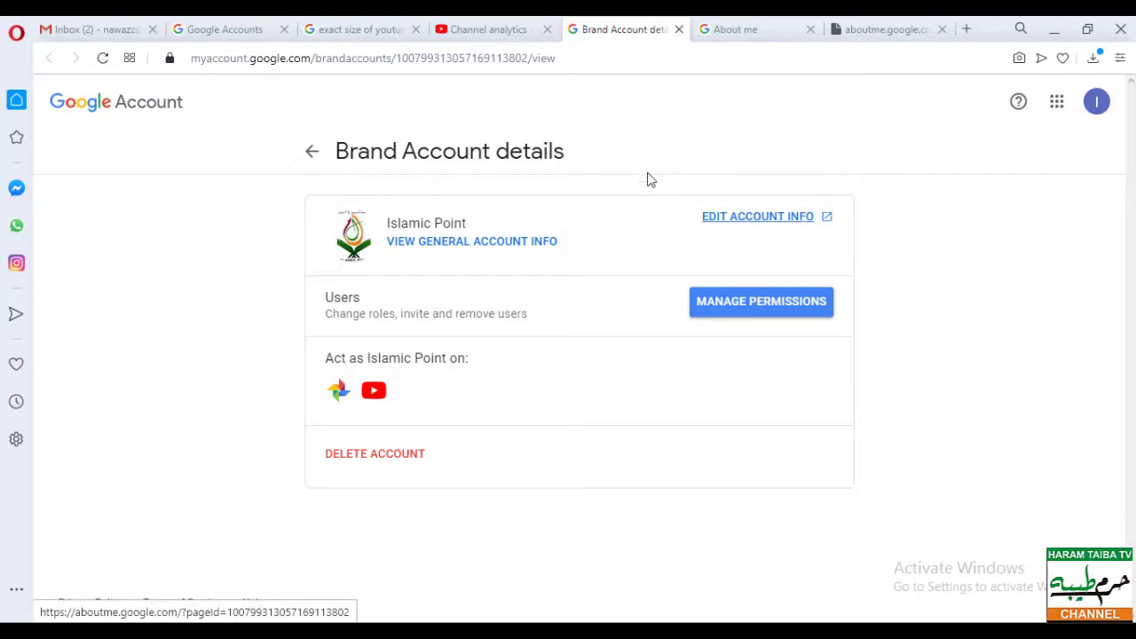
{"action": "left_click", "coordinate": [519, 29]}
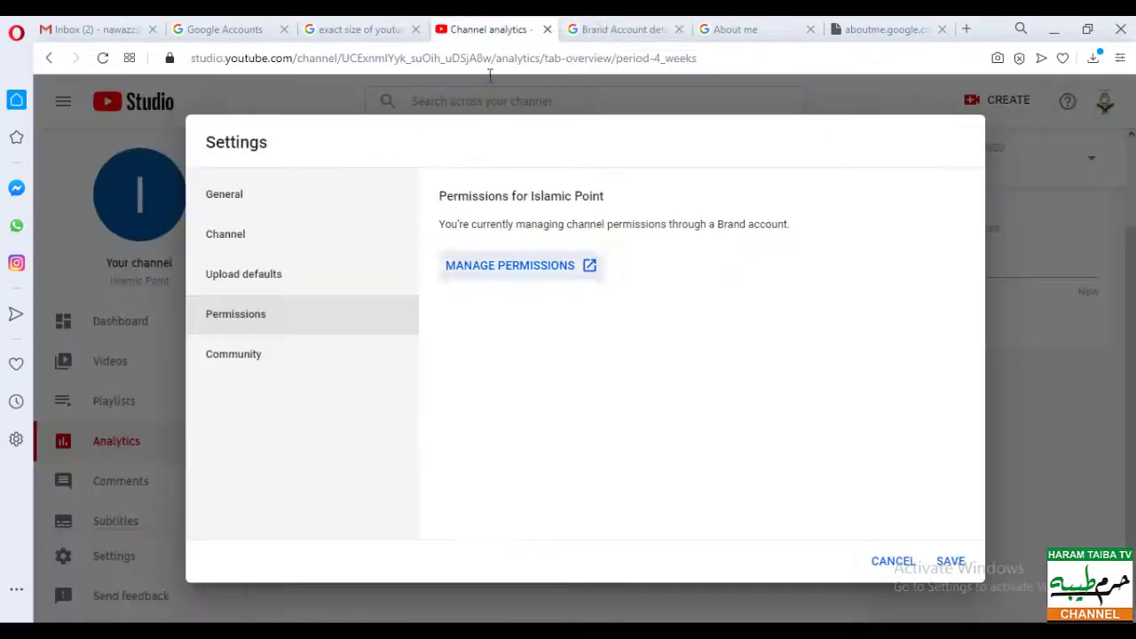
- Check the empty Community Automated Filters and save all the changed channel settings
{"action": "left_click", "coordinate": [260, 360]}
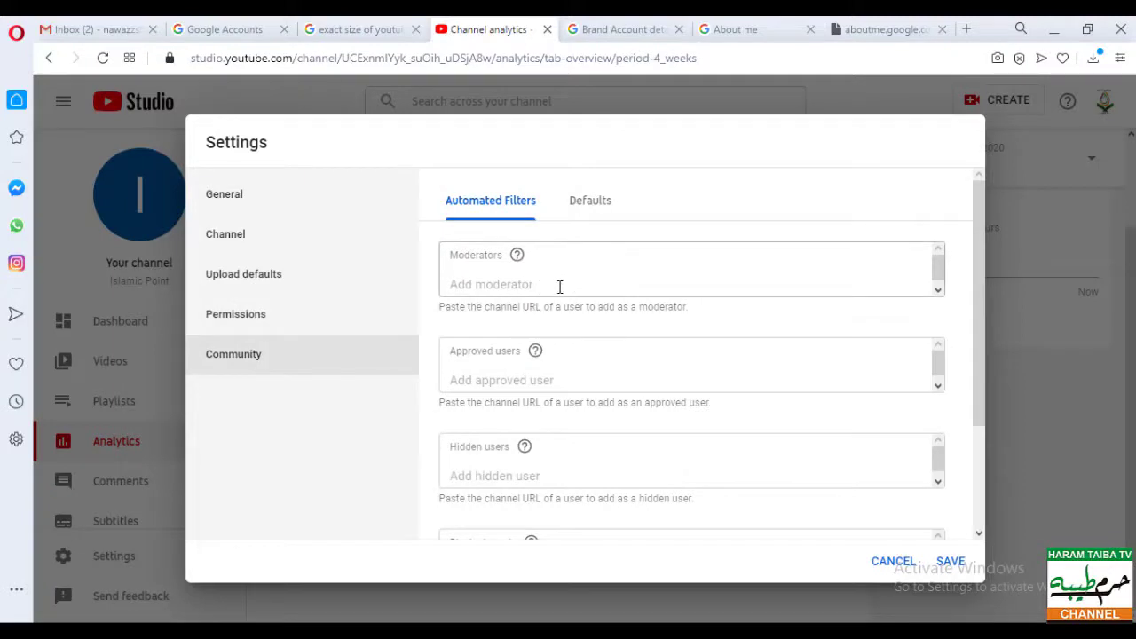
{"action": "scroll", "coordinate": [589, 422], "scroll_direction": "down", "scroll_amount": 2}
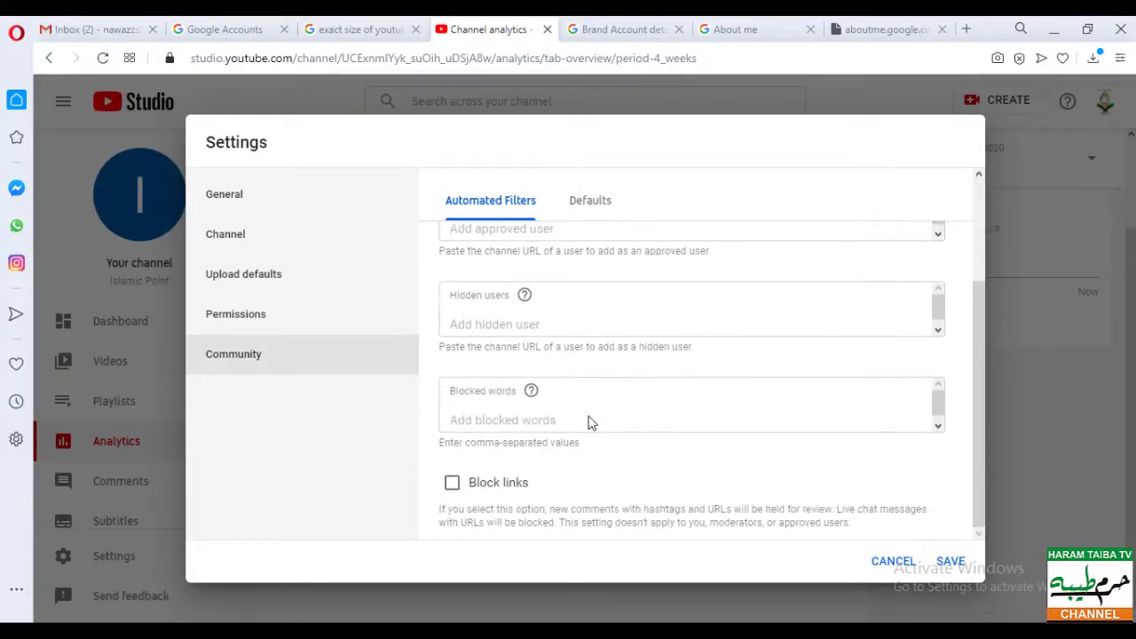
{"action": "scroll", "coordinate": [589, 415], "scroll_direction": "up", "scroll_amount": 2}
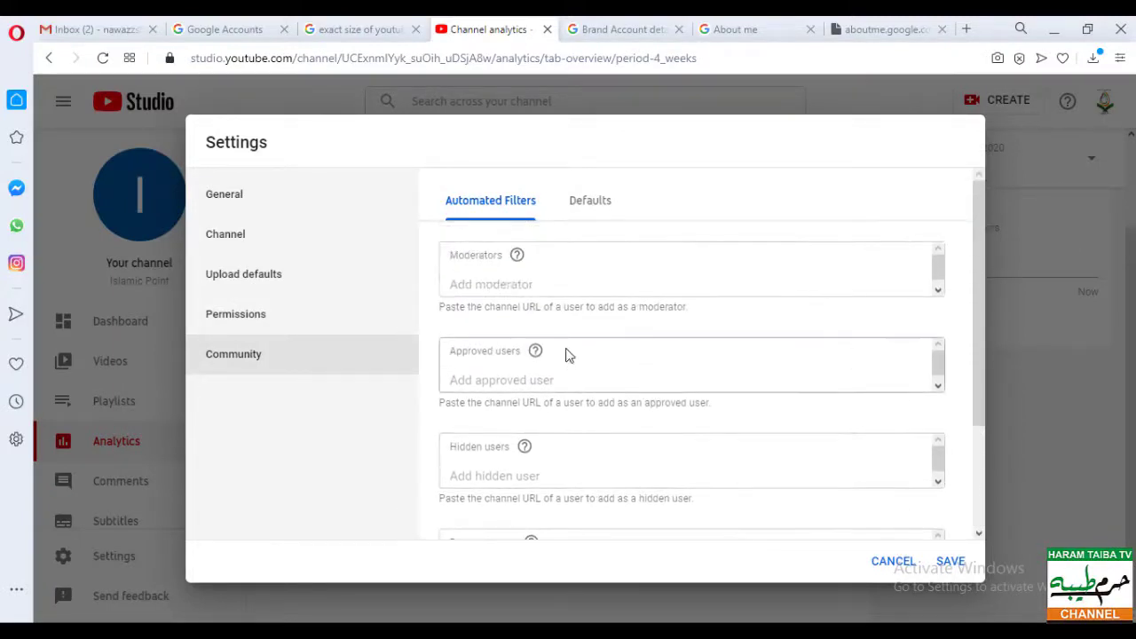
{"action": "scroll", "coordinate": [574, 396], "scroll_direction": "down", "scroll_amount": 1}
{"action": "scroll", "coordinate": [574, 396], "scroll_direction": "down", "scroll_amount": 2}
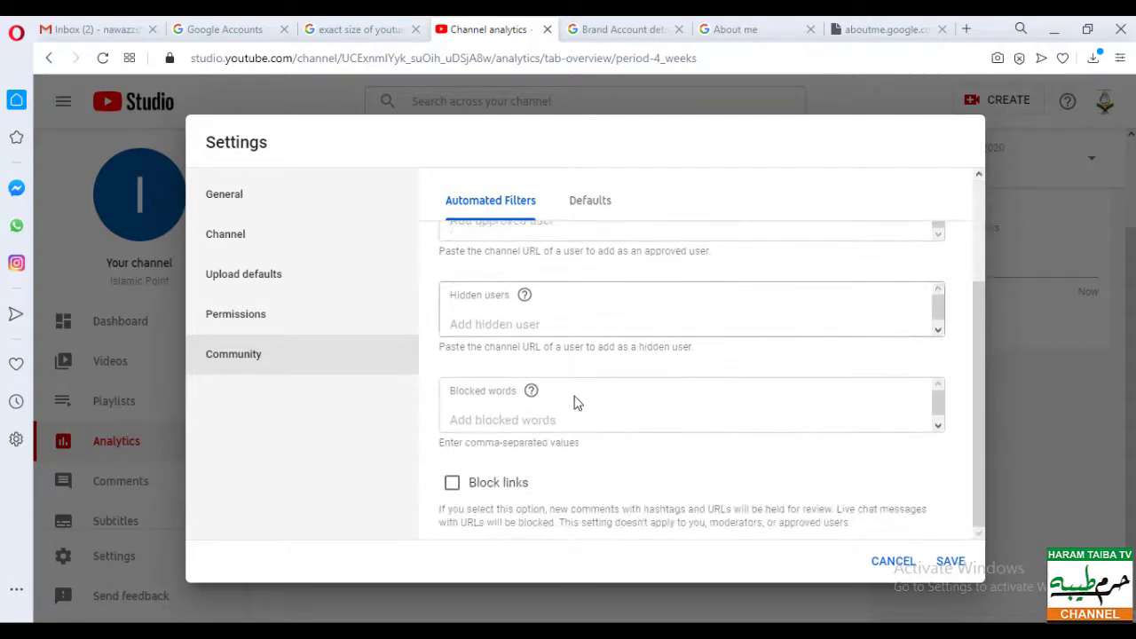
{"action": "scroll", "coordinate": [574, 400], "scroll_direction": "up", "scroll_amount": 3}
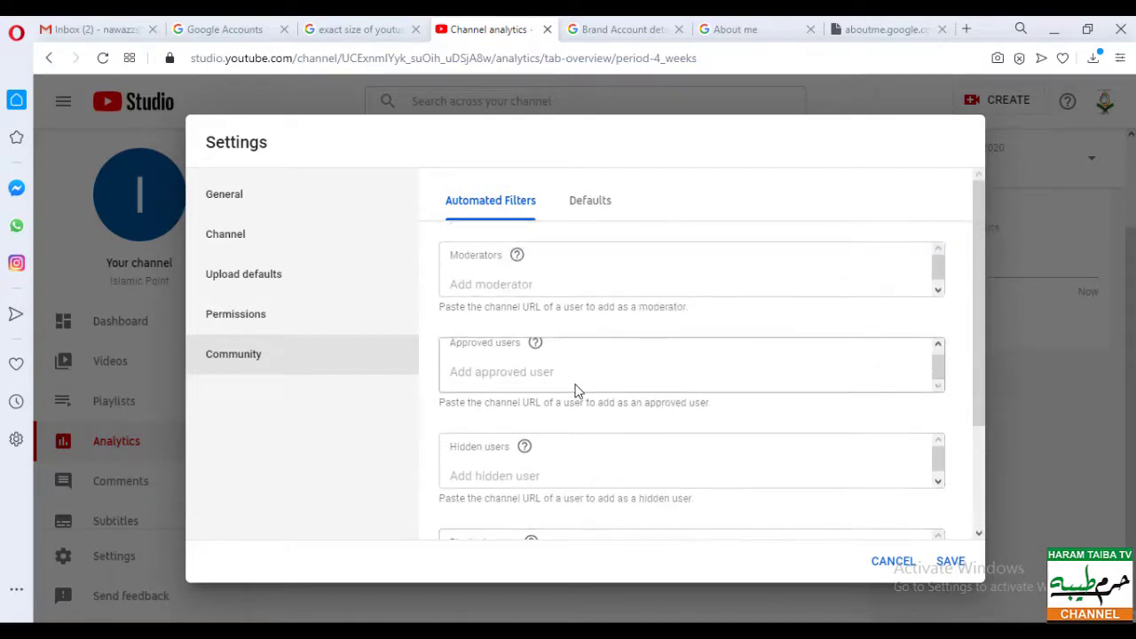
{"action": "scroll", "coordinate": [575, 391], "scroll_direction": "down", "scroll_amount": 2}
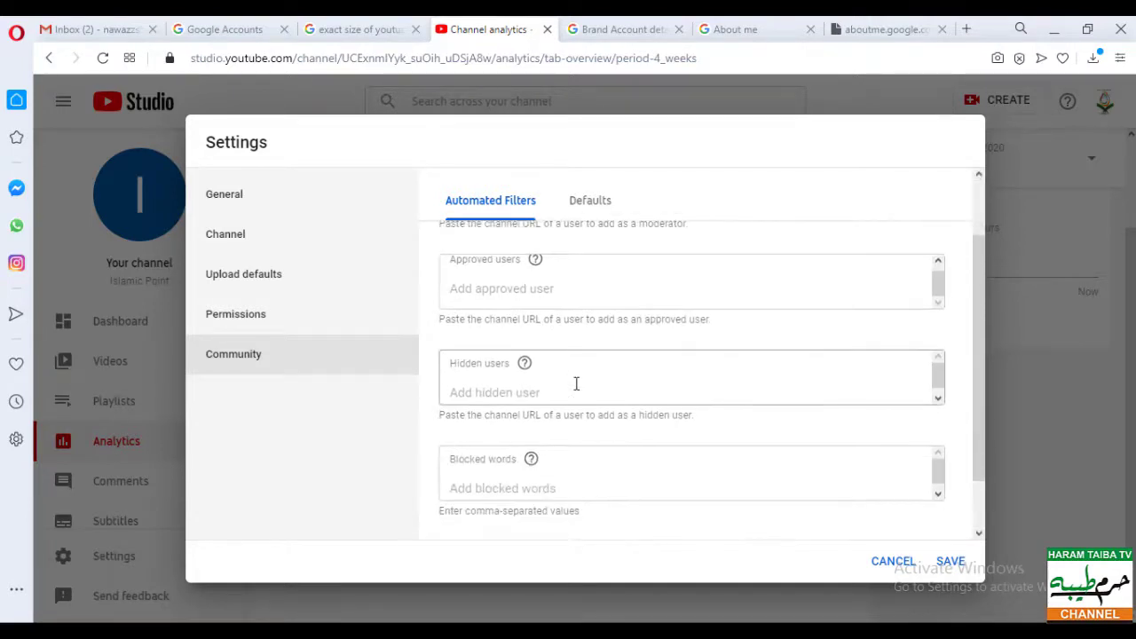
{"action": "left_click", "coordinate": [955, 564]}
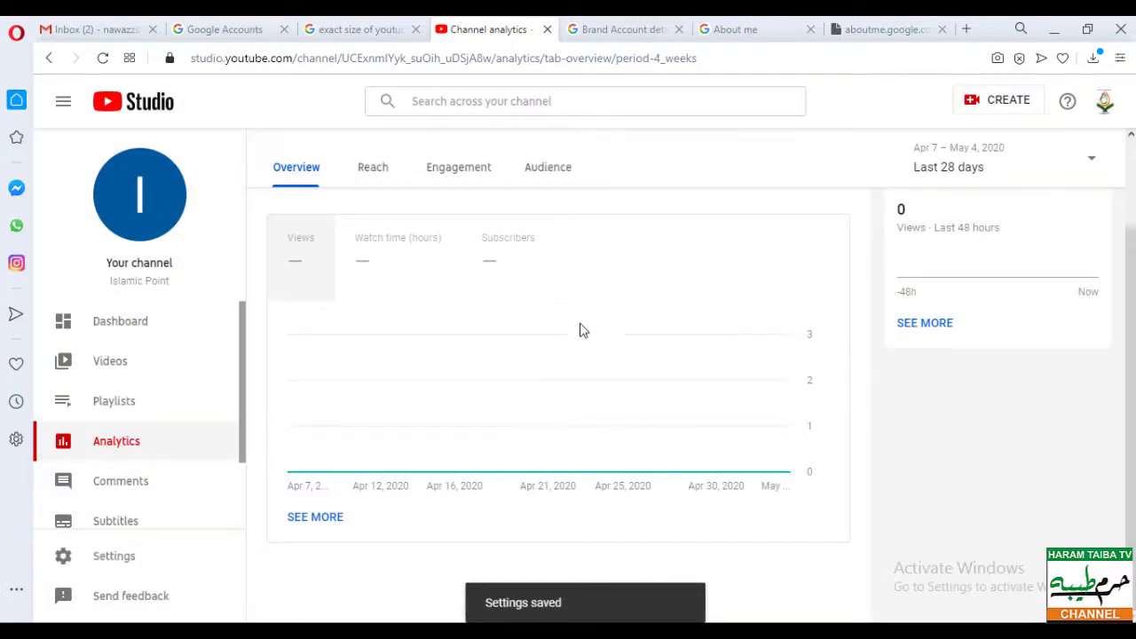
- Switch to the Channel dashboard and look over its cards: 0 subscribers, 0 views in 28 days
{"action": "scroll", "coordinate": [462, 378], "scroll_direction": "up", "scroll_amount": 1}
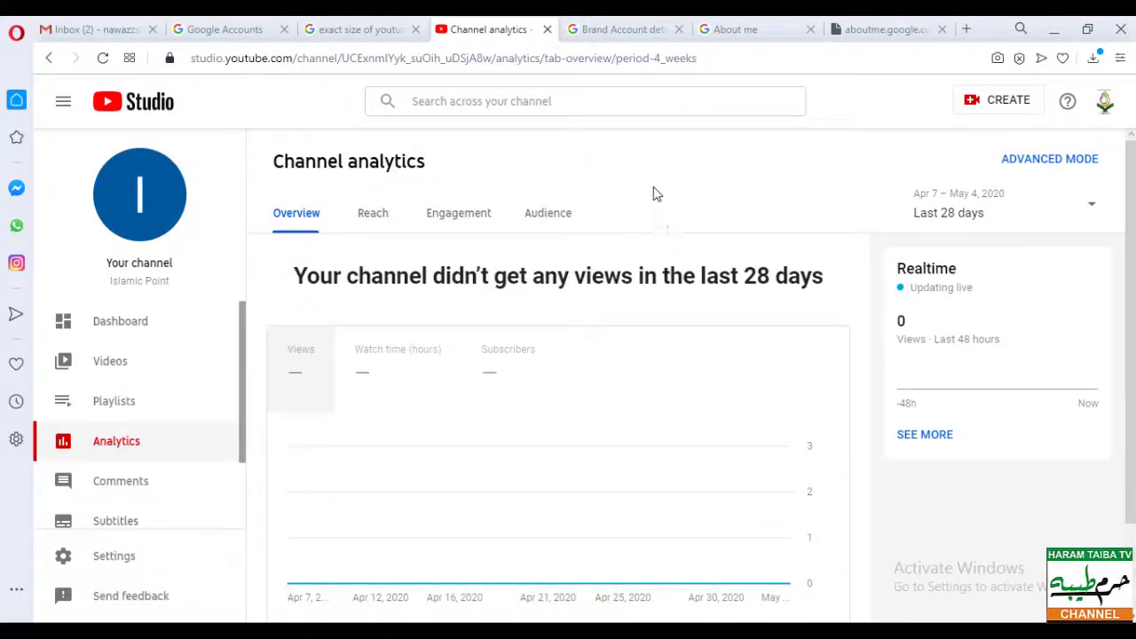
{"action": "left_click", "coordinate": [186, 327]}
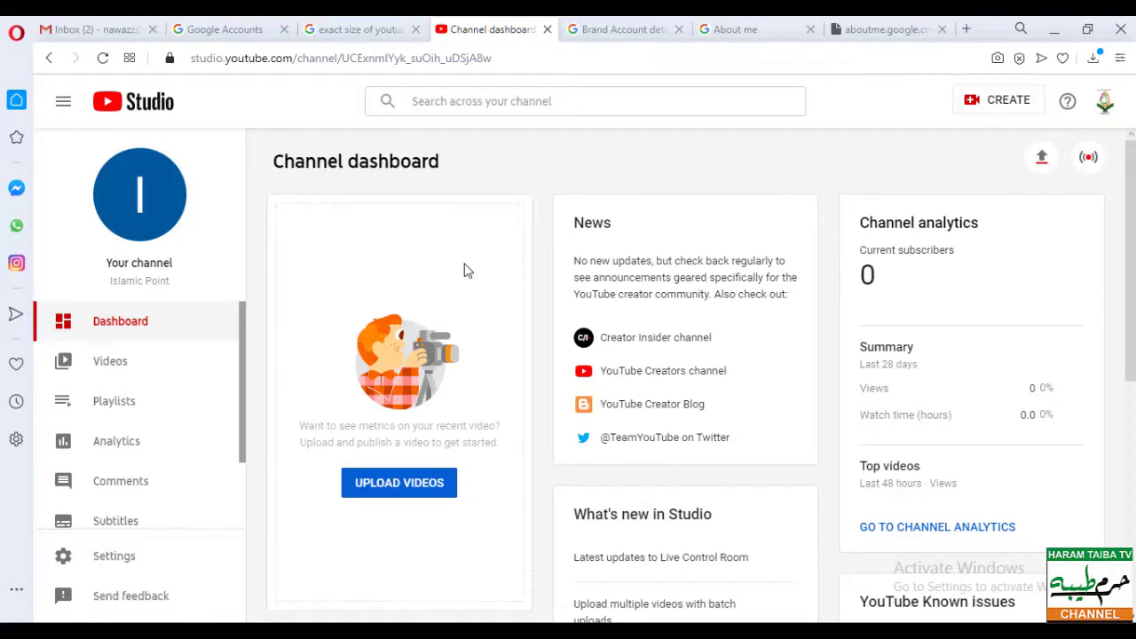
{"action": "scroll", "coordinate": [466, 284], "scroll_direction": "down", "scroll_amount": 3}
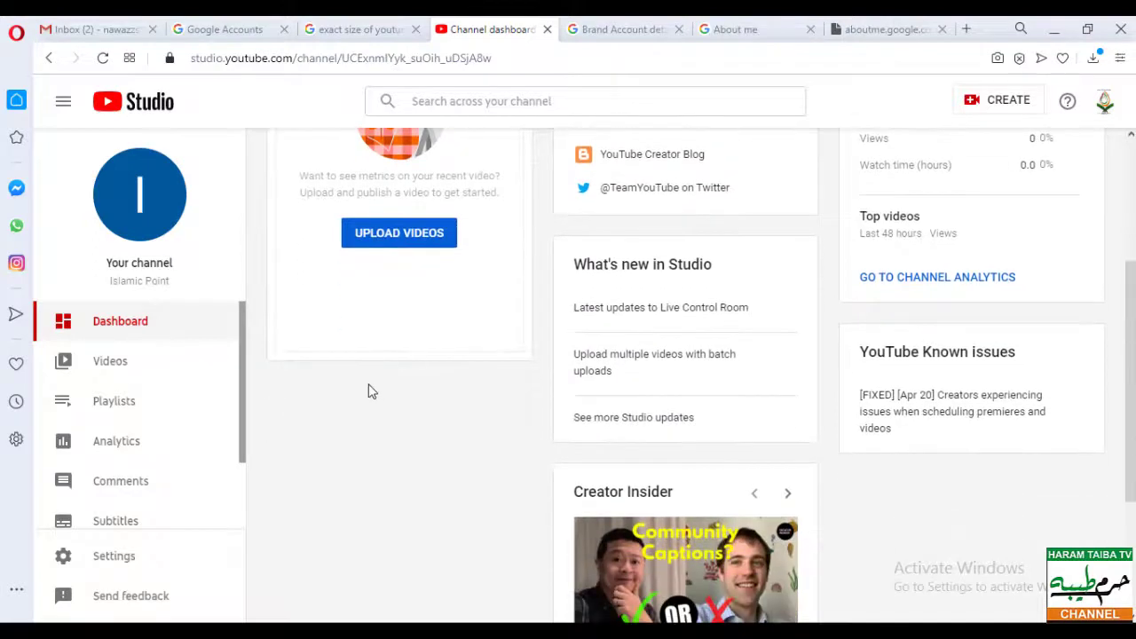
{"action": "scroll", "coordinate": [371, 391], "scroll_direction": "up", "scroll_amount": 2}
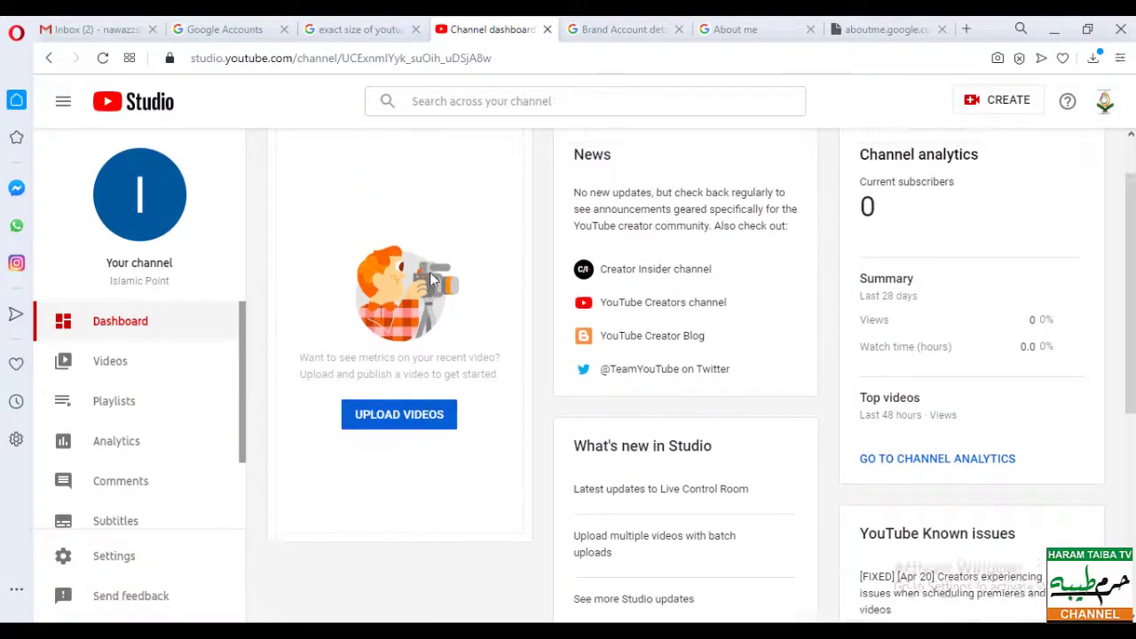
{"action": "scroll", "coordinate": [435, 279], "scroll_direction": "up", "scroll_amount": 1}
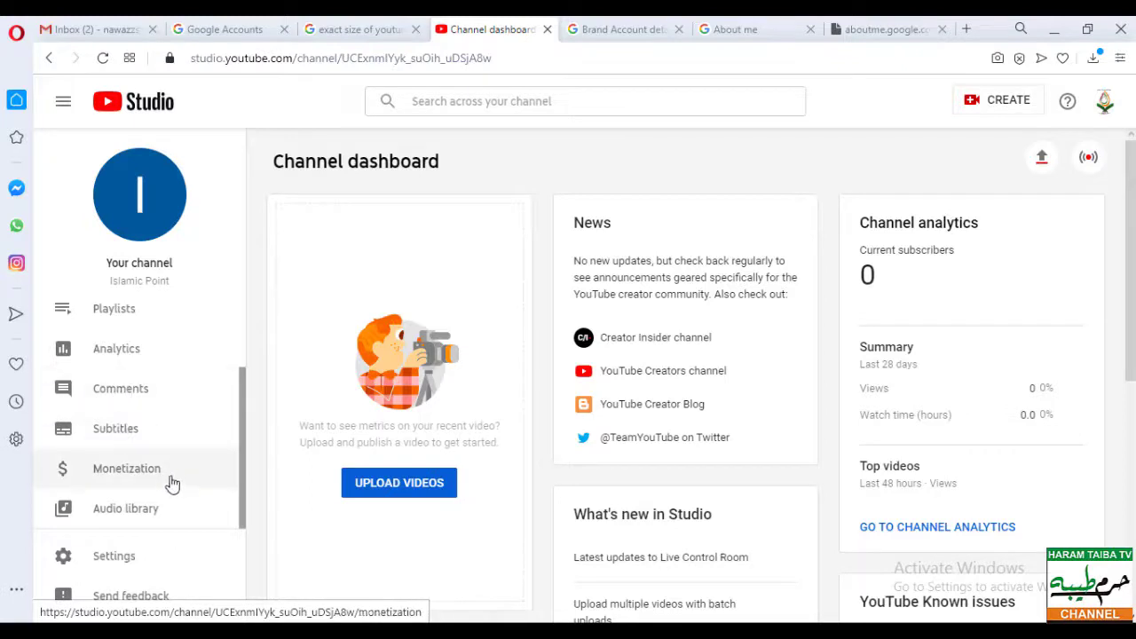
- Look over the Monetization requirements, then open the public Islamic Point channel via Your channel
{"action": "left_click", "coordinate": [111, 484]}
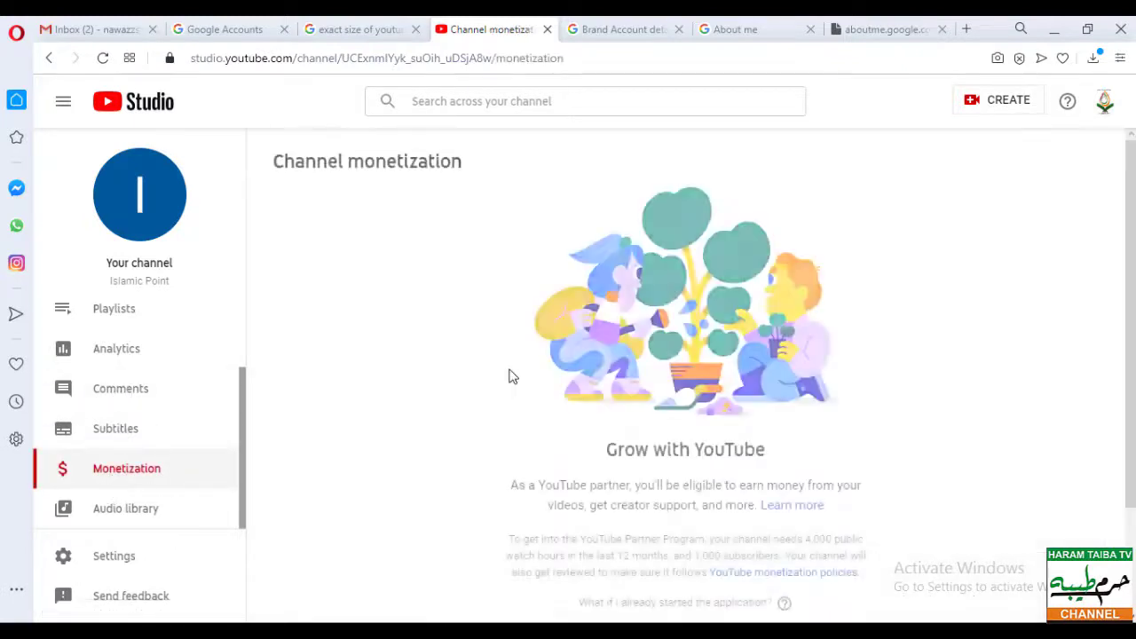
{"action": "scroll", "coordinate": [533, 387], "scroll_direction": "down", "scroll_amount": 2}
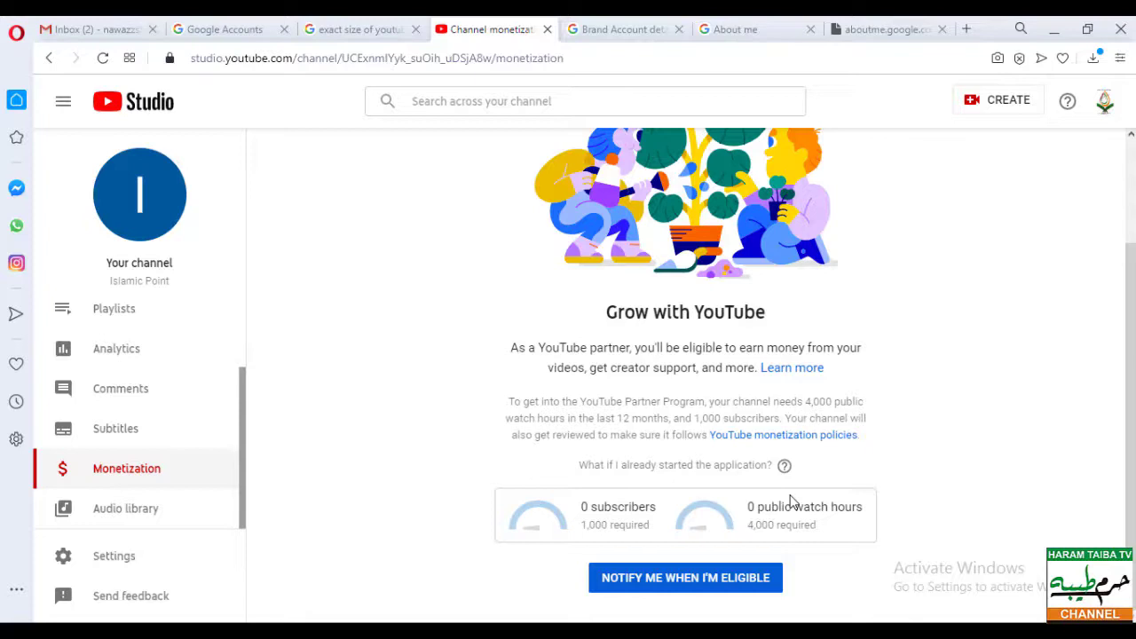
{"action": "scroll", "coordinate": [790, 501], "scroll_direction": "up", "scroll_amount": 2}
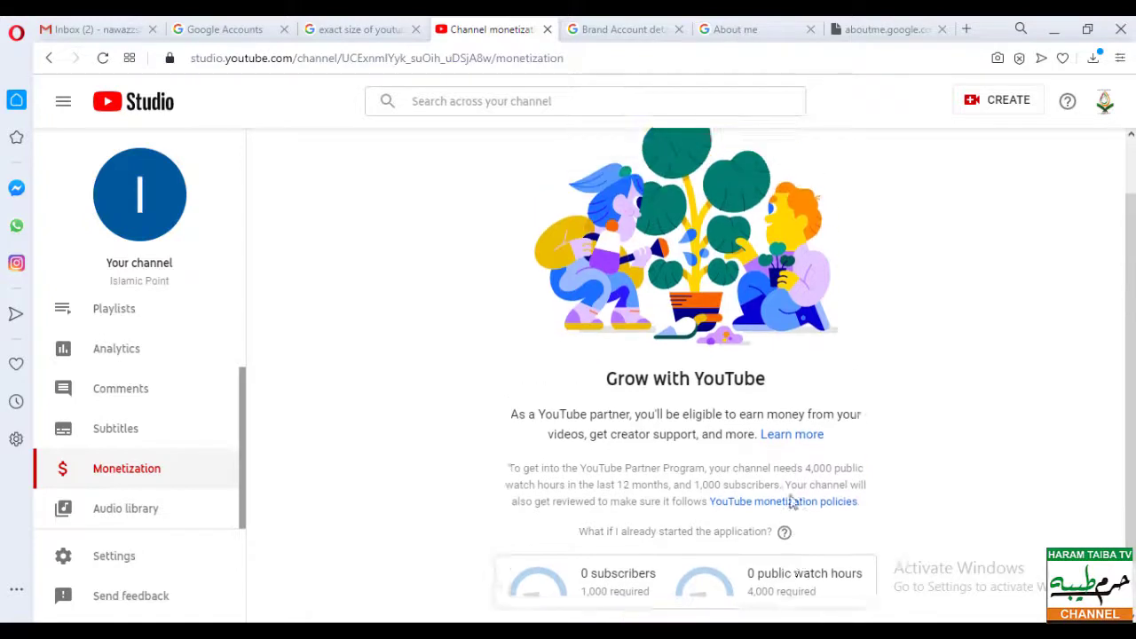
{"action": "left_click", "coordinate": [1103, 100]}
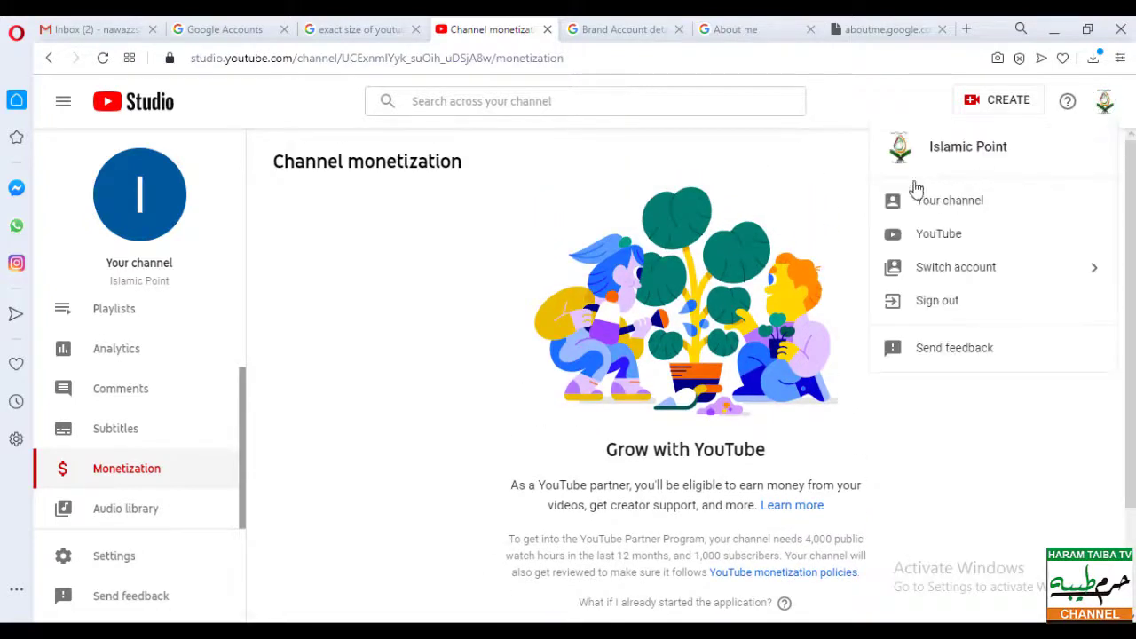
{"action": "left_click", "coordinate": [933, 201]}
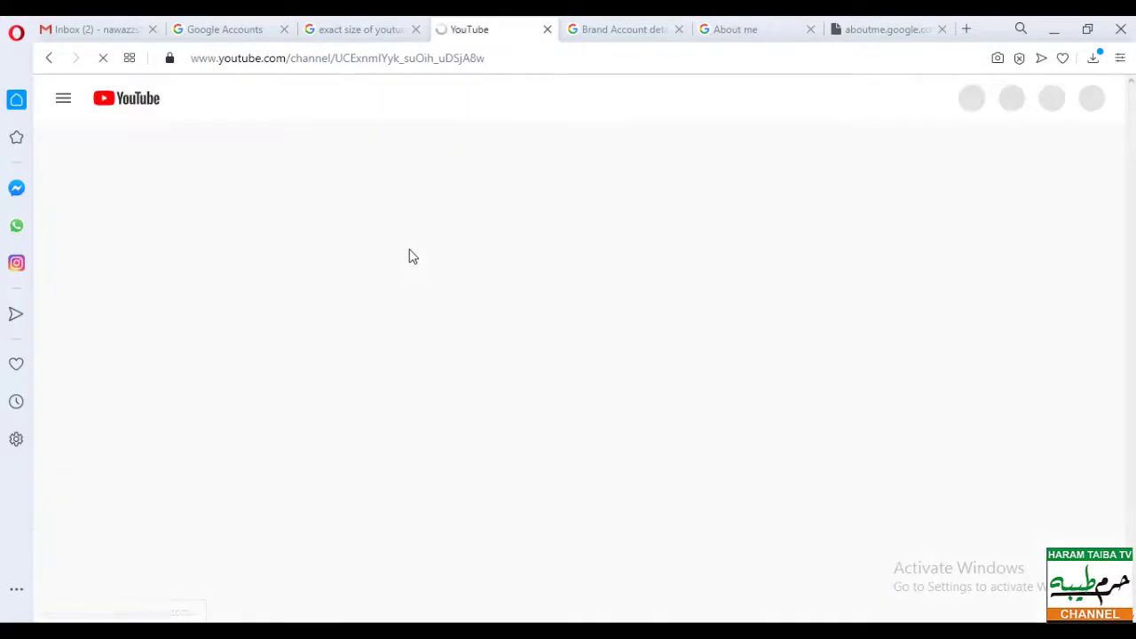